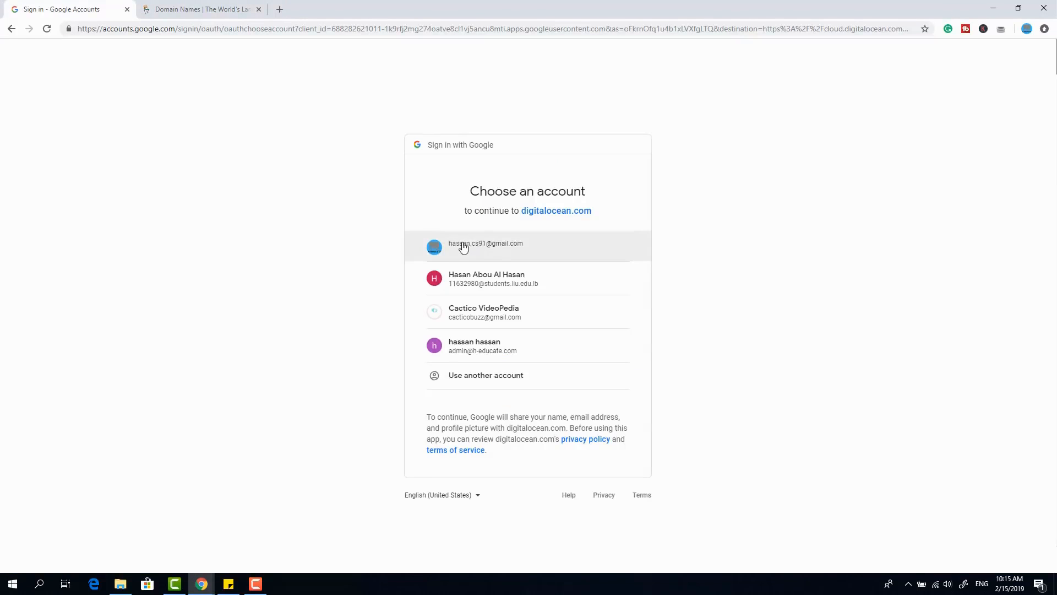
# - Sign in to DigitalOcean with the first listed Google account and switch to the domain names page
pyautogui.click(460, 248)
pyautogui.click(211, 11)
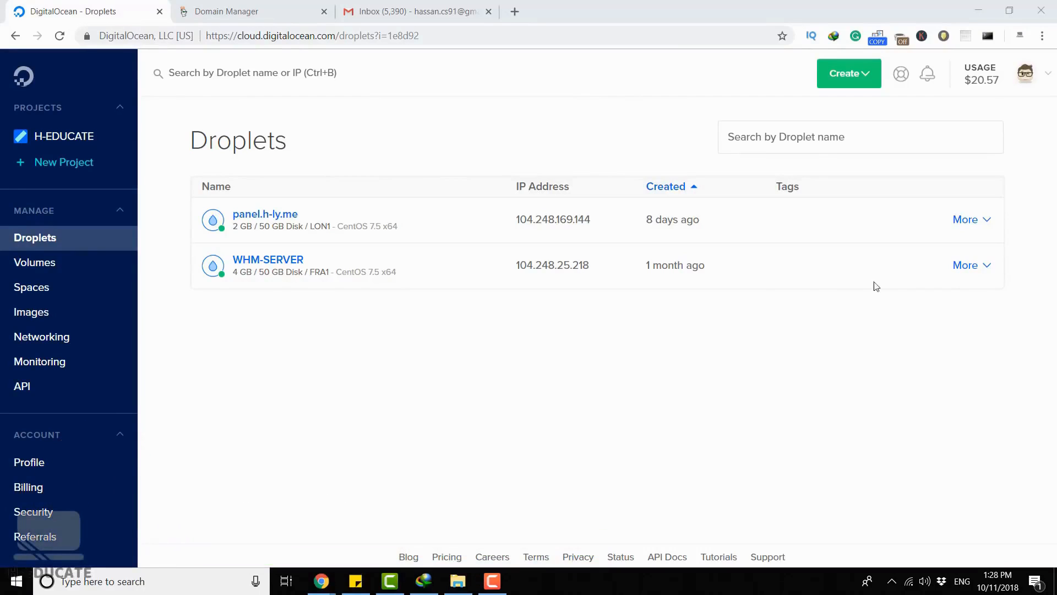
# - Start a new Droplet and choose the standard size with 2 GB memory, 1 vCPU and 50 GB disk at $10/mo
pyautogui.click(856, 73)
pyautogui.click(795, 113)
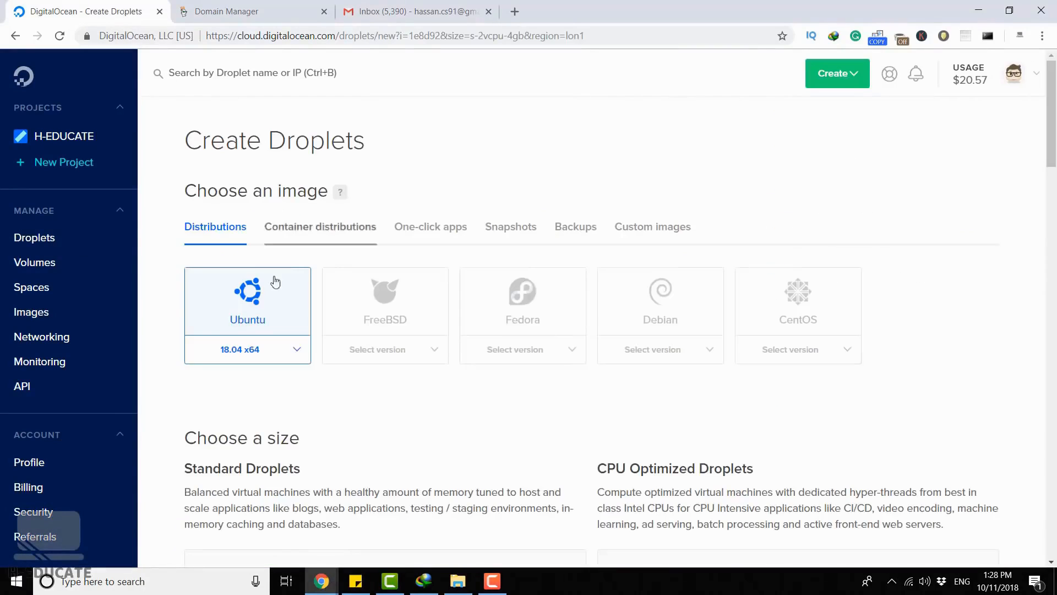
pyautogui.scroll(-10, 259, 303)
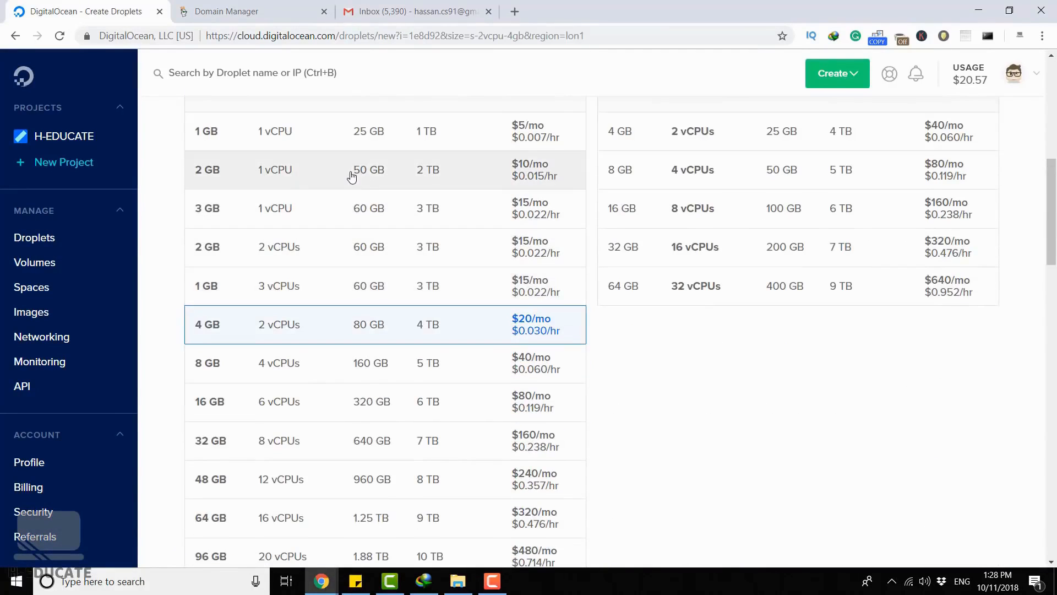
pyautogui.click(385, 175)
# - Set the Droplet's hostname to vmin and create the Droplet
pyautogui.scroll(-12, 689, 231)
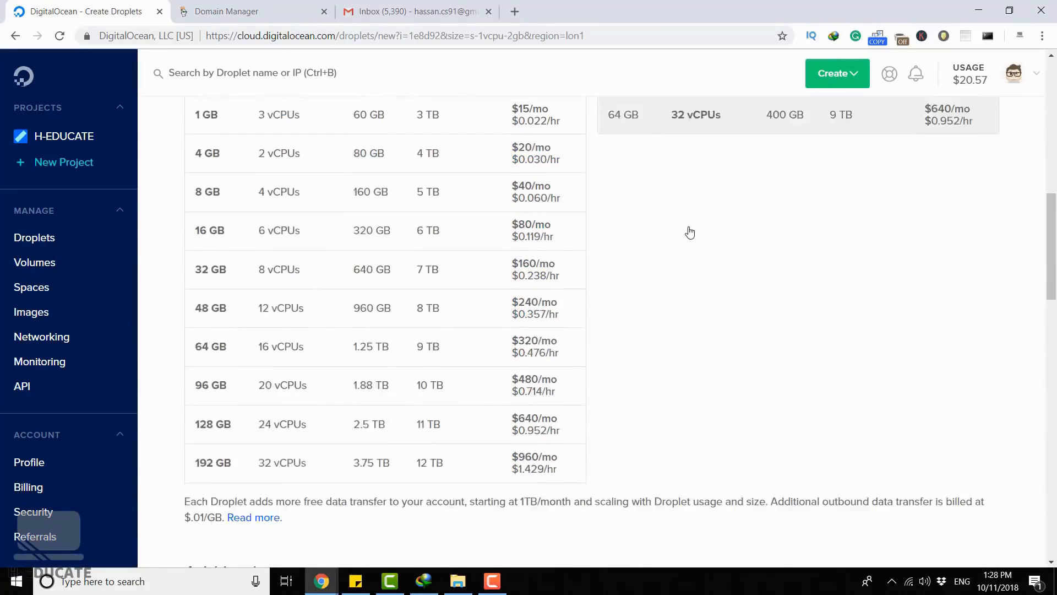
pyautogui.scroll(-10, 659, 352)
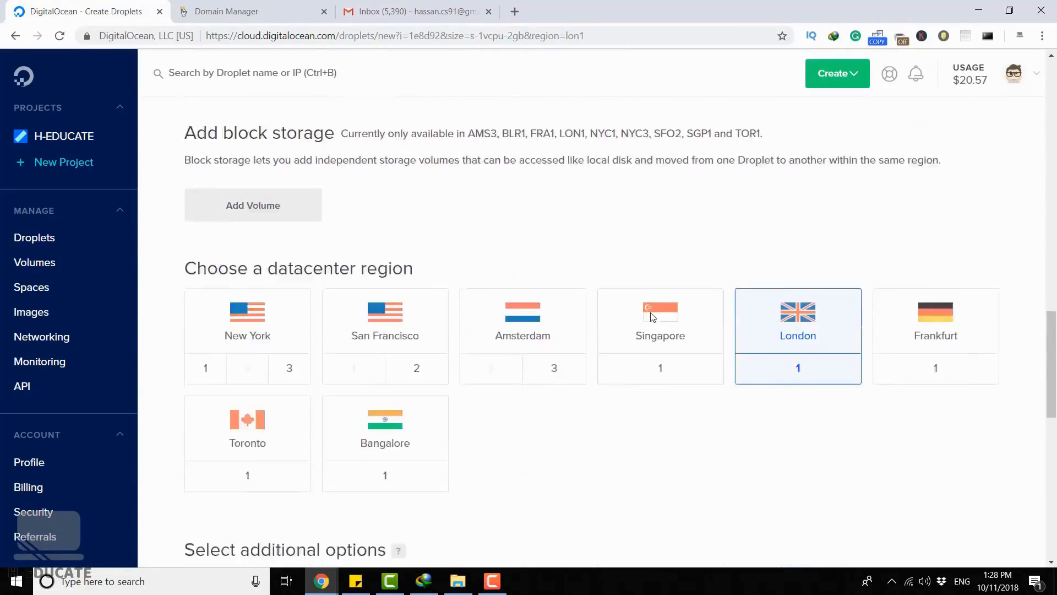
pyautogui.scroll(-3, 661, 186)
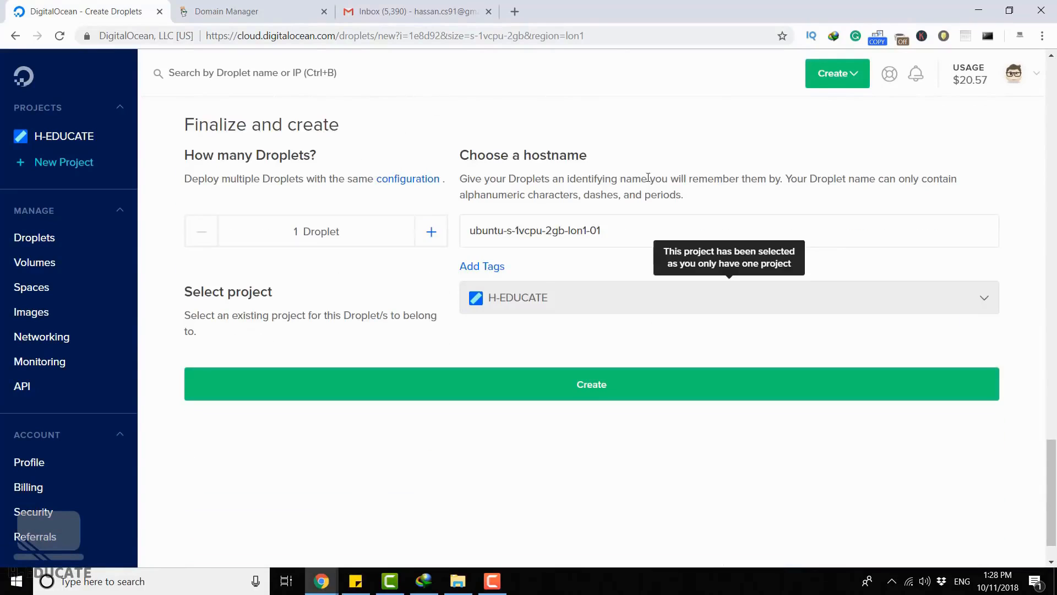
pyautogui.tripleClick(636, 225)
pyautogui.write('vmin')
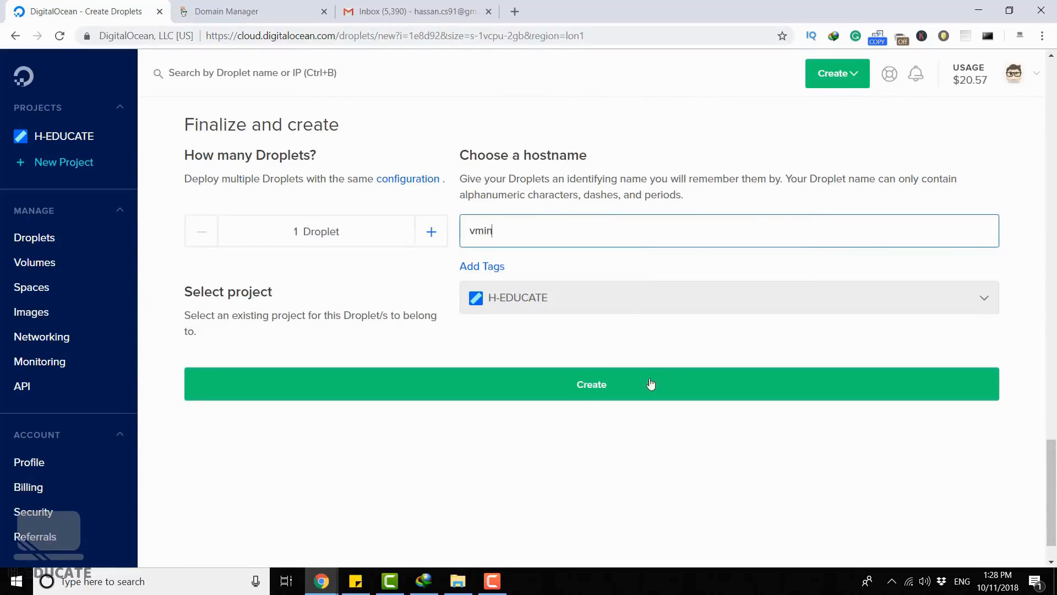
pyautogui.click(611, 384)
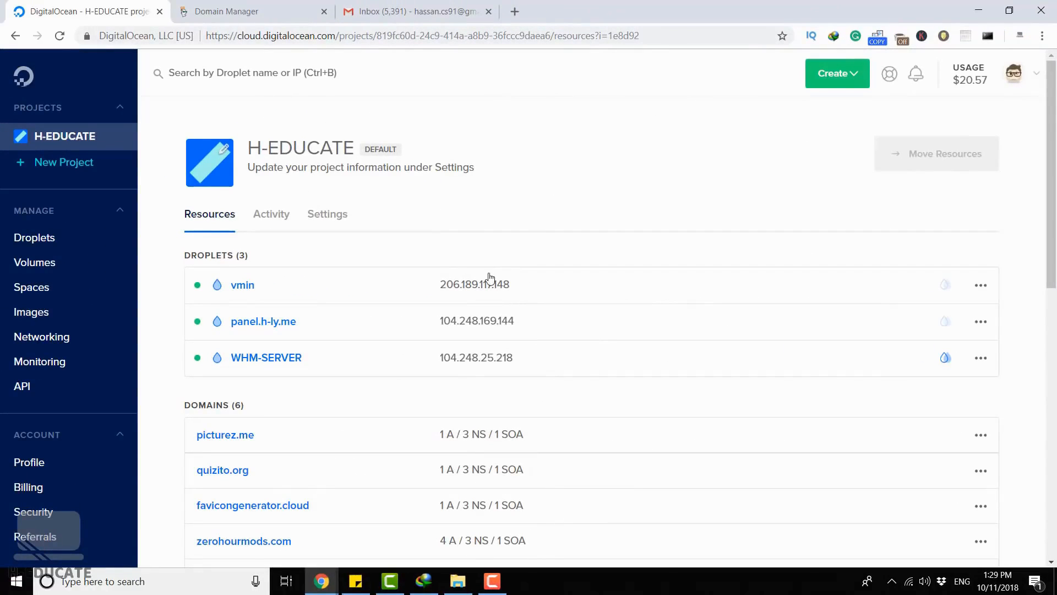
# - Copy the vmin Droplet's IP address and open the DigitalOcean e-mail containing its login credentials
pyautogui.moveTo(486, 282)
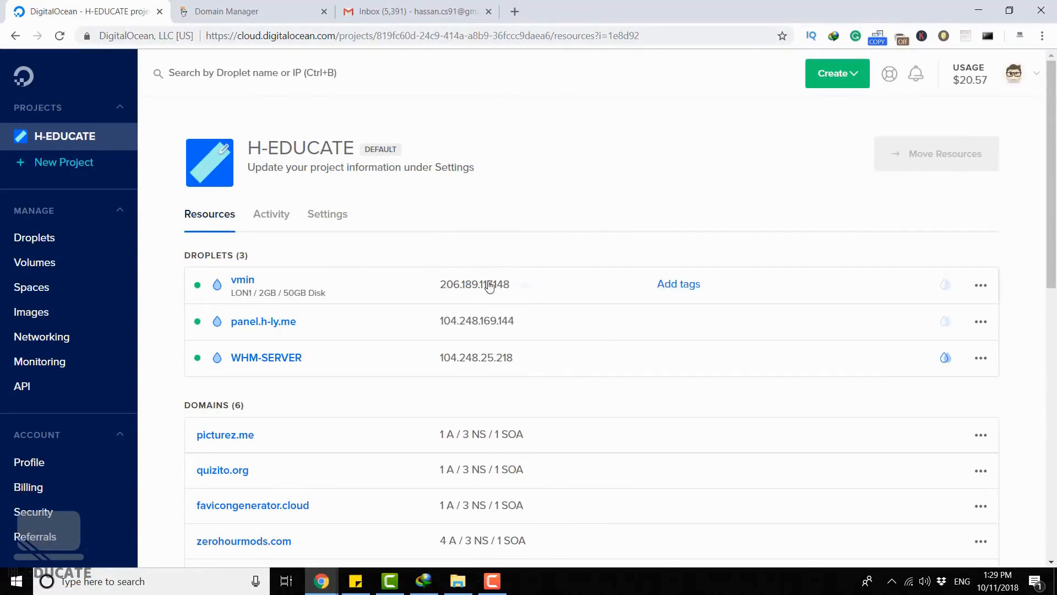
pyautogui.click(526, 286)
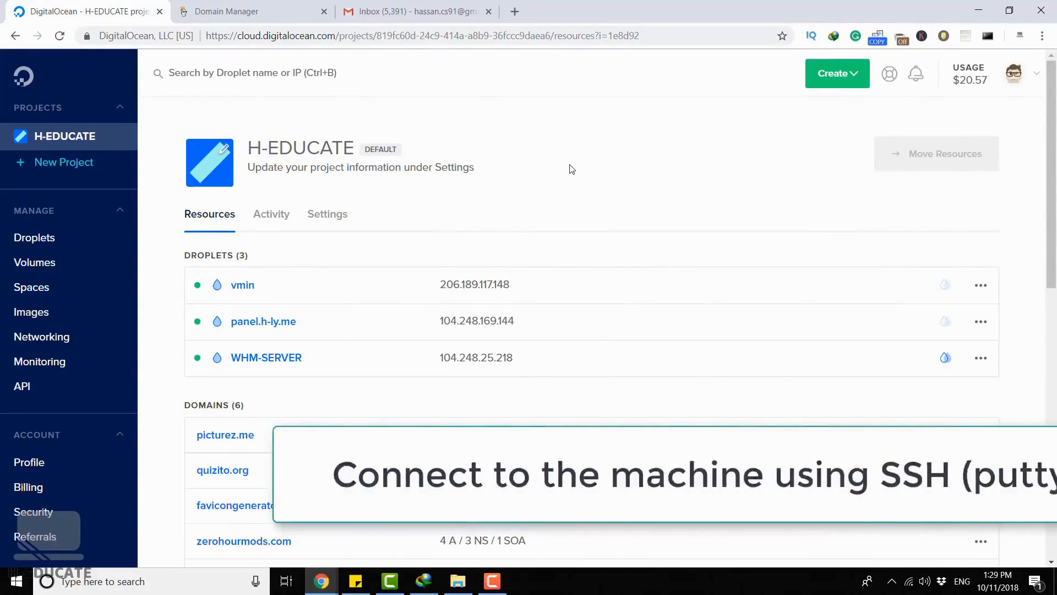
pyautogui.click(423, 11)
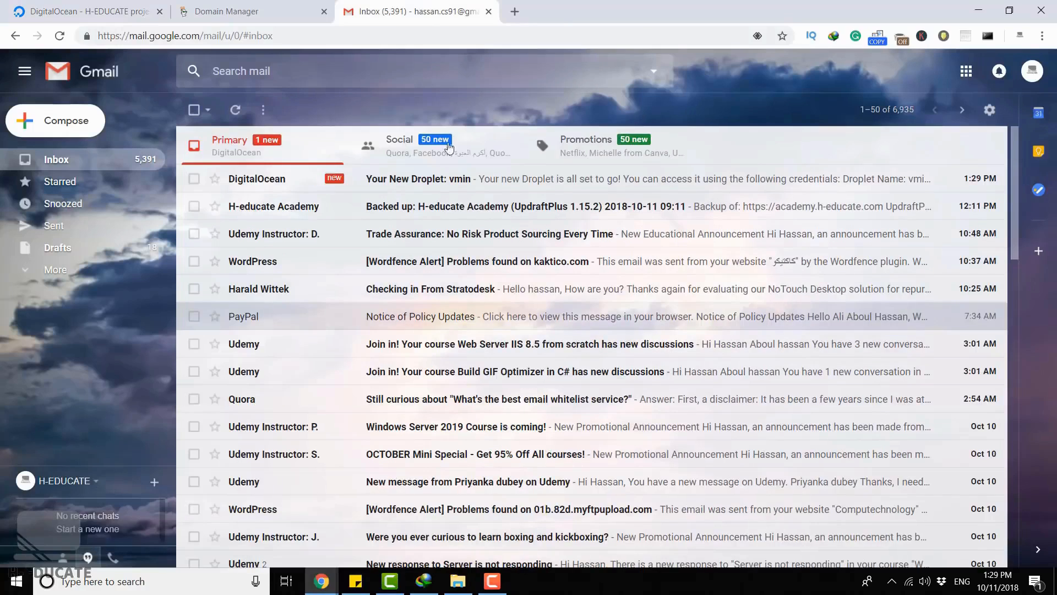
pyautogui.click(434, 182)
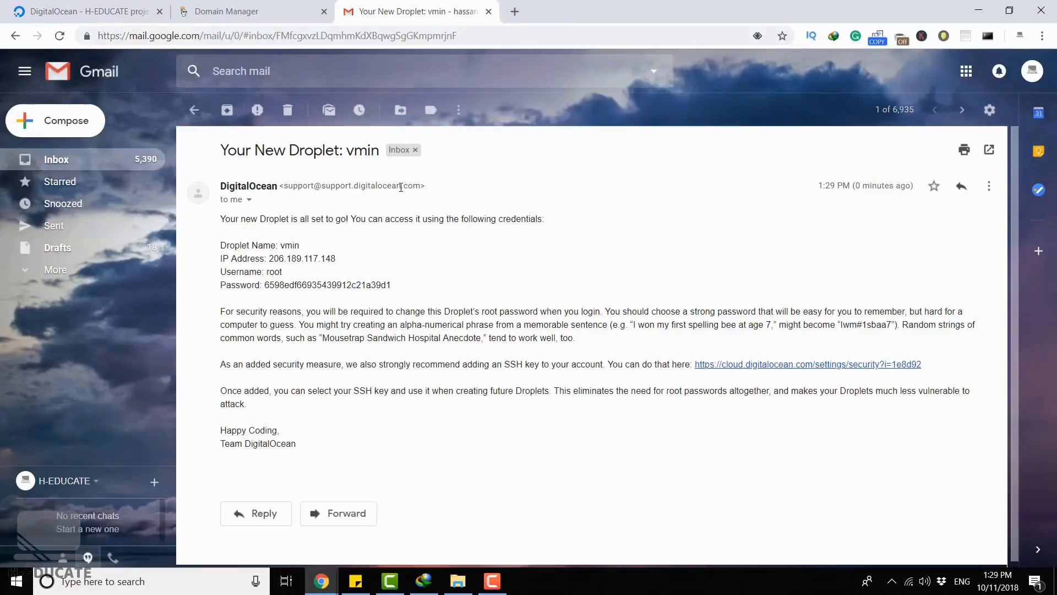
# - Open PuTTY, start an SSH connection to 206.189.117.148 and accept the server's host key
pyautogui.press('super')
pyautogui.write('putt')
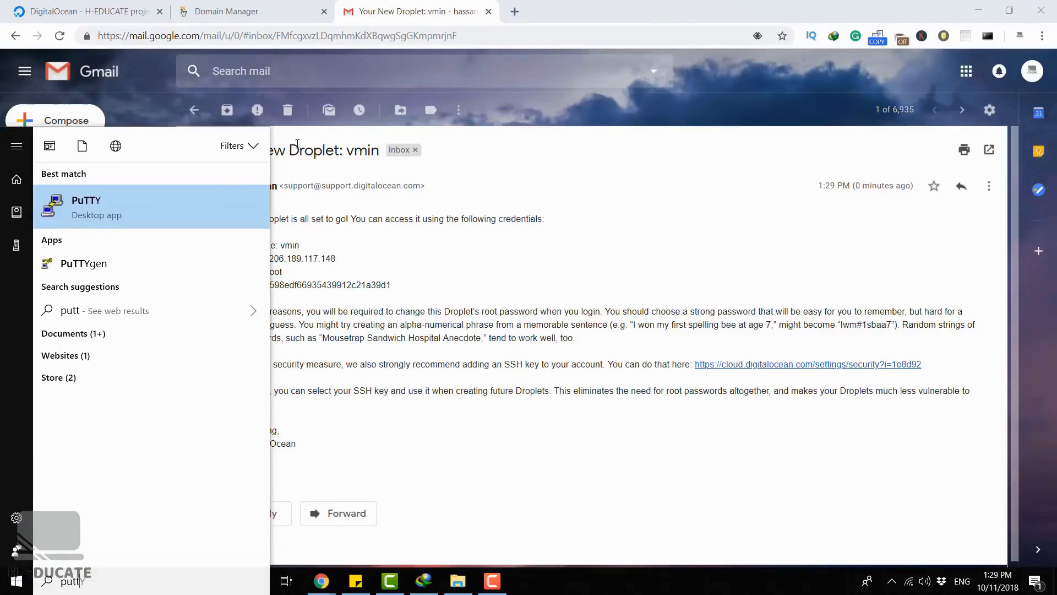
pyautogui.click(215, 194)
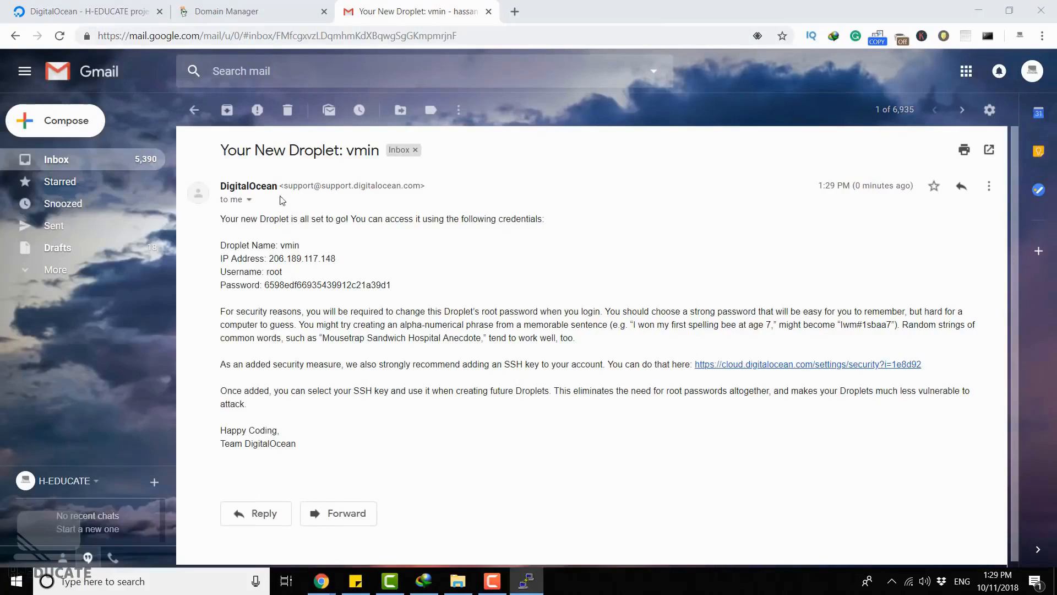
pyautogui.write('206.189.117.148')
pyautogui.click(593, 432)
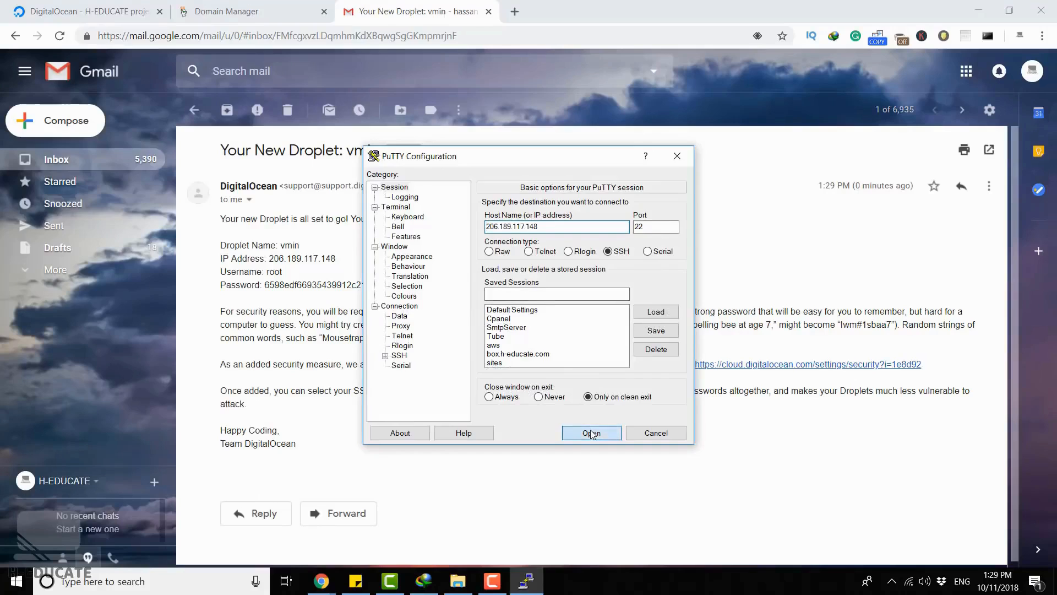
pyautogui.click(460, 388)
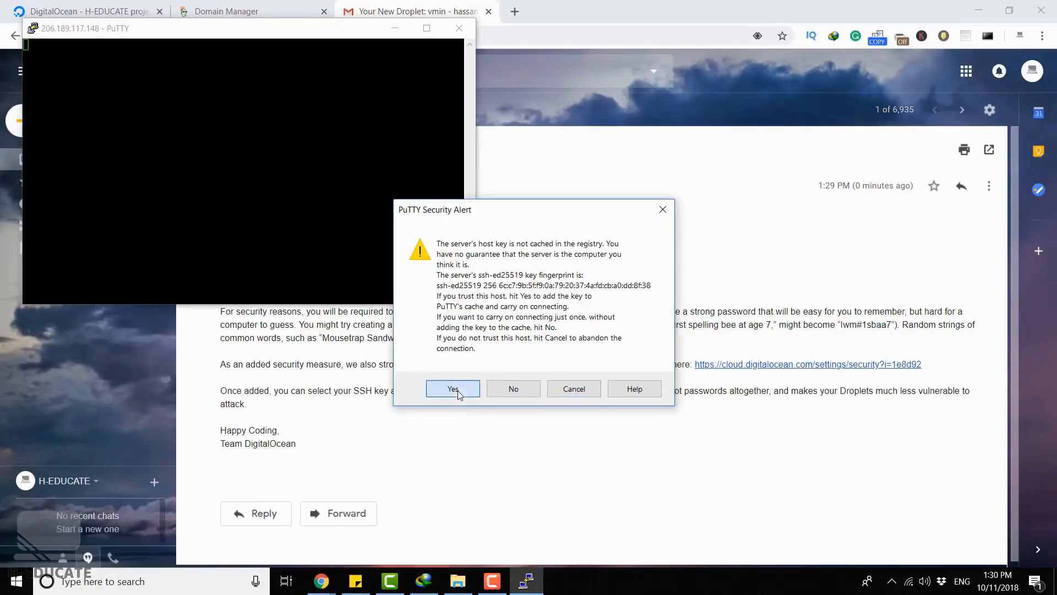
# - Log in to the server as root, using the root password copied from the DigitalOcean e-mail
pyautogui.moveTo(266, 42); pyautogui.dragTo(744, 106)
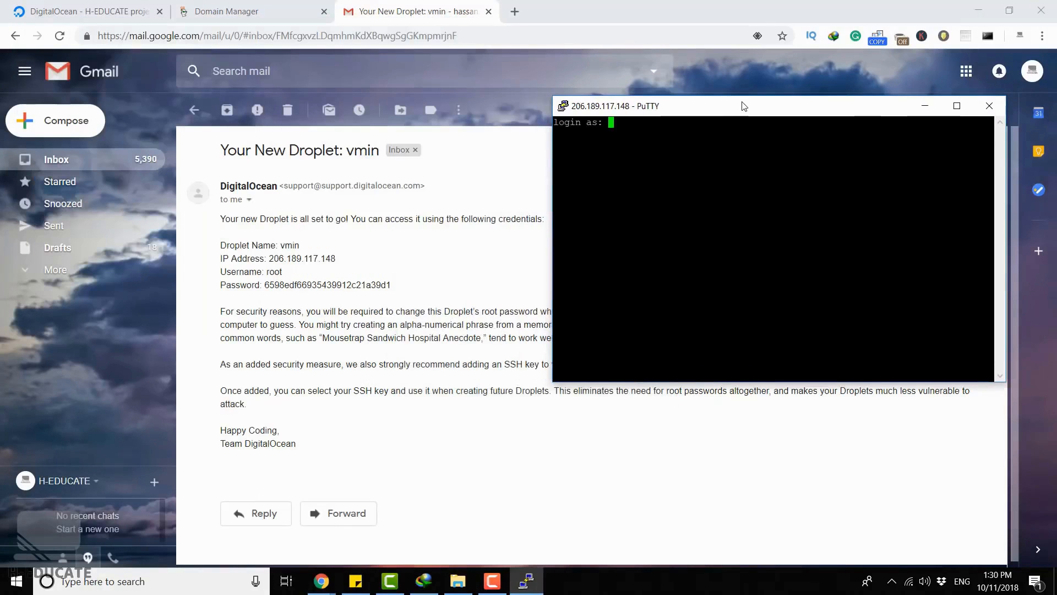
pyautogui.write('root')
pyautogui.press('Return')
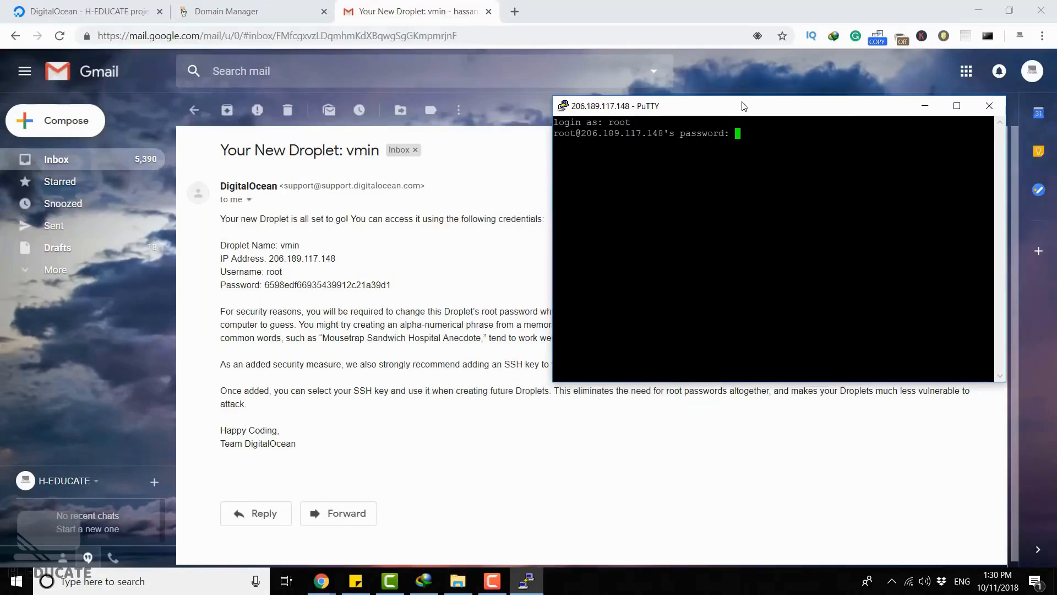
pyautogui.doubleClick(312, 285)
pyautogui.click(526, 580)
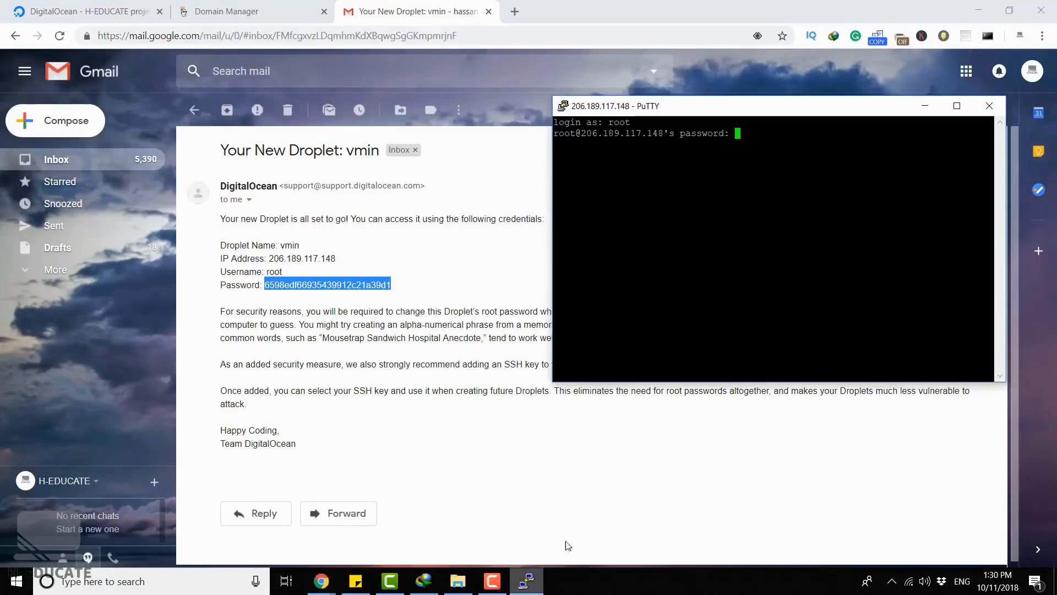
pyautogui.press('Return')
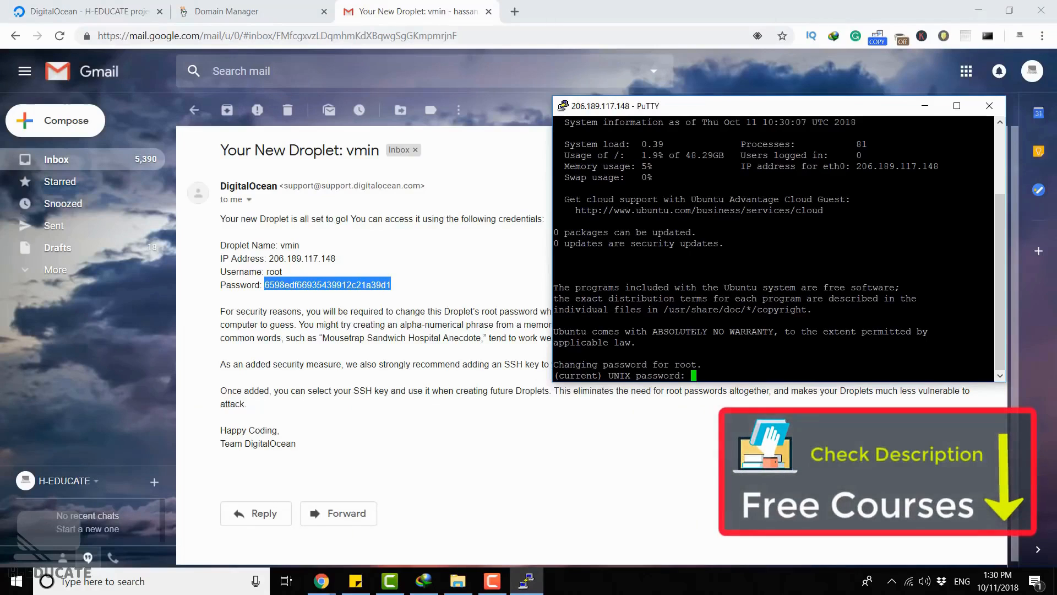
# - Change the root password by entering the current password, then the new password twice
pyautogui.press('Return')
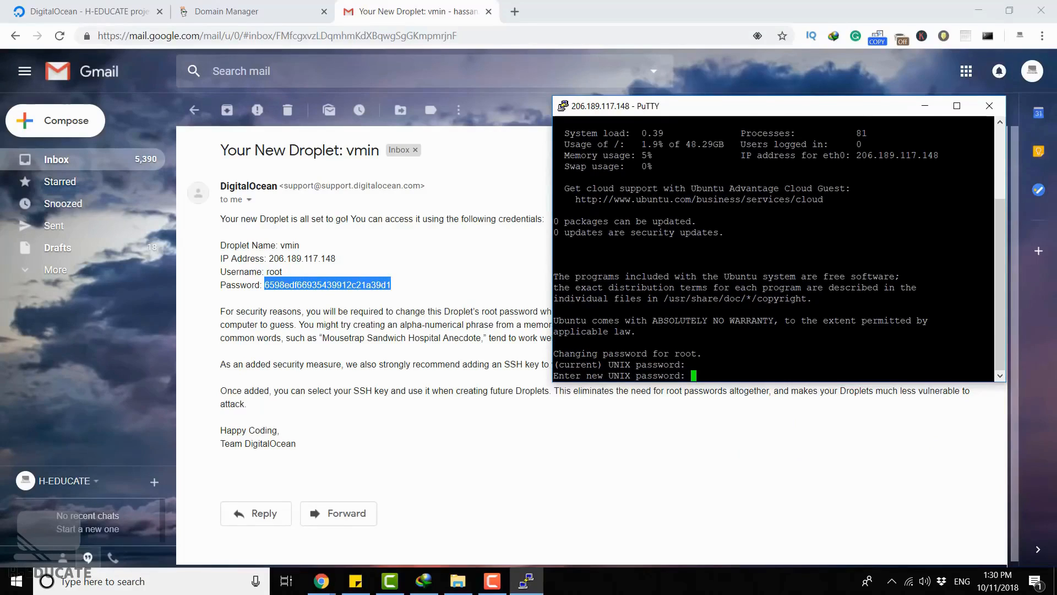
pyautogui.press('Return')
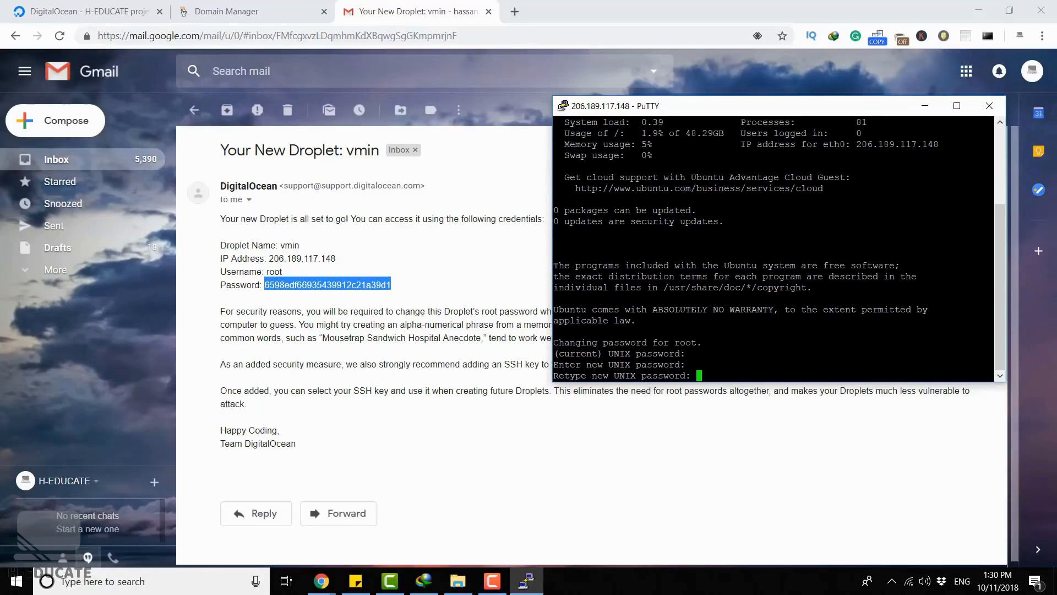
pyautogui.press('Return')
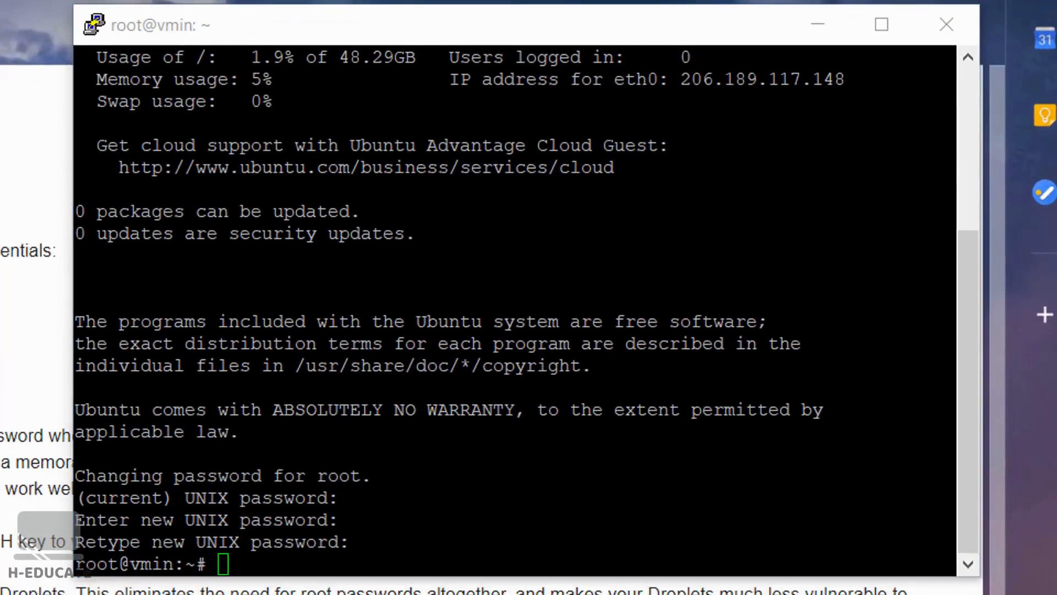
pyautogui.rightClick(516, 311)
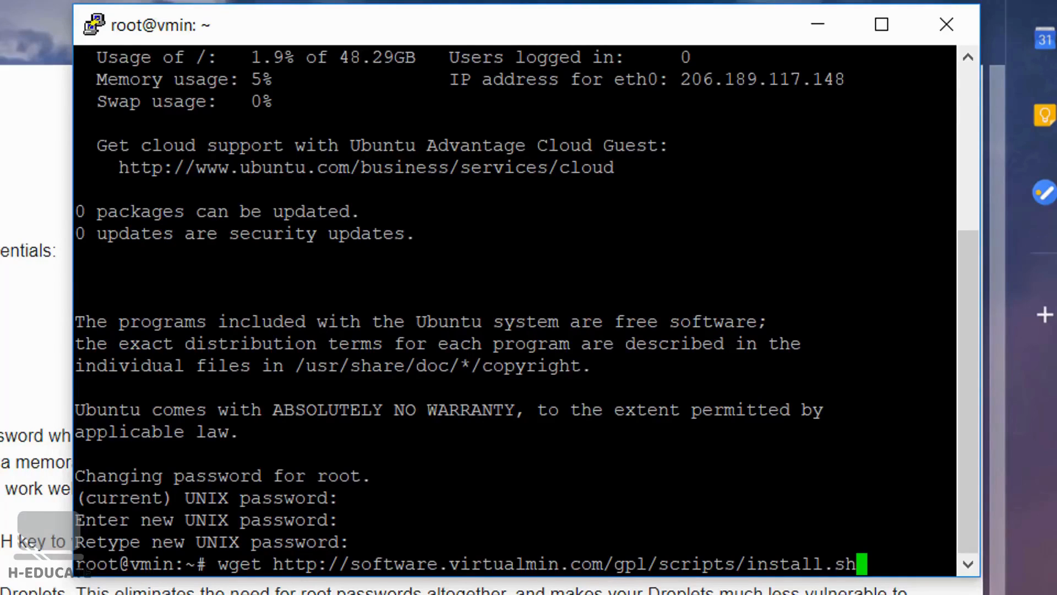
pyautogui.press('Return')
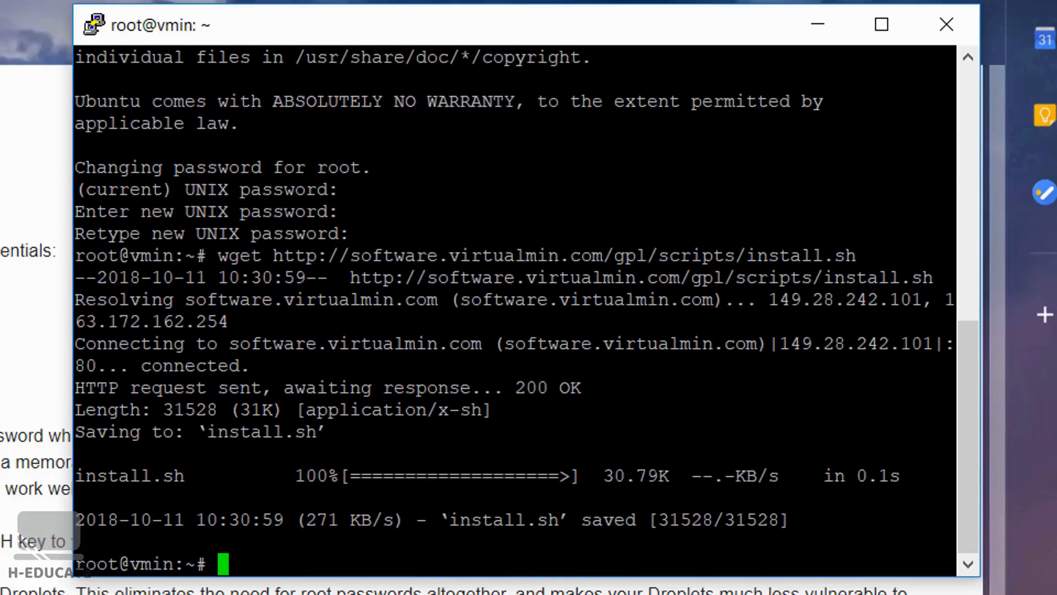
pyautogui.hotkey('alt', 'Tab')
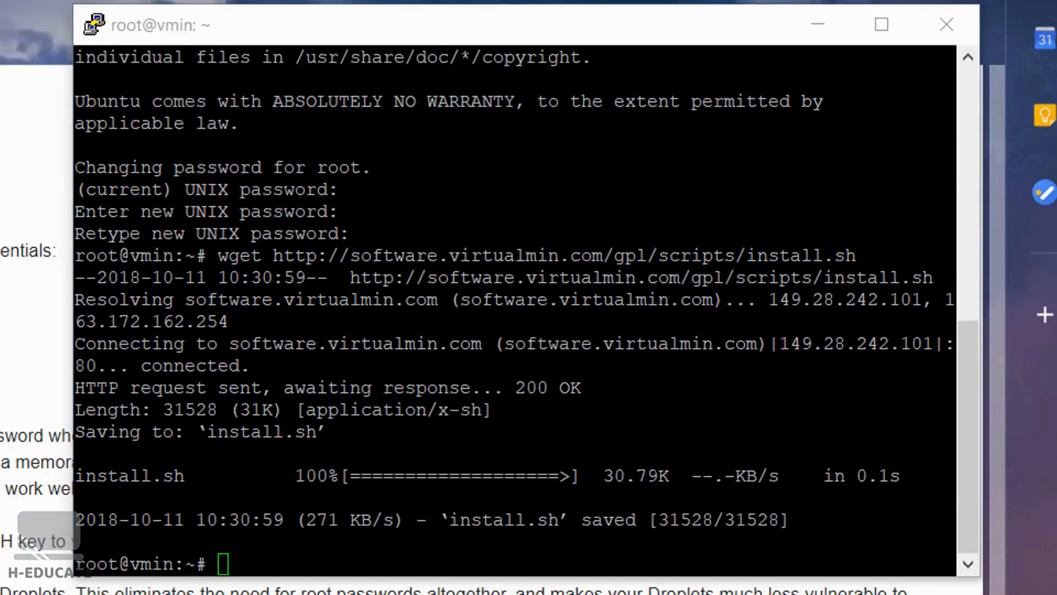
pyautogui.rightClick(262, 542)
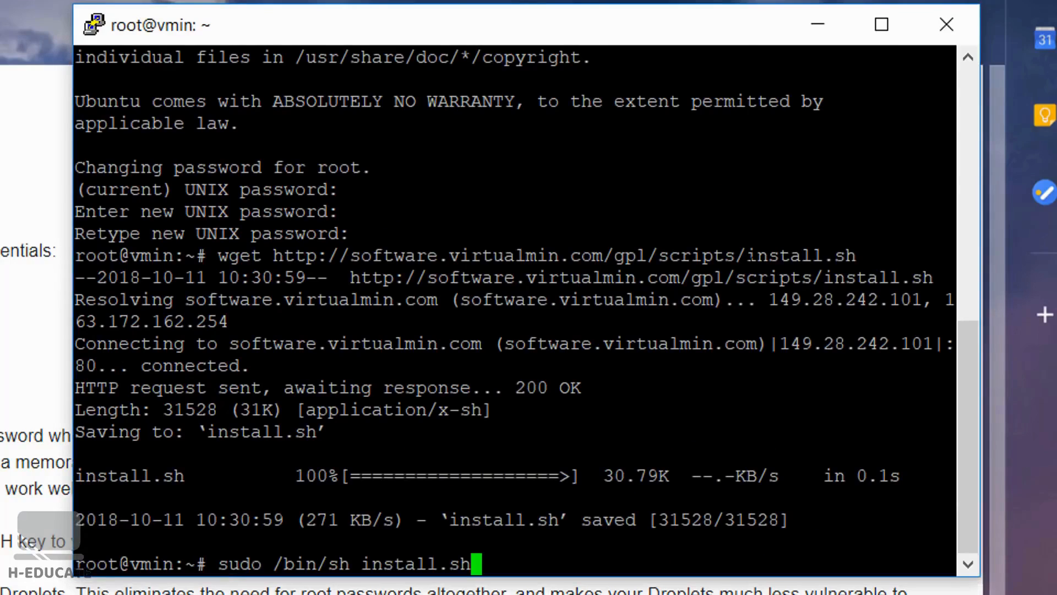
pyautogui.press('Return')
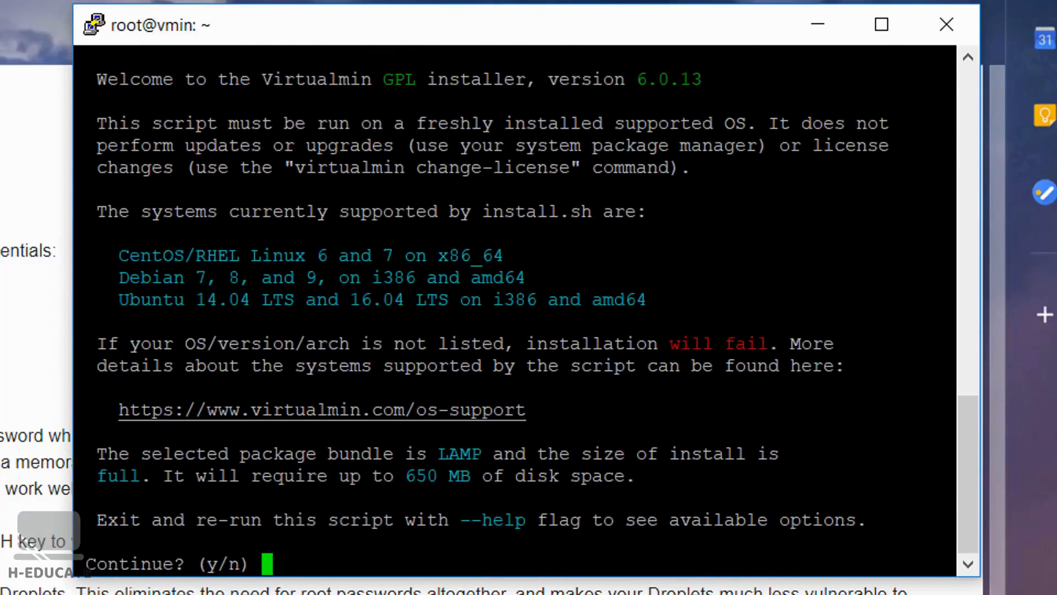
# - Agree to continue the Virtualmin installation and supply vmin.newxweb.net as the hostname, taking the domain from GoDaddy's DNS Management page
pyautogui.write('y')
pyautogui.press('Return')
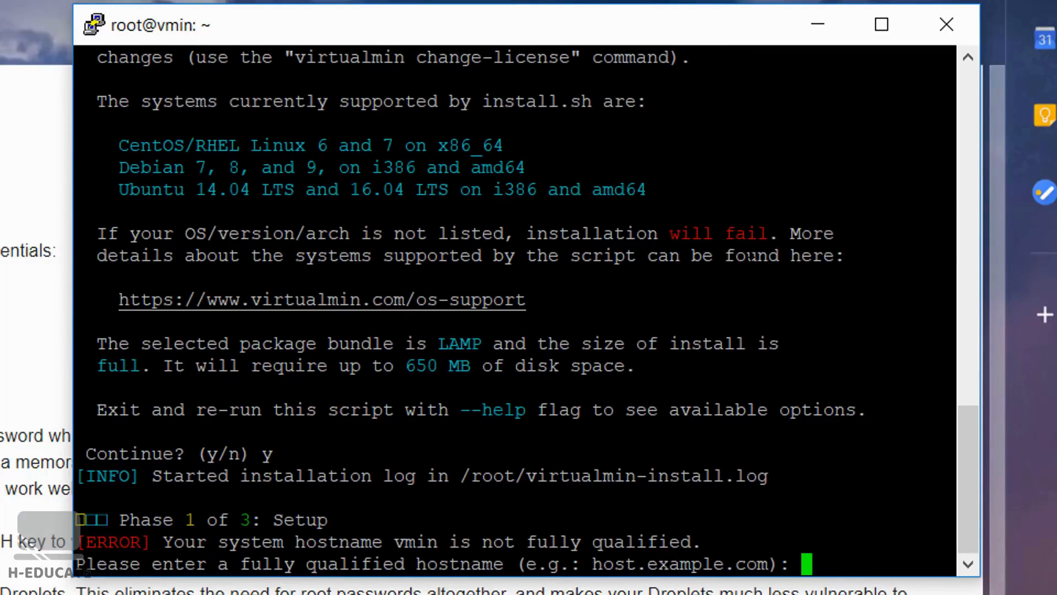
pyautogui.write('vmin.')
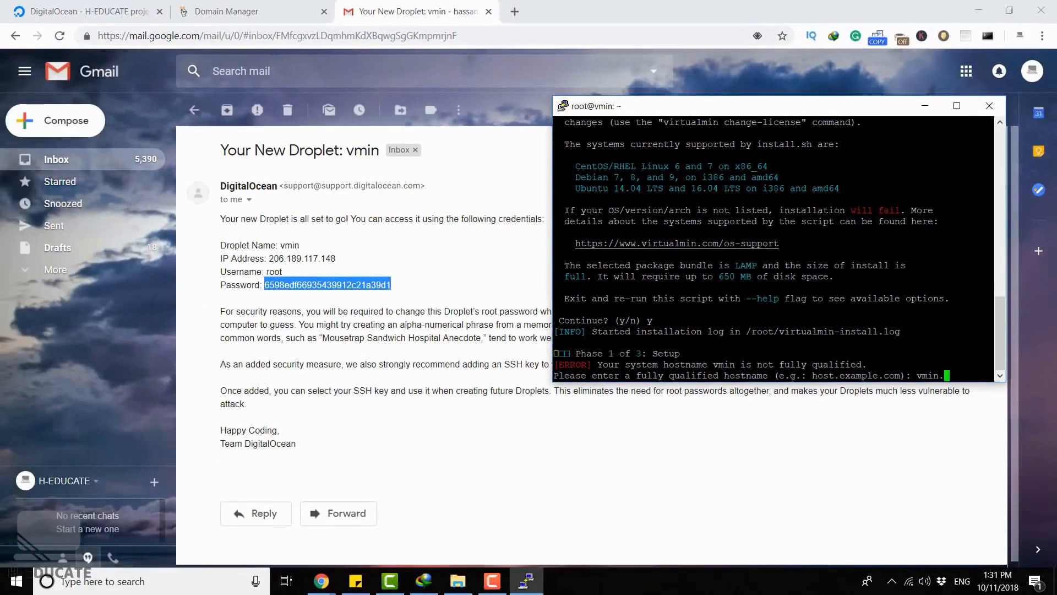
pyautogui.click(253, 11)
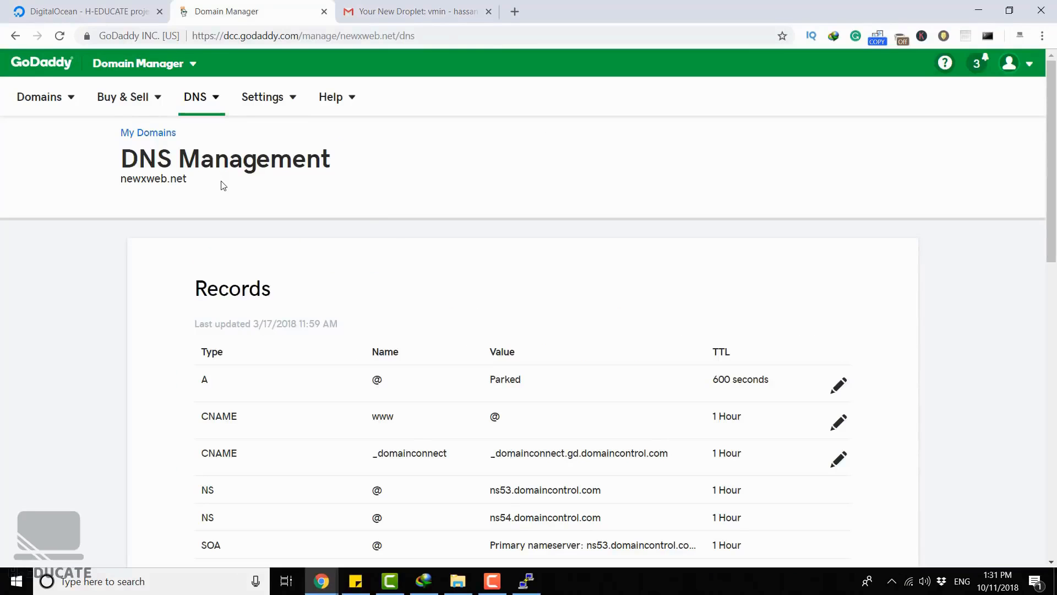
pyautogui.moveTo(193, 182); pyautogui.dragTo(119, 180)
pyautogui.click(237, 197)
pyautogui.click(521, 576)
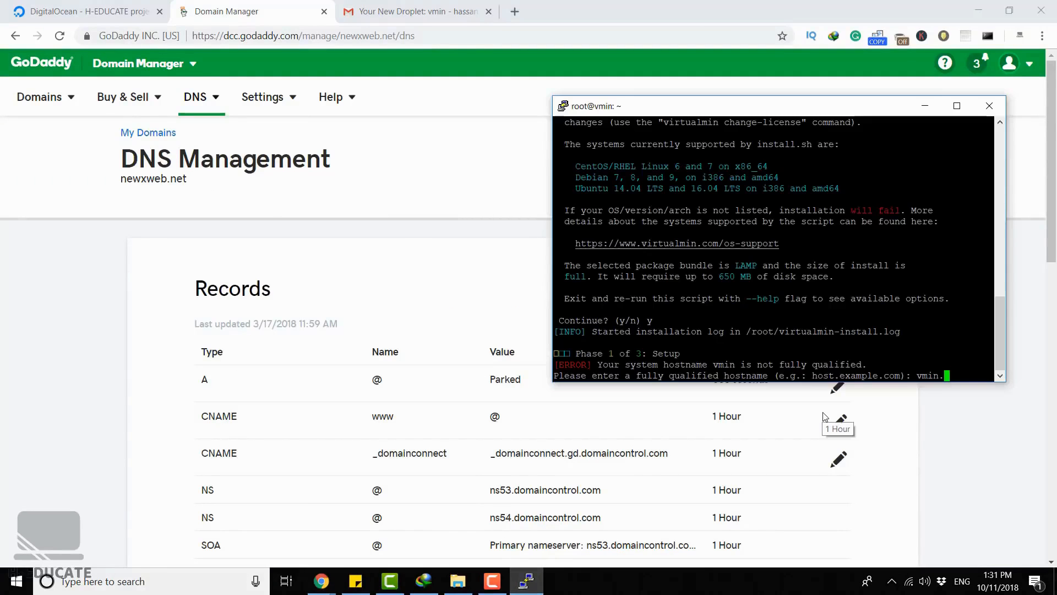
pyautogui.write('newxweb.net')
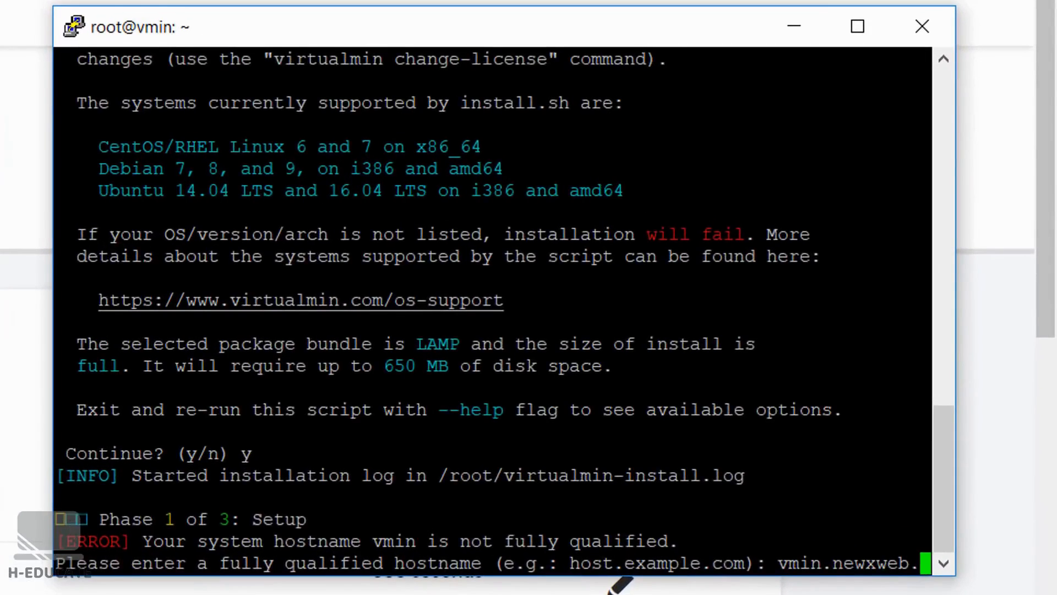
pyautogui.press('Return')
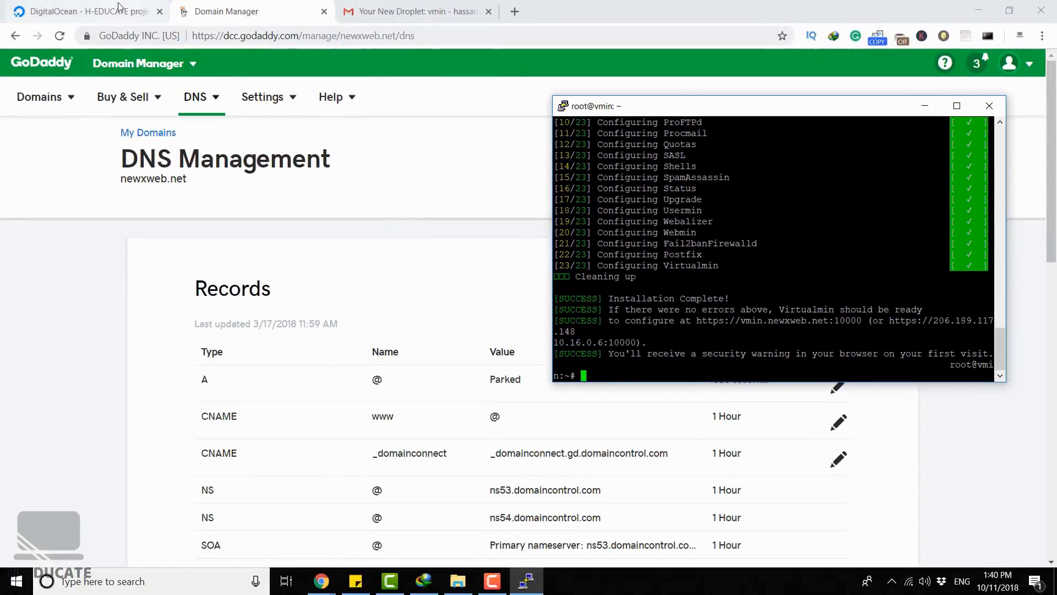
pyautogui.click(118, 8)
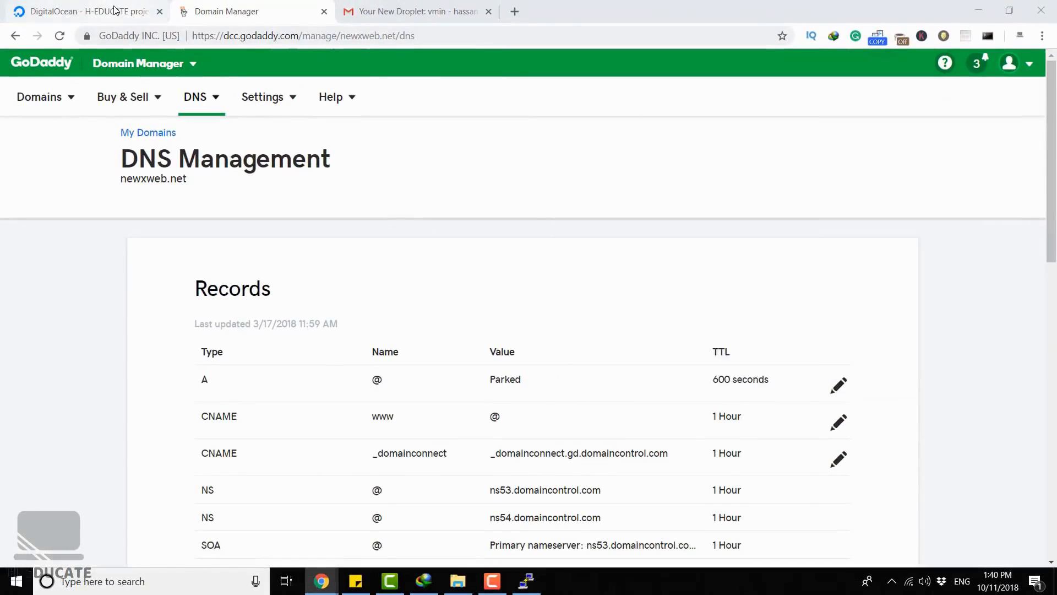
pyautogui.moveTo(524, 289)
pyautogui.hotkey('ctrl', 't')
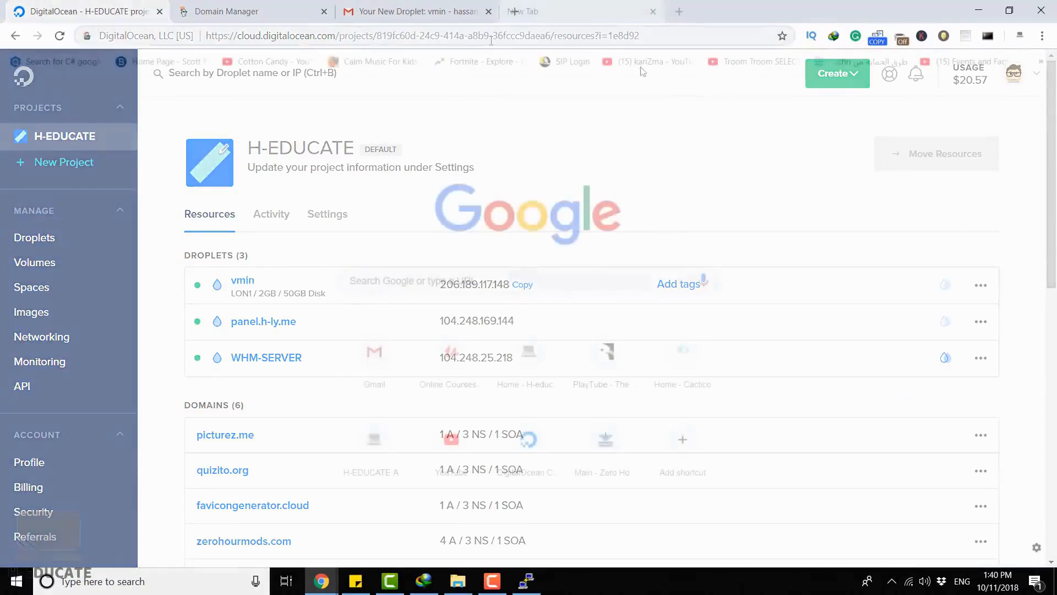
pyautogui.write('https://codecanyon.net/item/playtube-the-ultimate-php-video-sharing-platform/20759294')
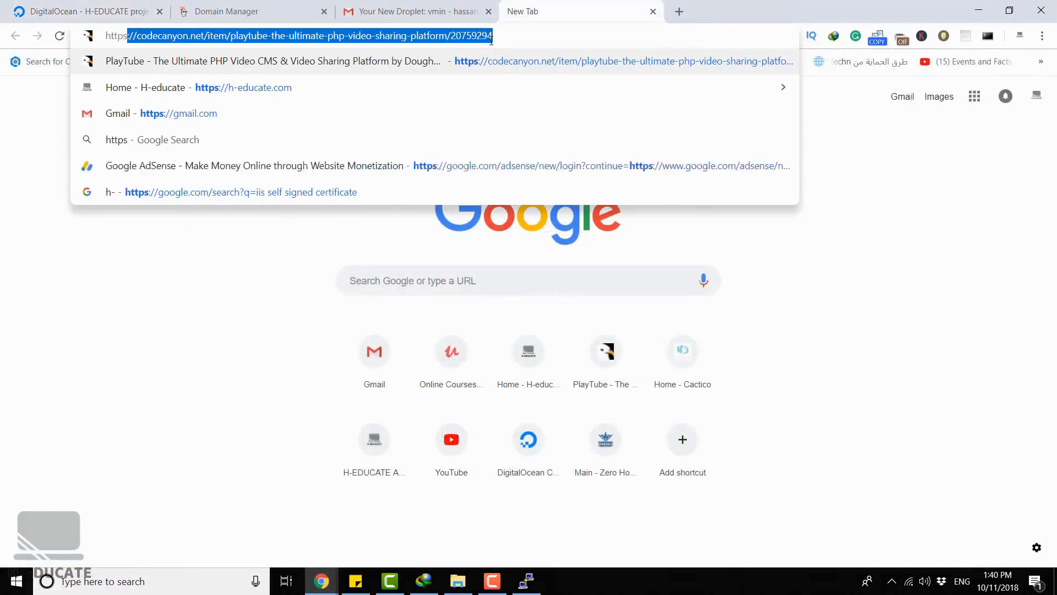
pyautogui.write('206.189.117.148')
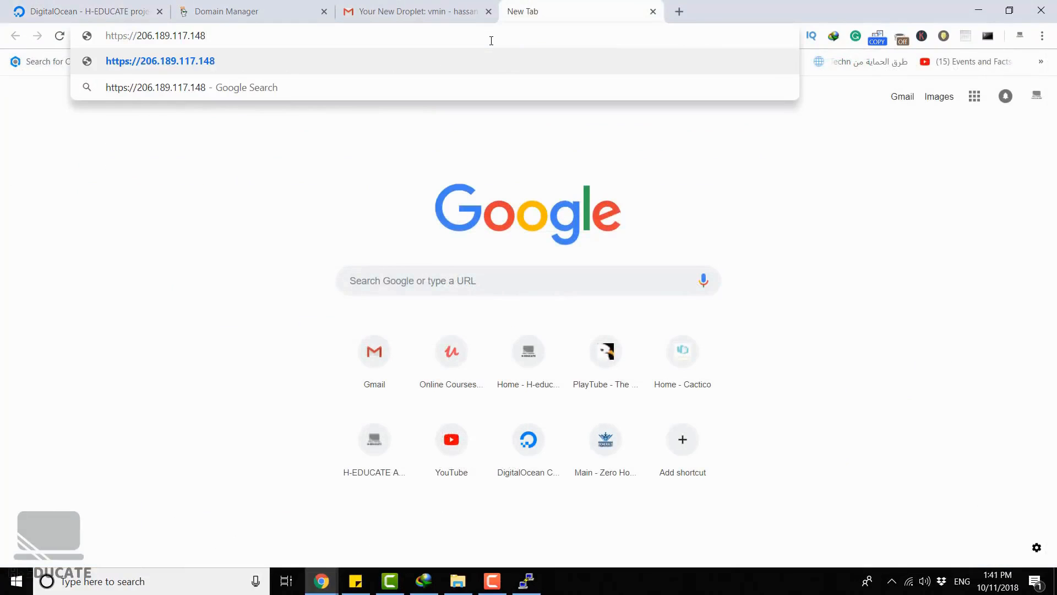
pyautogui.write(':10000')
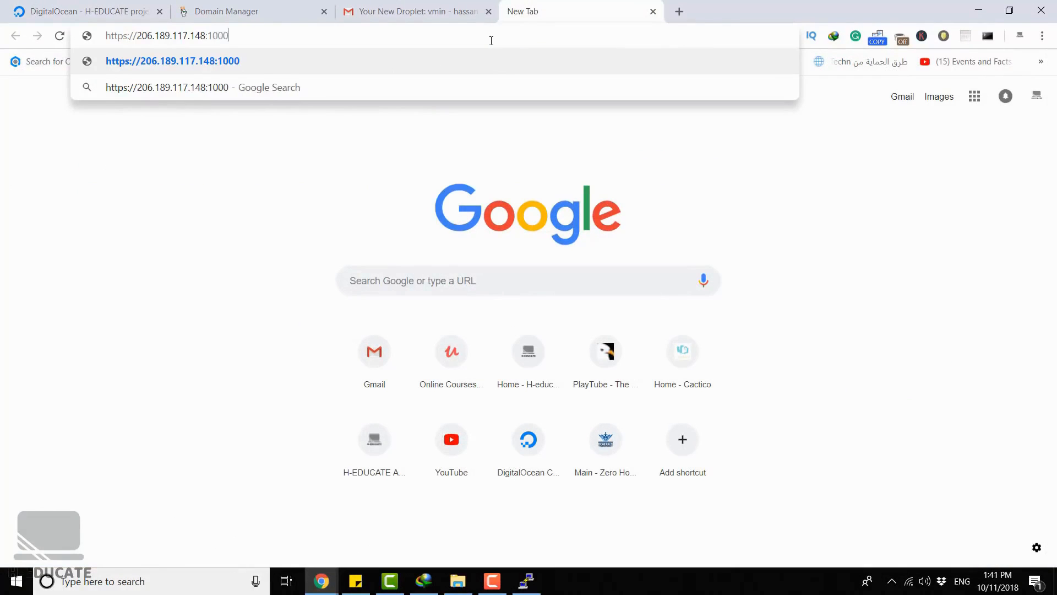
pyautogui.click(534, 585)
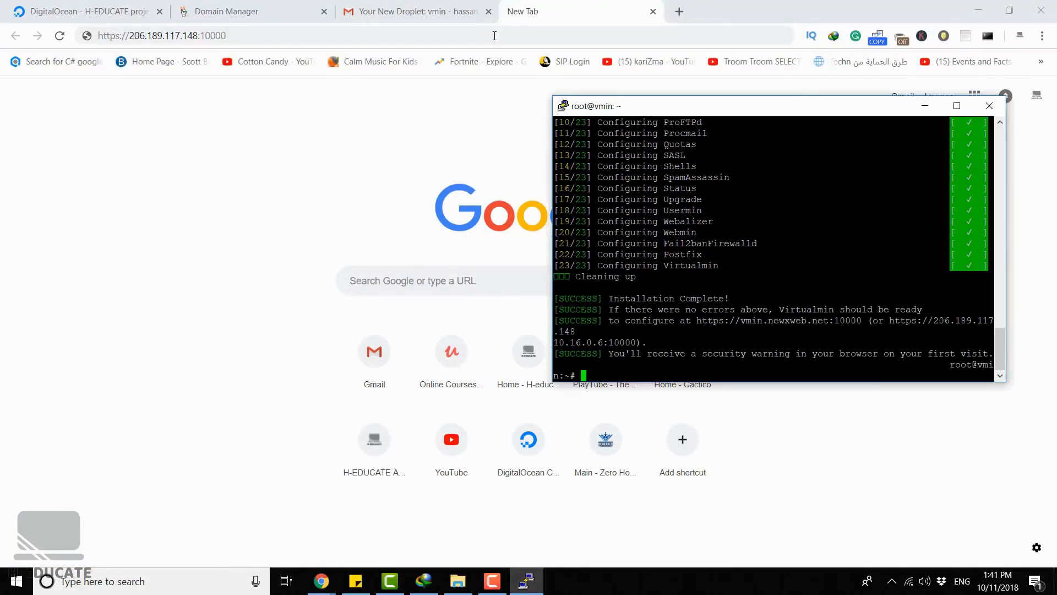
pyautogui.click(483, 38)
pyautogui.press('Return')
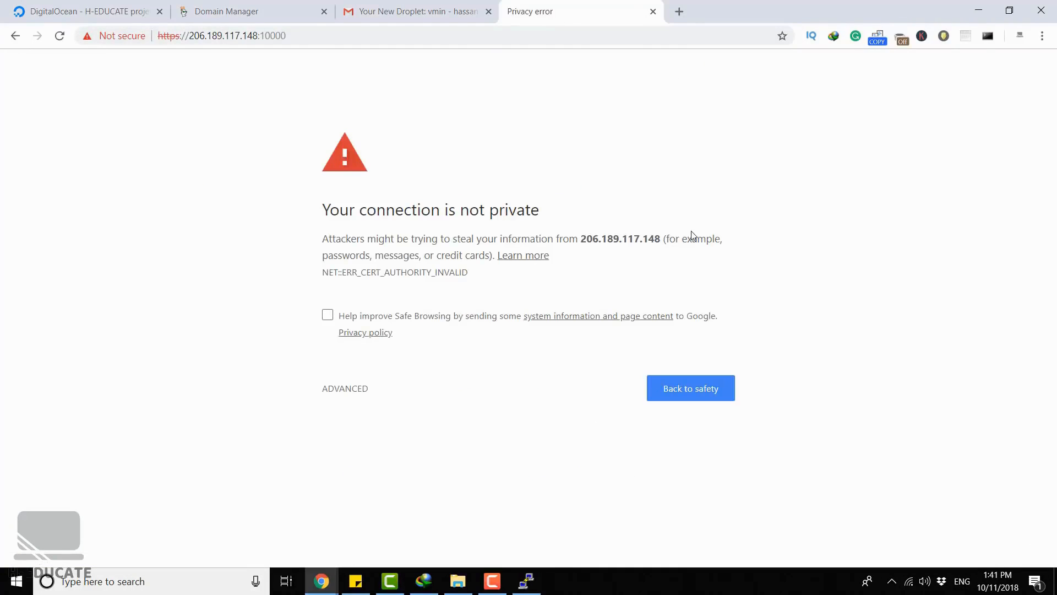
pyautogui.click(341, 388)
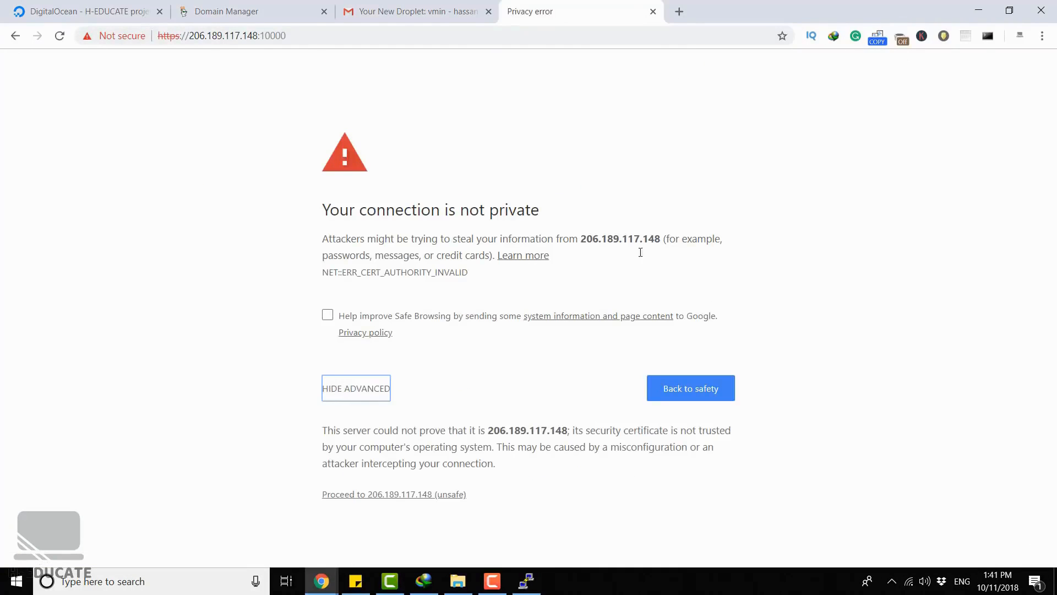
pyautogui.click(425, 495)
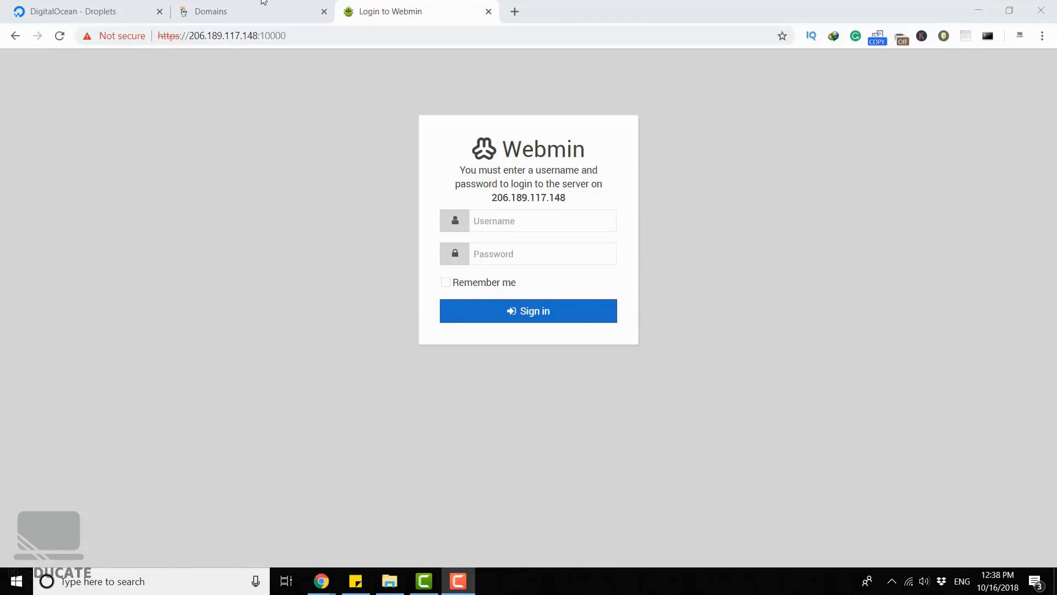
# - Open the DNS management page for NEWXWEB.NET from GoDaddy's domain list
pyautogui.click(241, 5)
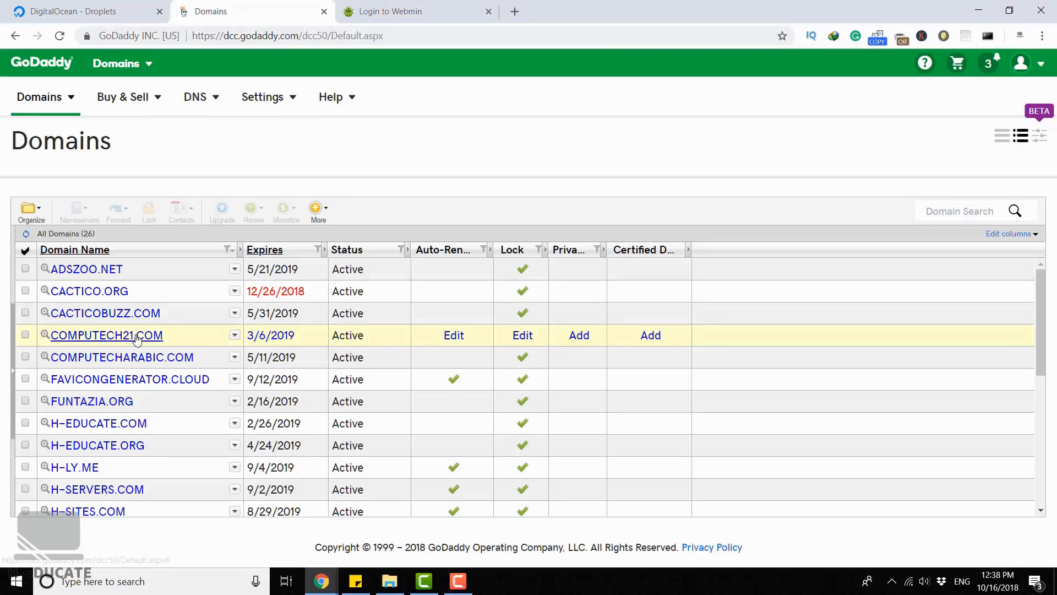
pyautogui.scroll(-5, 191, 353)
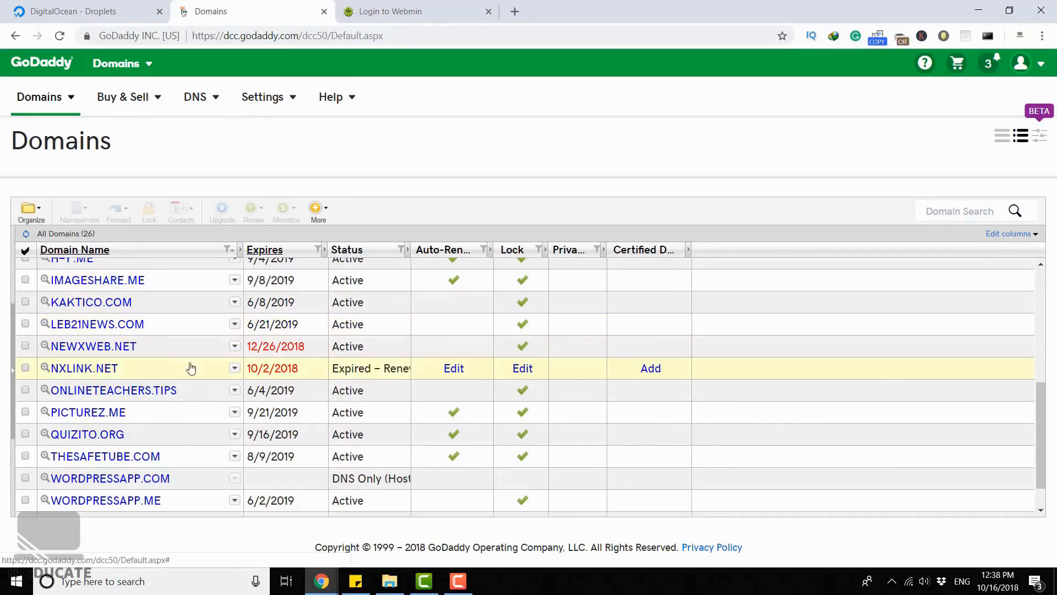
pyautogui.click(234, 346)
pyautogui.click(323, 392)
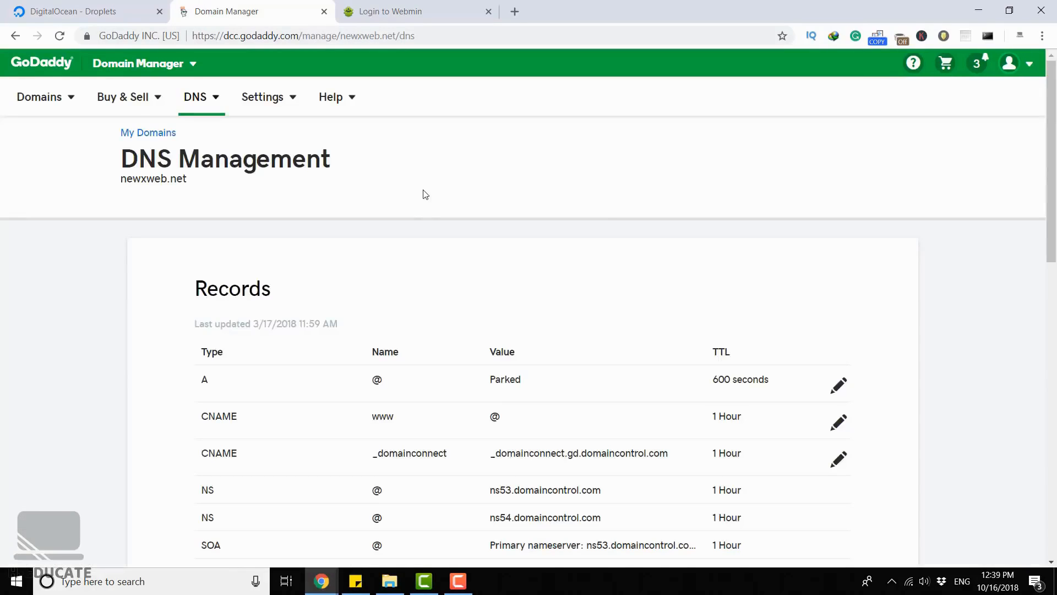
# - Point the @ A record to 206.189.117.148, copied from the Webmin page's address, and save the record
pyautogui.scroll(-1, 534, 339)
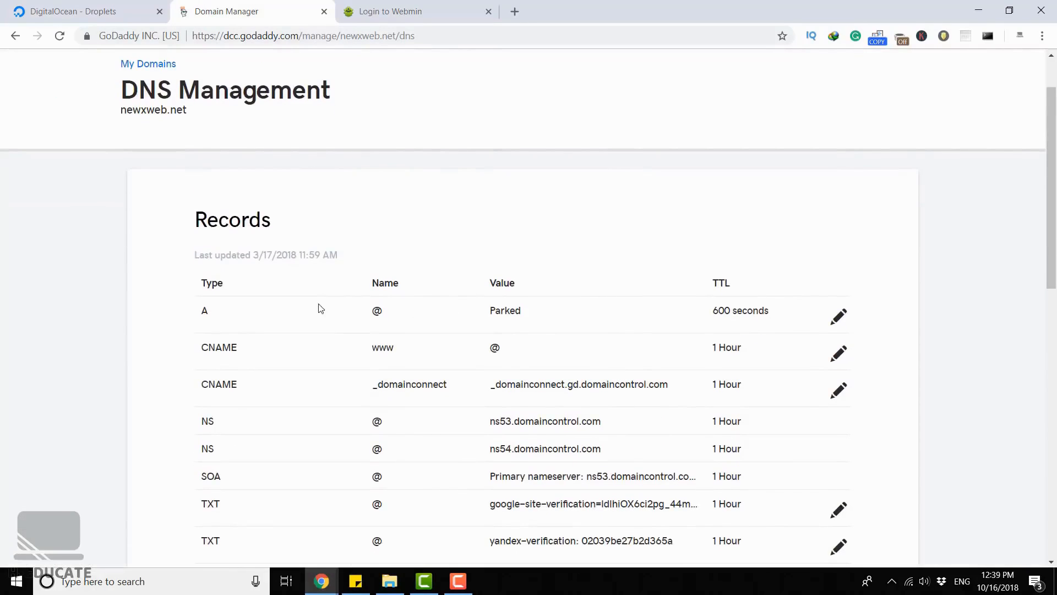
pyautogui.doubleClick(382, 312)
pyautogui.click(387, 313)
pyautogui.click(839, 316)
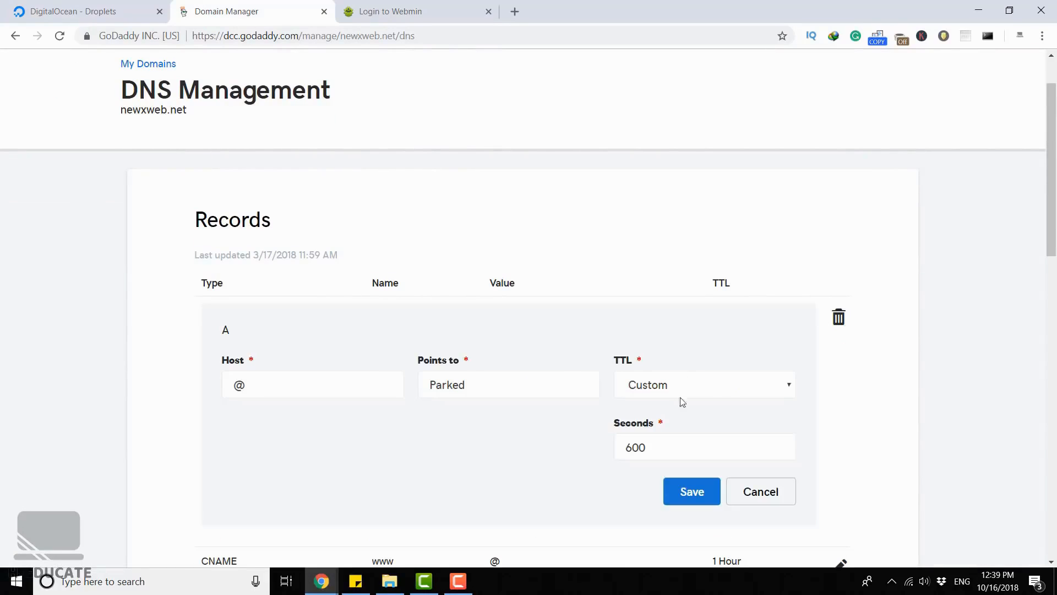
pyautogui.moveTo(540, 383); pyautogui.dragTo(399, 373)
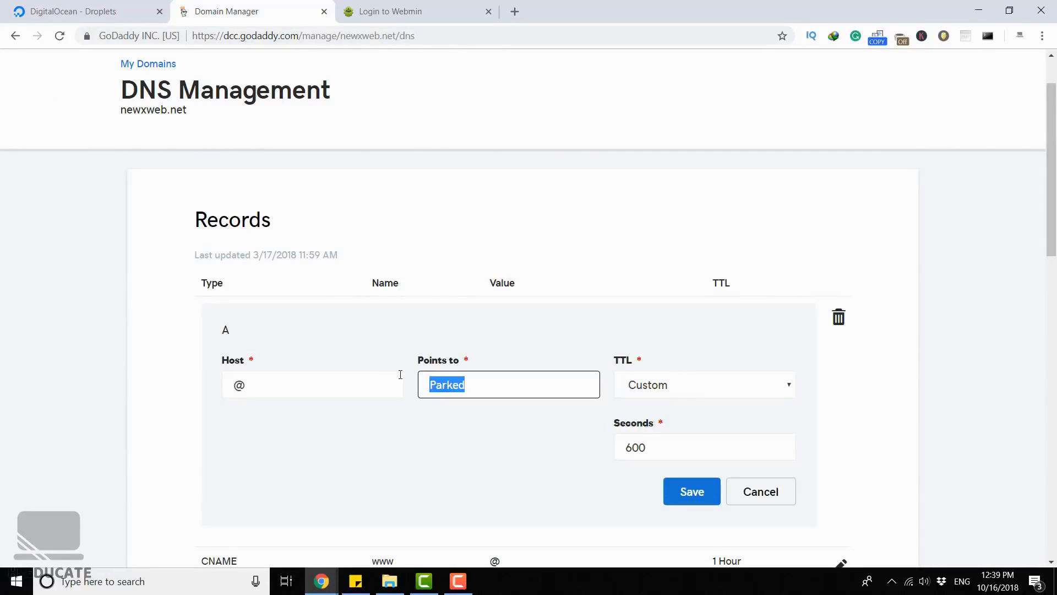
pyautogui.press('BackSpace')
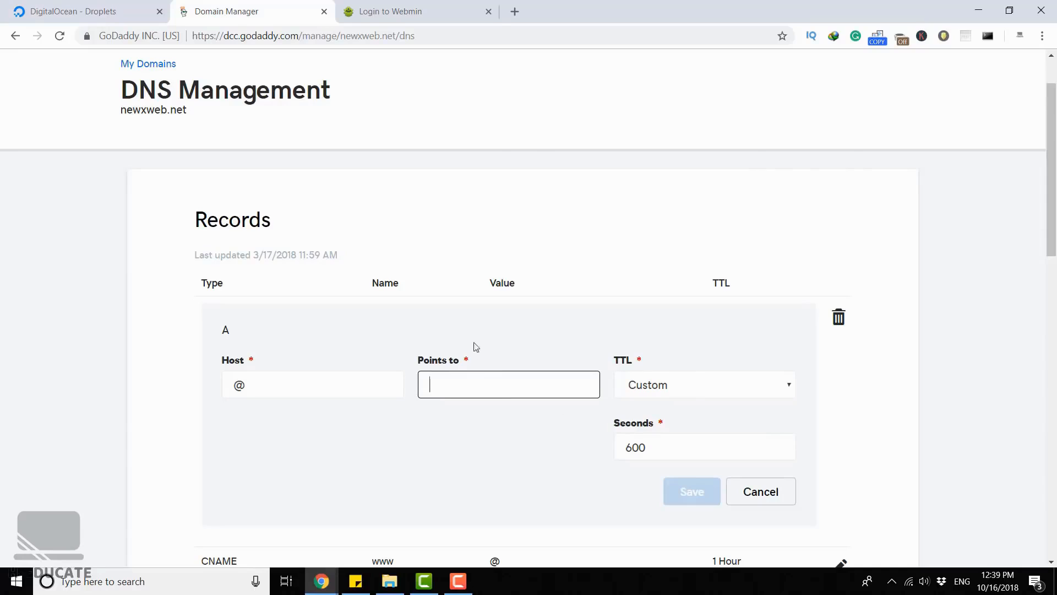
pyautogui.click(390, 11)
pyautogui.moveTo(256, 35); pyautogui.dragTo(190, 35)
pyautogui.hotkey('ctrl', 'c')
pyautogui.click(221, 12)
pyautogui.hotkey('ctrl', 'v')
pyautogui.click(683, 491)
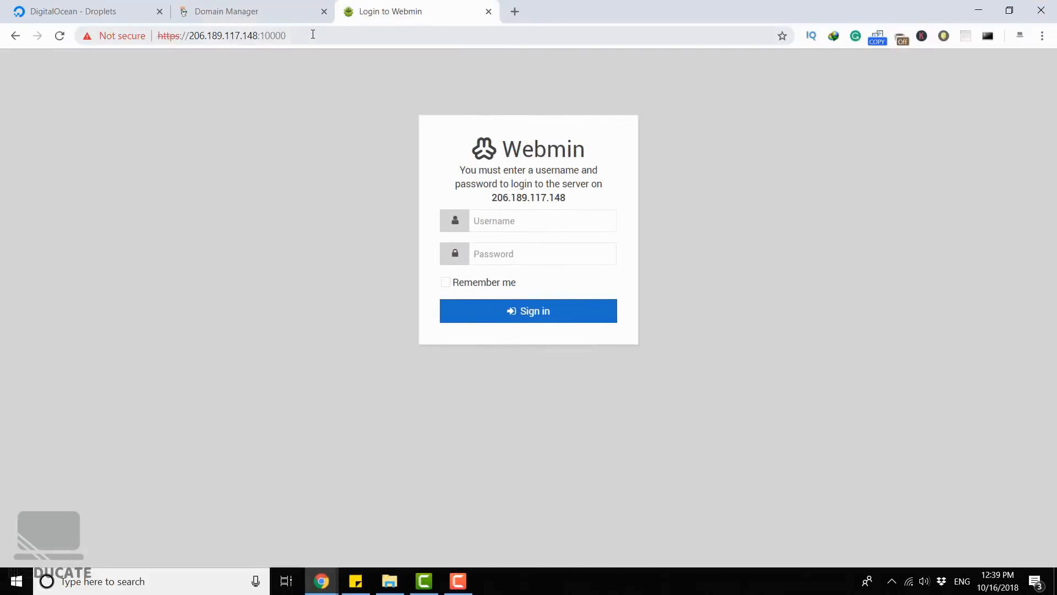
pyautogui.moveTo(287, 36); pyautogui.dragTo(98, 36)
pyautogui.write('https://newxweb.net:10000/')
pyautogui.press('Return')
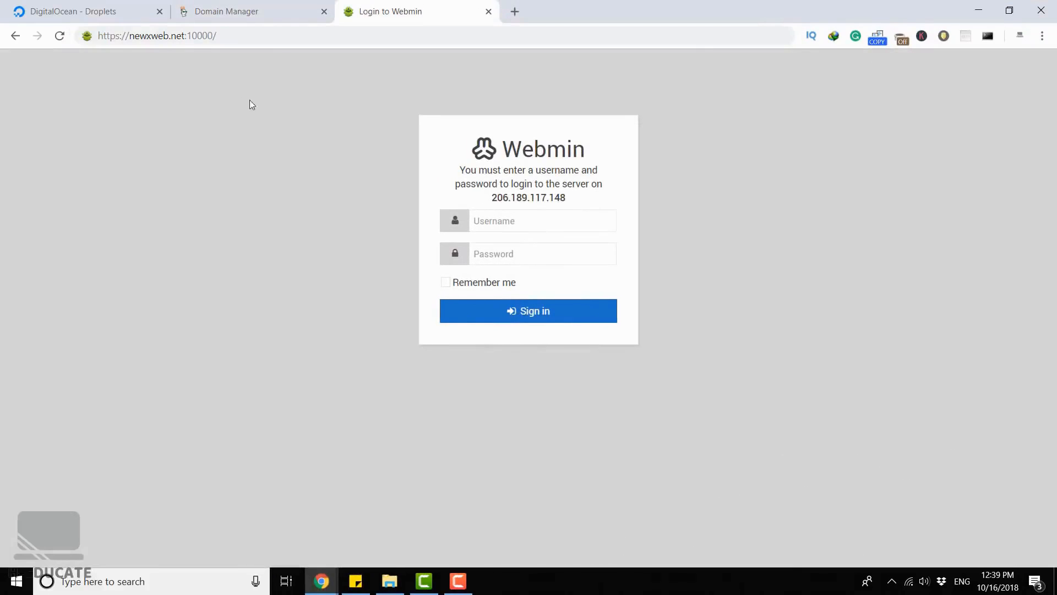
pyautogui.click(240, 35)
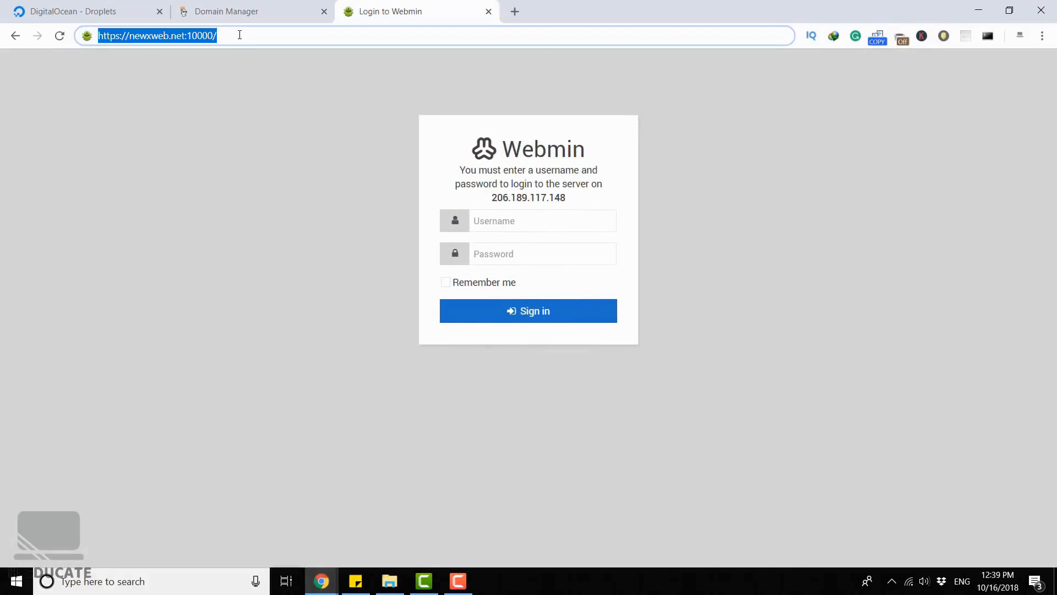
pyautogui.press('Return')
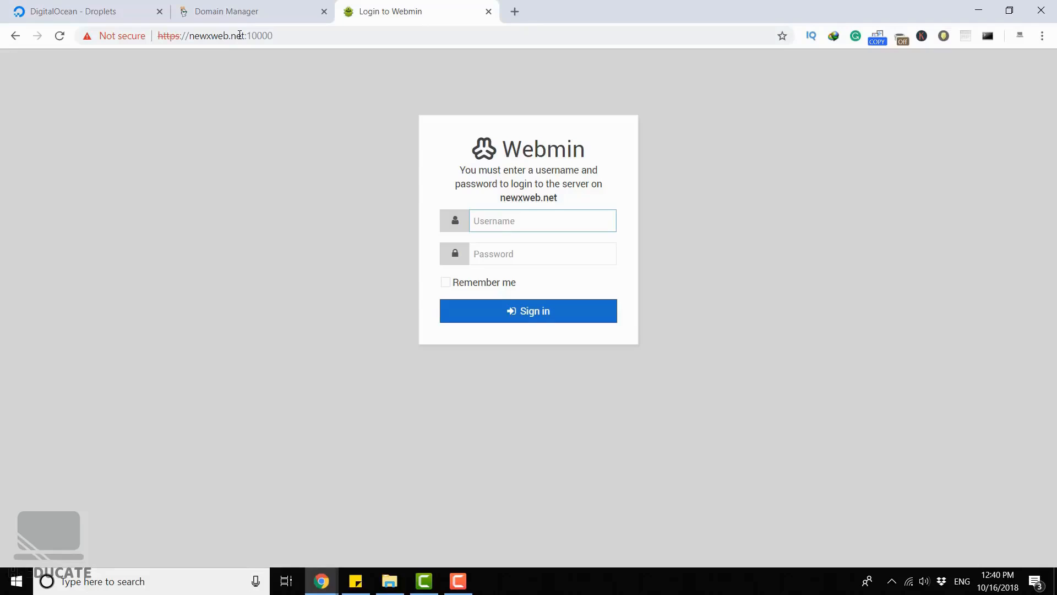
# - Sign in to Webmin as root with the account password
pyautogui.write('root')
pyautogui.press('Tab')
pyautogui.write('*****')
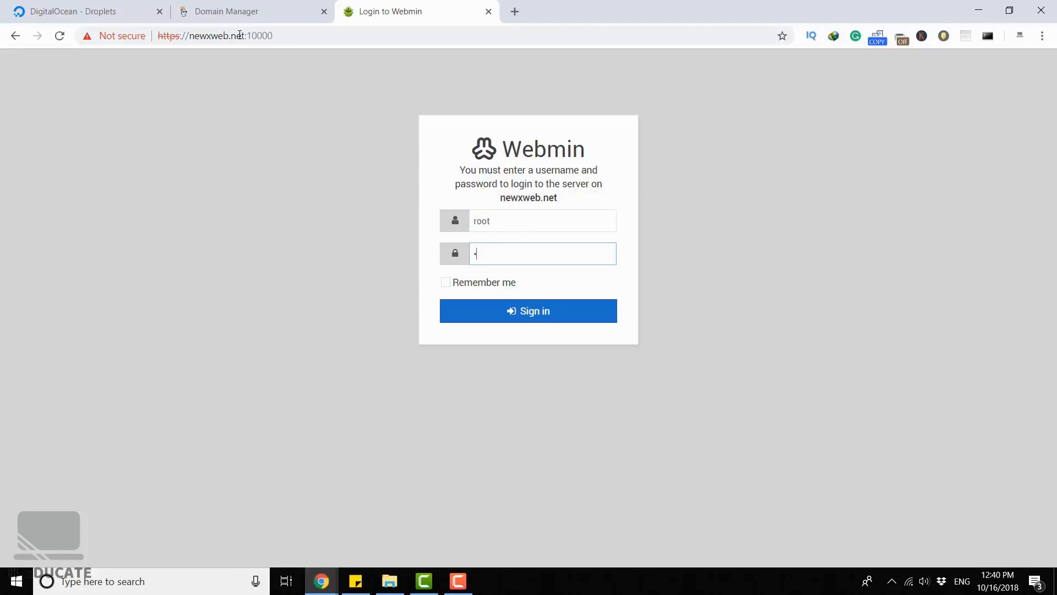
pyautogui.write('********')
pyautogui.press('Return')
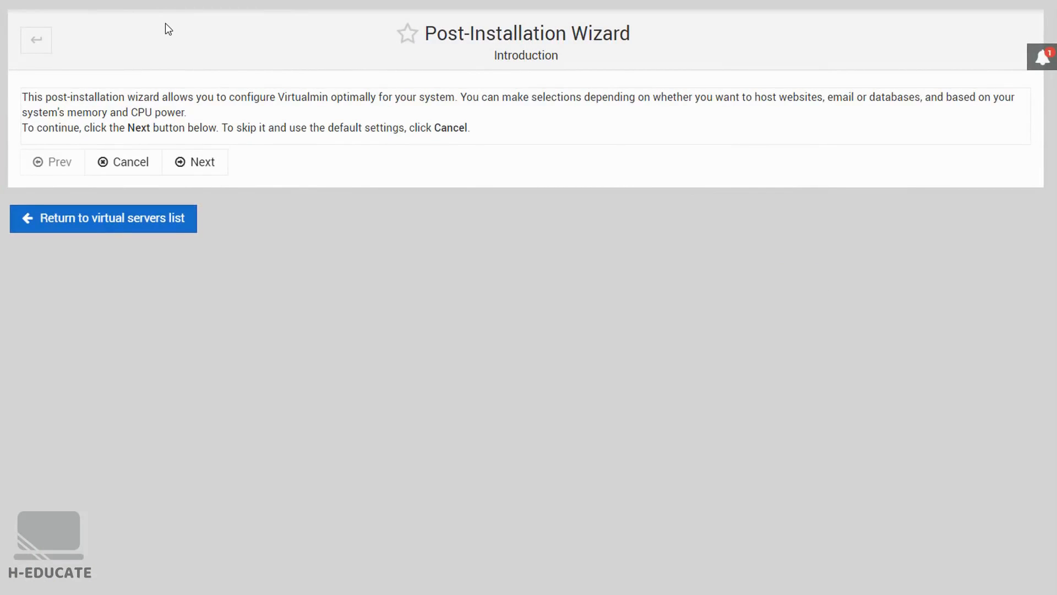
# - Start the Post-Installation Wizard and choose Yes for preloading Virtualmin libraries, keeping the email domain lookup server enabled
pyautogui.click(200, 173)
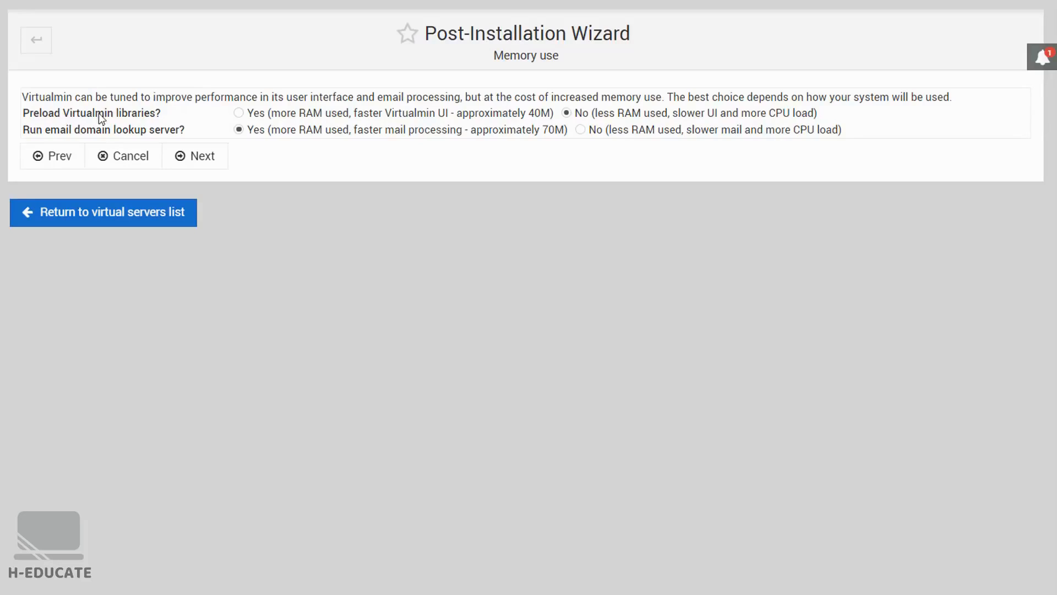
pyautogui.moveTo(98, 113); pyautogui.dragTo(160, 114)
pyautogui.click(161, 113)
pyautogui.click(238, 112)
pyautogui.click(205, 159)
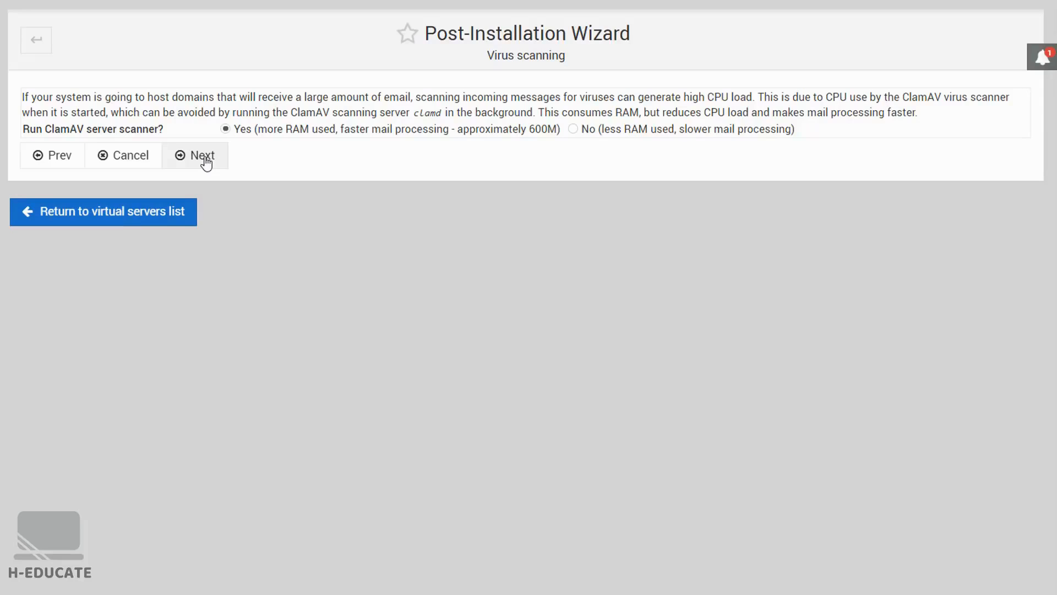
# - Accept Yes for both the ClamAV server scanner and the SpamAssassin server filter in the wizard
pyautogui.click(203, 156)
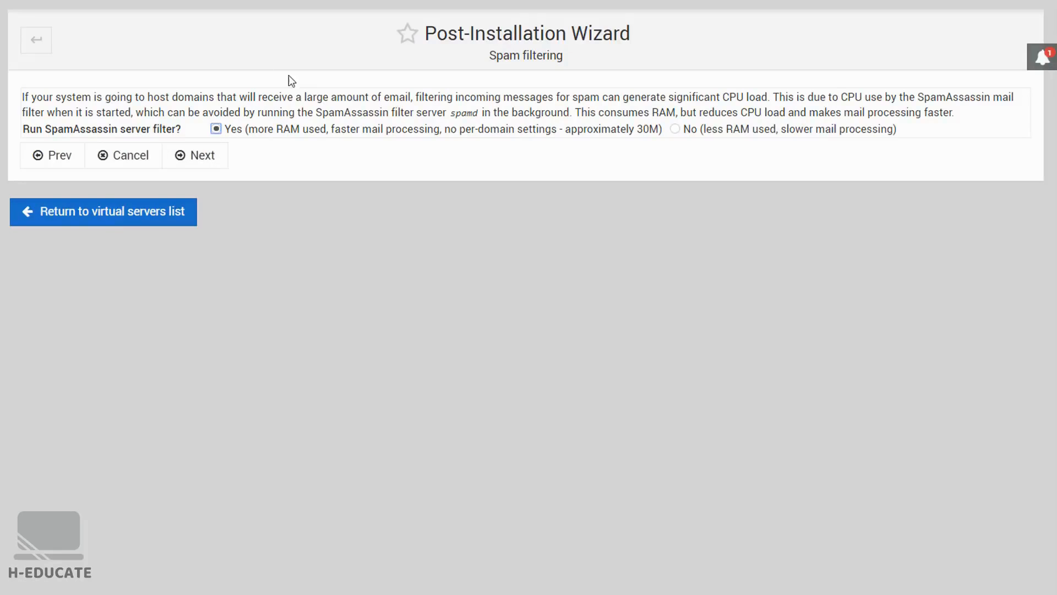
pyautogui.click(202, 159)
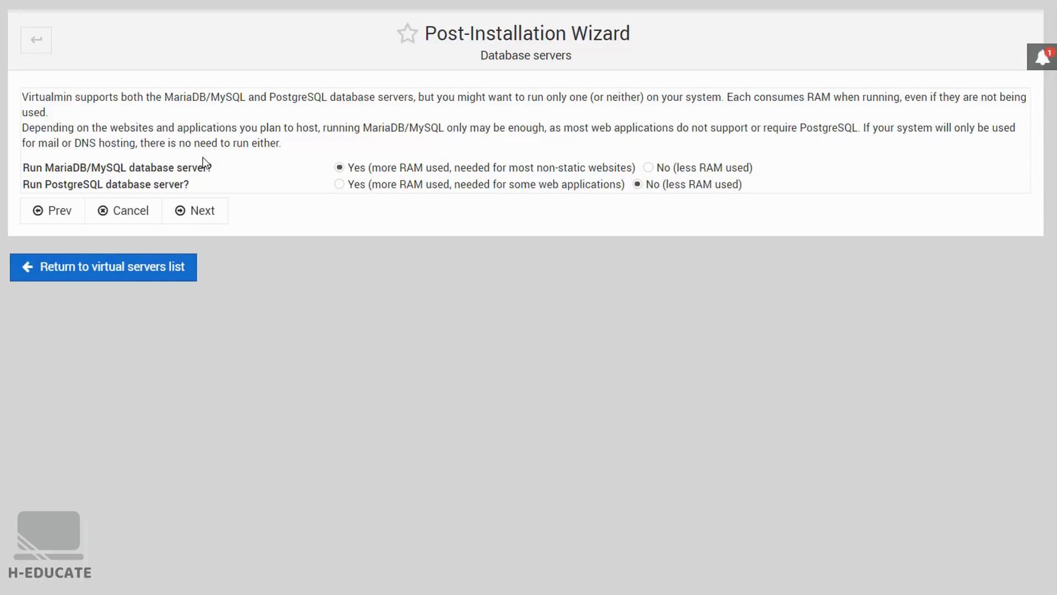
# - Choose to run the MariaDB/MySQL database server but not PostgreSQL, and continue the wizard
pyautogui.click(683, 167)
pyautogui.click(355, 168)
pyautogui.click(355, 186)
pyautogui.click(637, 185)
pyautogui.click(205, 217)
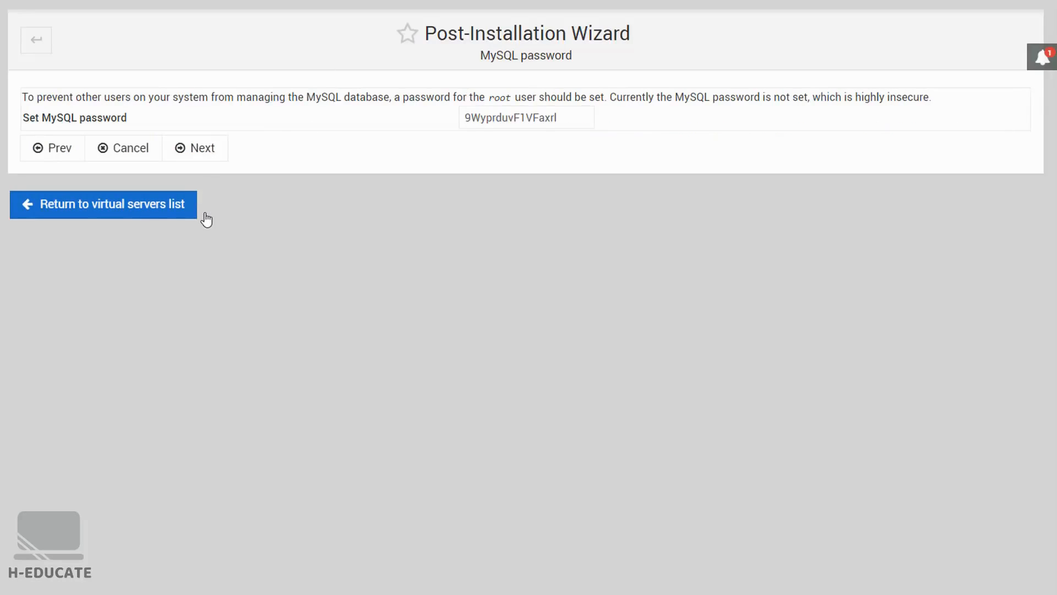
# - Copy the suggested MySQL password into a new Notepad document and label it "MySql pass:"
pyautogui.click(573, 113)
pyautogui.moveTo(574, 113); pyautogui.dragTo(444, 127)
pyautogui.hotkey('ctrl', 'c')
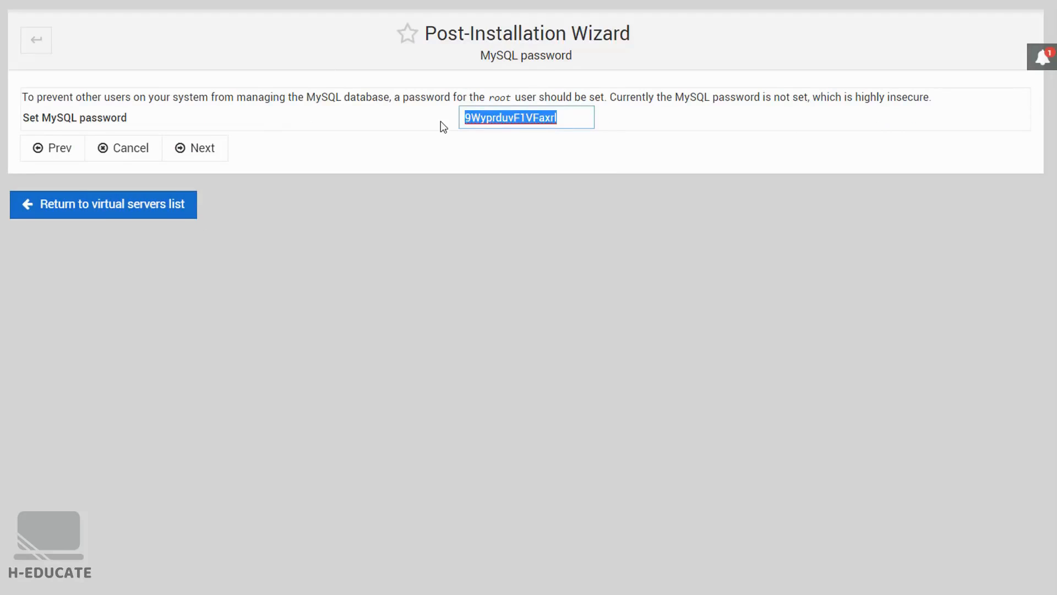
pyautogui.press('super')
pyautogui.write('note')
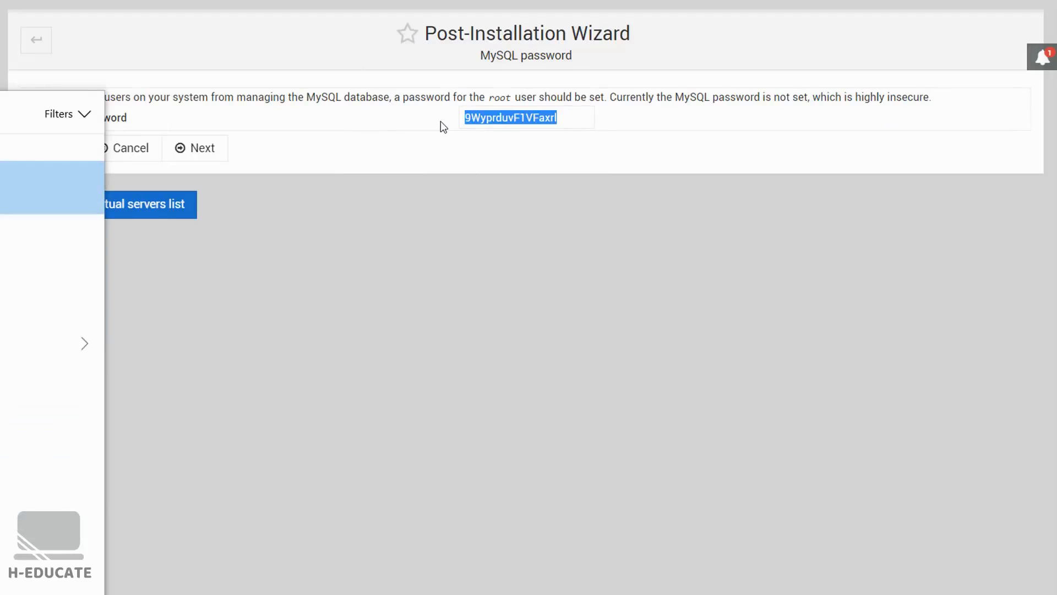
pyautogui.click(6, 188)
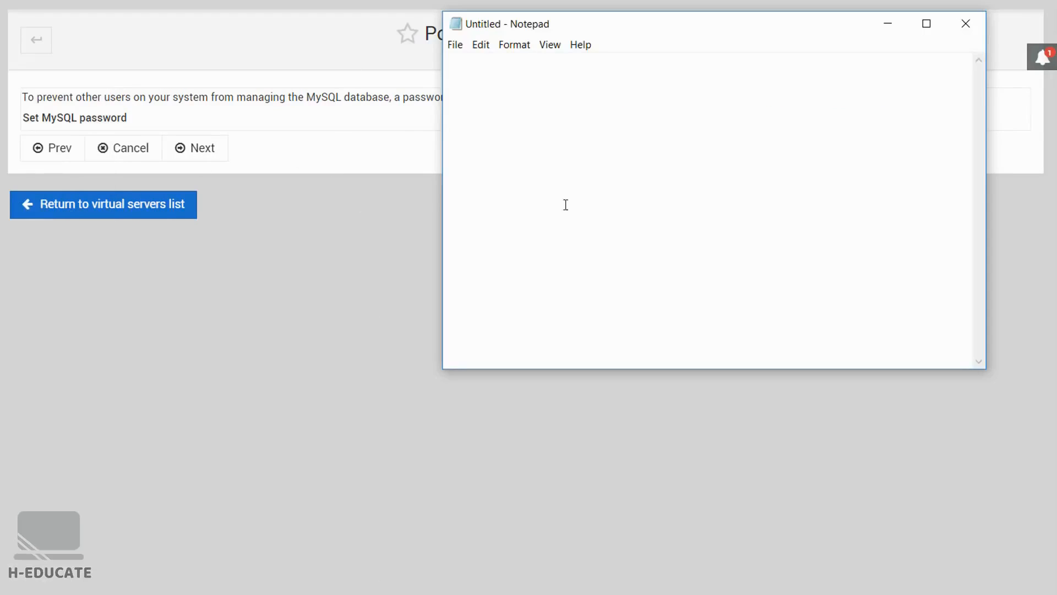
pyautogui.hotkey('ctrl', 'v')
pyautogui.click(446, 69)
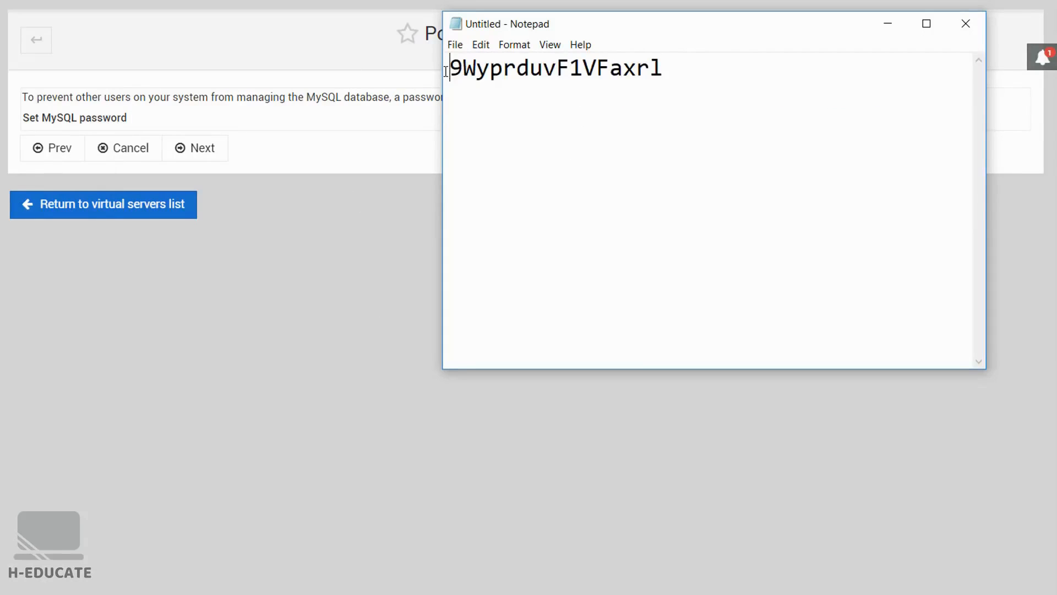
pyautogui.write('MySql pass:')
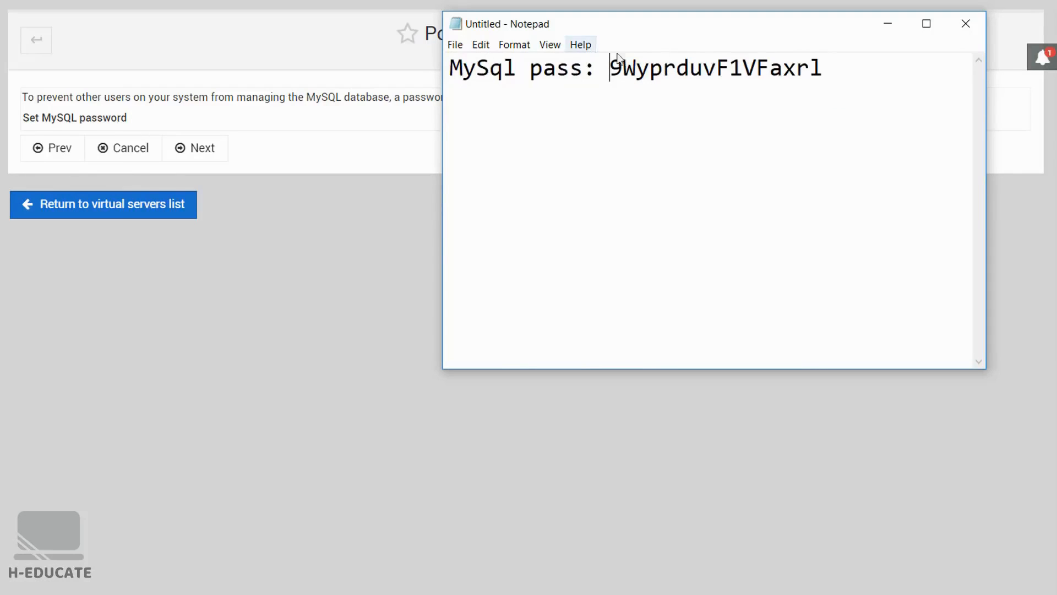
# - Save the note to the Desktop as a text document named Pass
pyautogui.hotkey('ctrl', 's')
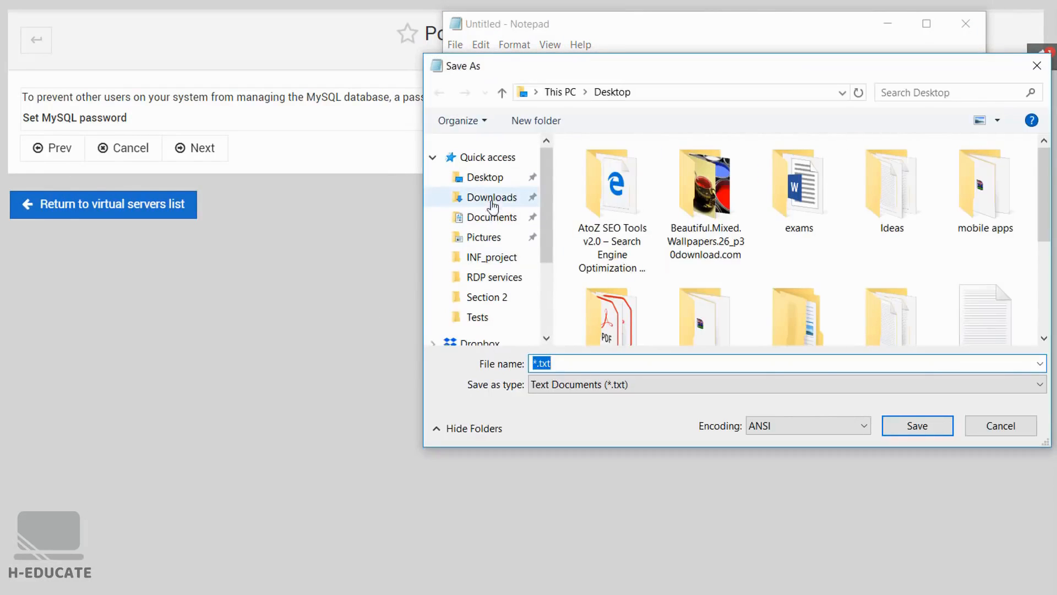
pyautogui.click(485, 177)
pyautogui.click(782, 362)
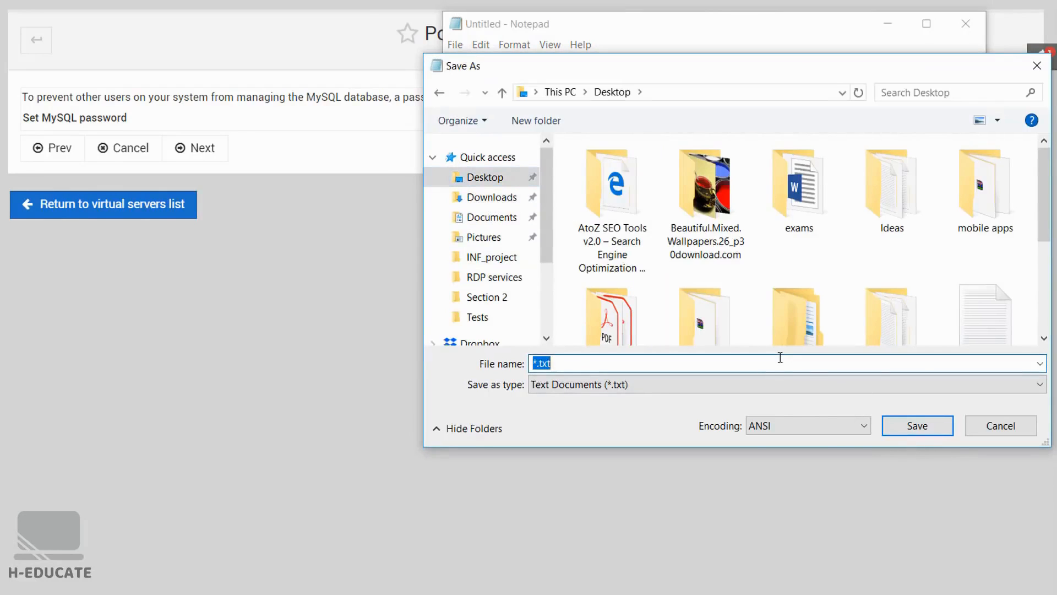
pyautogui.write('Pass')
pyautogui.press('Return')
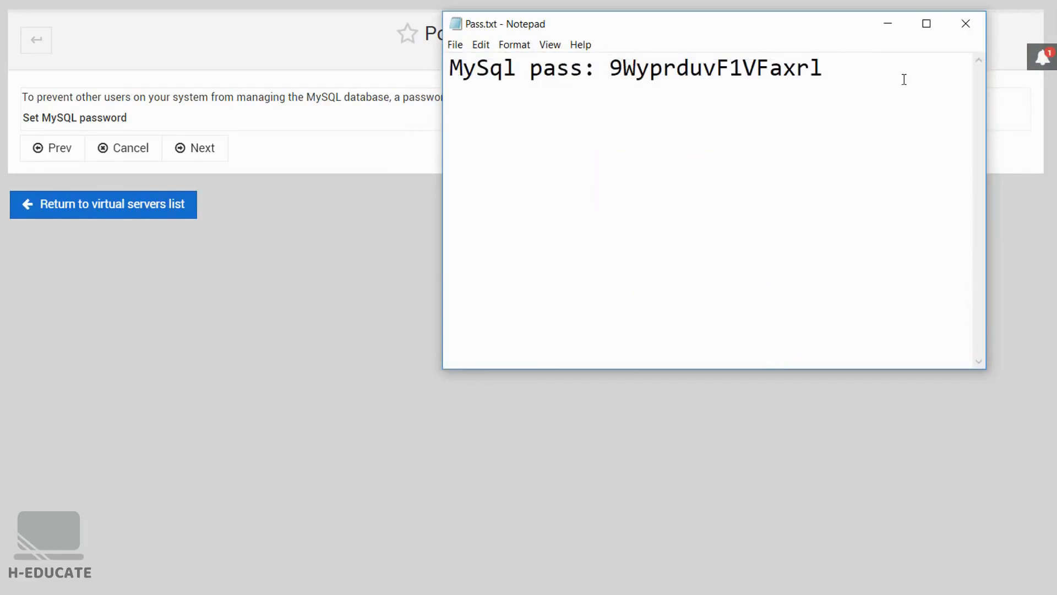
# - Continue with the suggested MySQL password and choose the Medium system (512M) size for the MariaDB/MySQL configuration
pyautogui.click(896, 28)
pyautogui.click(190, 151)
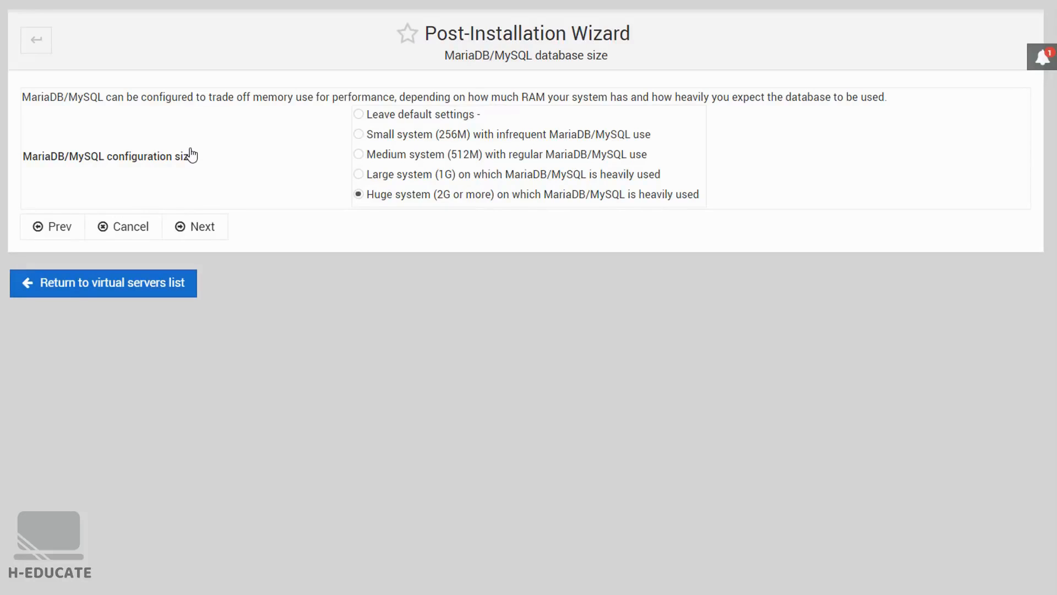
pyautogui.click(358, 193)
pyautogui.click(358, 154)
pyautogui.click(195, 232)
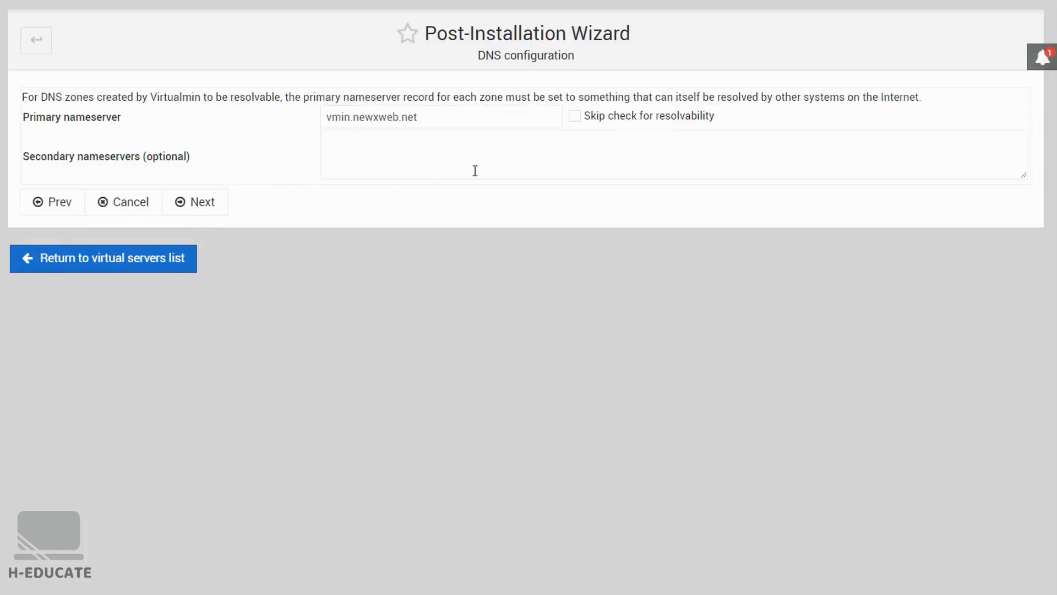
# - Keep vmin.newxweb.net as primary nameserver, skip its check for resolvability, and continue the wizard
pyautogui.click(213, 214)
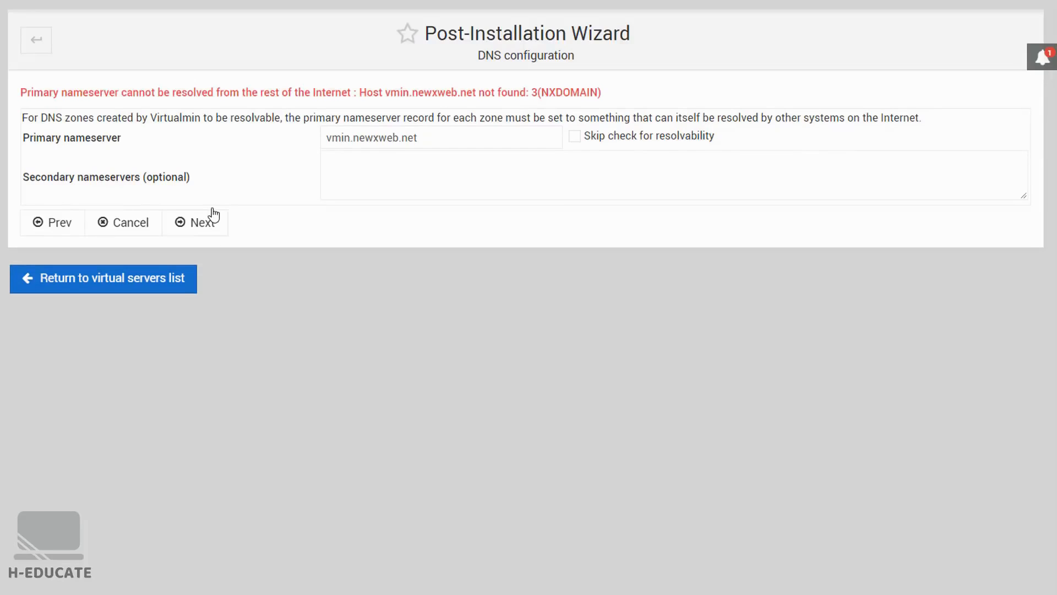
pyautogui.click(627, 139)
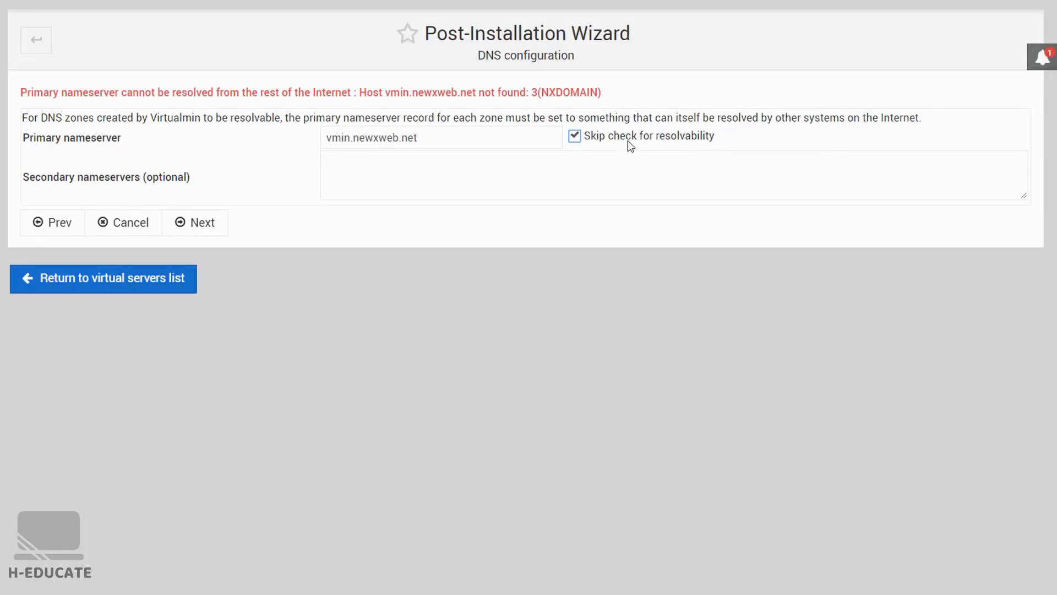
pyautogui.click(218, 226)
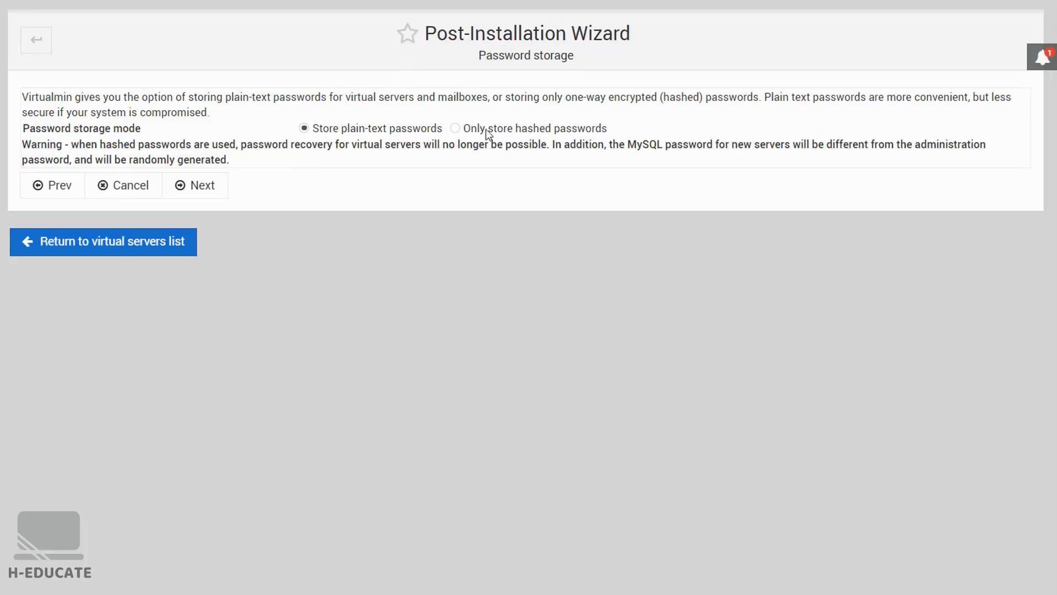
# - Set the password storage mode to store only hashed passwords and finish the Post-Installation Wizard
pyautogui.click(456, 129)
pyautogui.click(202, 187)
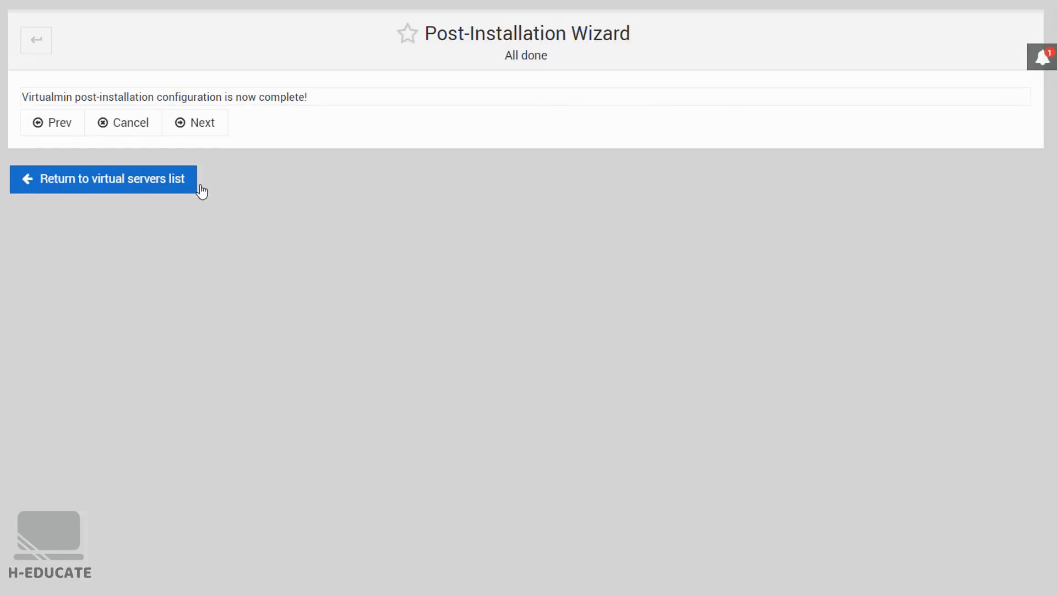
pyautogui.click(202, 123)
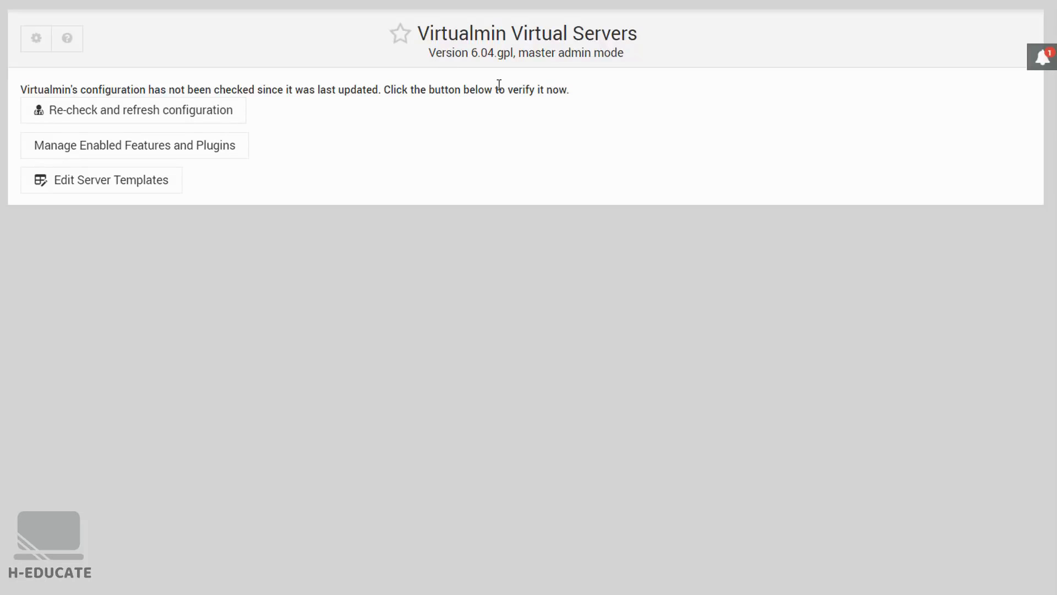
# - Re-check and refresh the Virtualmin configuration
pyautogui.click(55, 108)
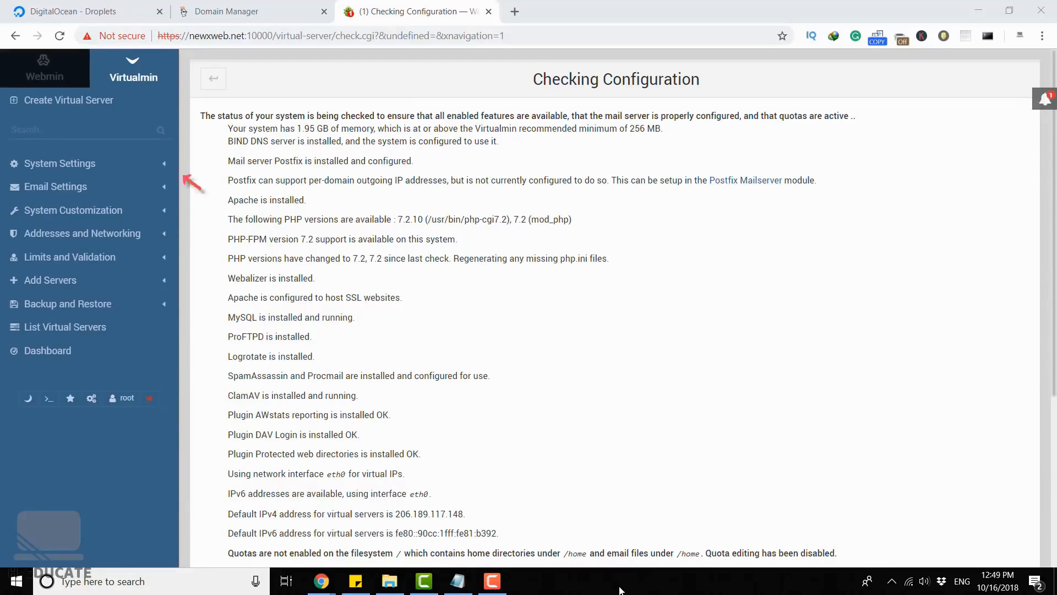
# - Start a new virtual server and set its domain name to newxweb.net, copied from the page address
pyautogui.click(69, 106)
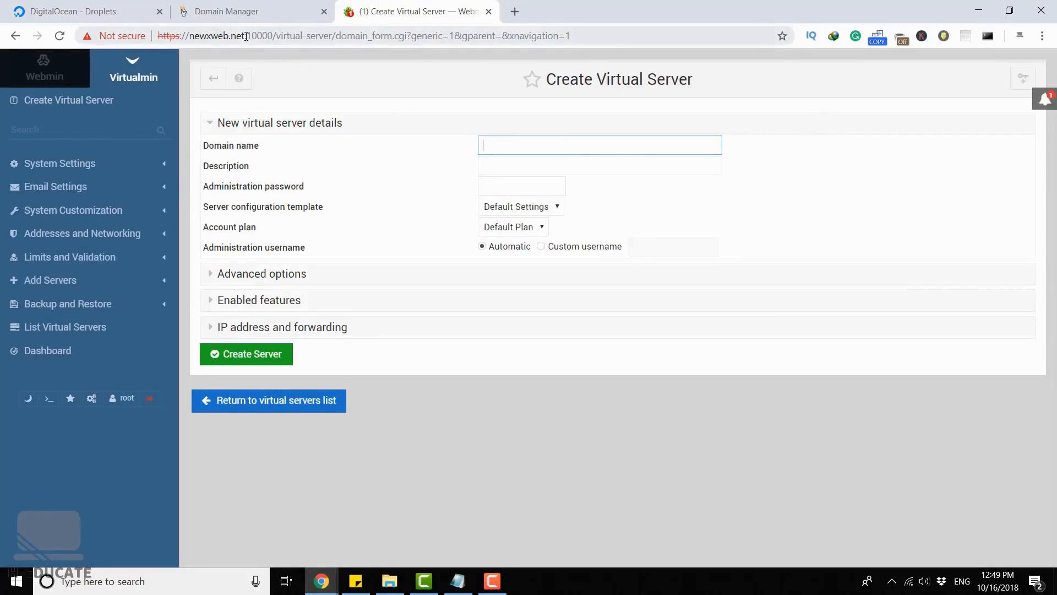
pyautogui.moveTo(245, 36); pyautogui.dragTo(189, 36)
pyautogui.hotkey('ctrl', 'c')
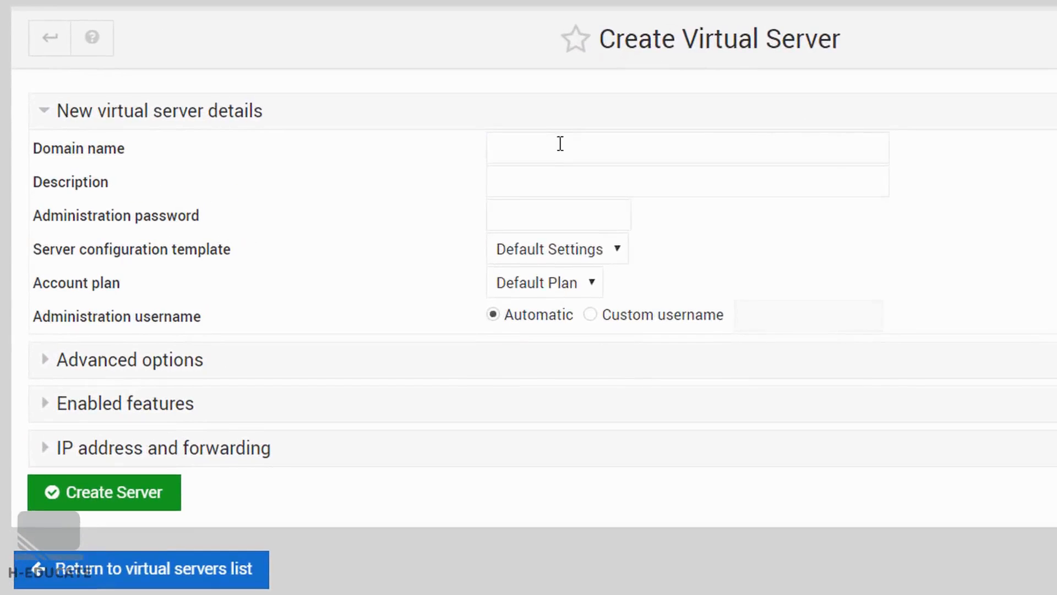
pyautogui.click(550, 147)
pyautogui.hotkey('ctrl', 'v')
pyautogui.click(700, 182)
pyautogui.click(913, 166)
# - Enter the new server's administration password and set a custom administration username of newxweb
pyautogui.click(550, 217)
pyautogui.write('password12345')
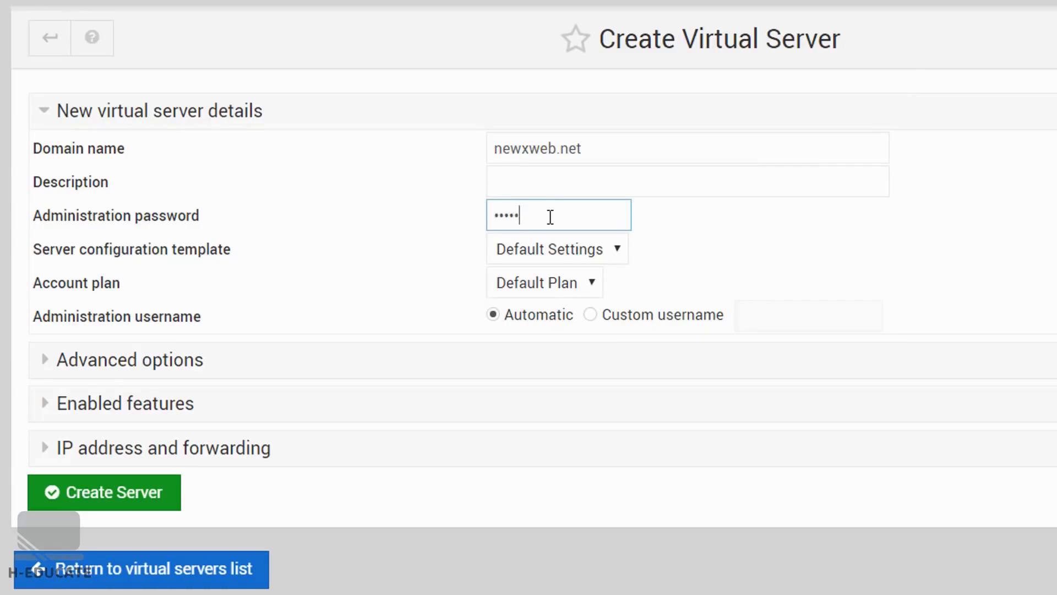
pyautogui.write('6')
pyautogui.click(754, 244)
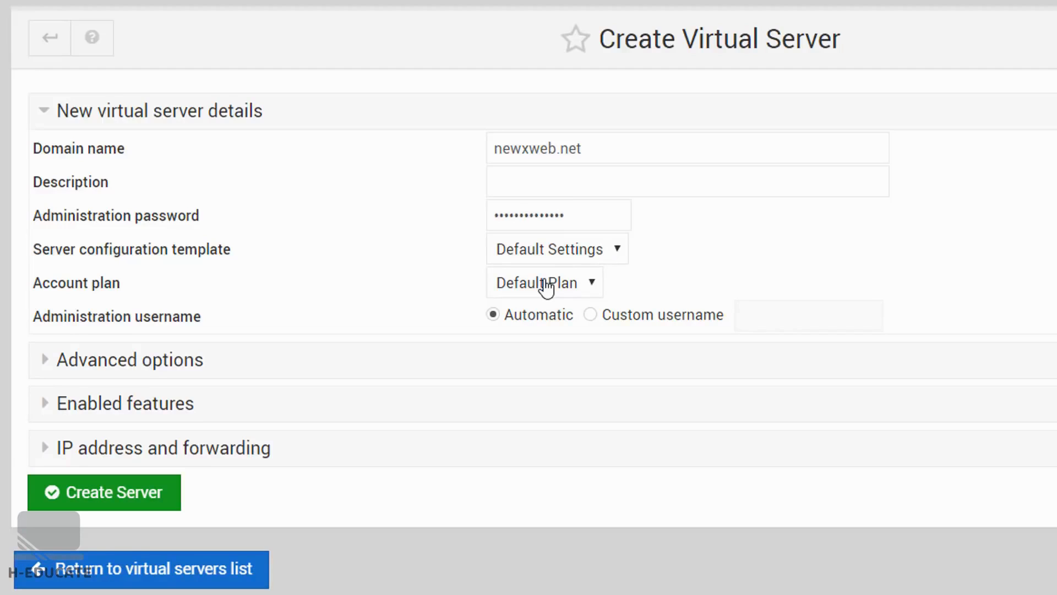
pyautogui.click(597, 318)
pyautogui.click(754, 316)
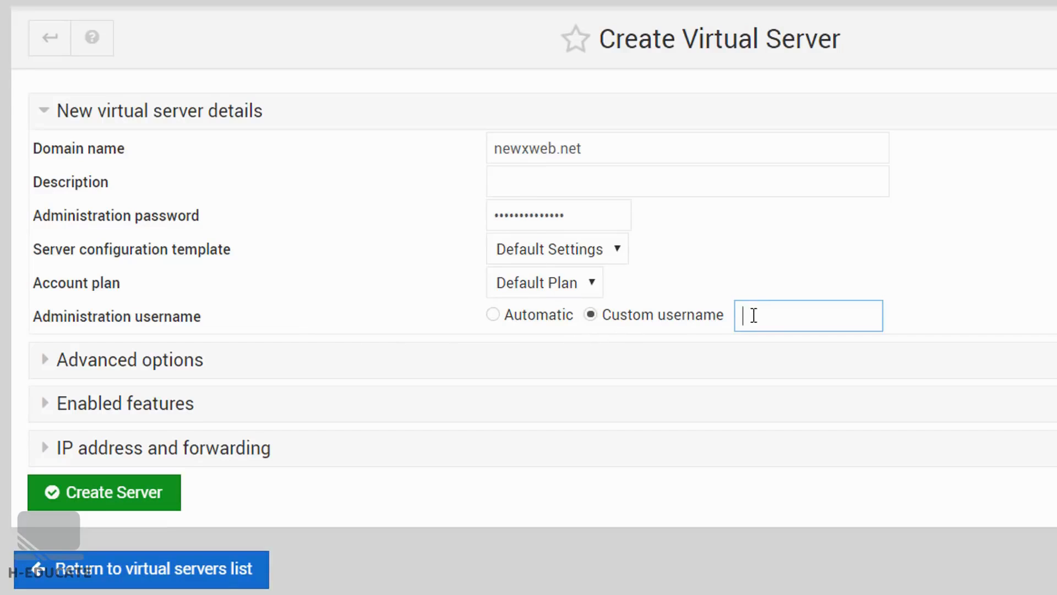
pyautogui.write('newxweb')
# - Review the advanced options and enabled features, keep their defaults, and create the virtual server
pyautogui.click(58, 362)
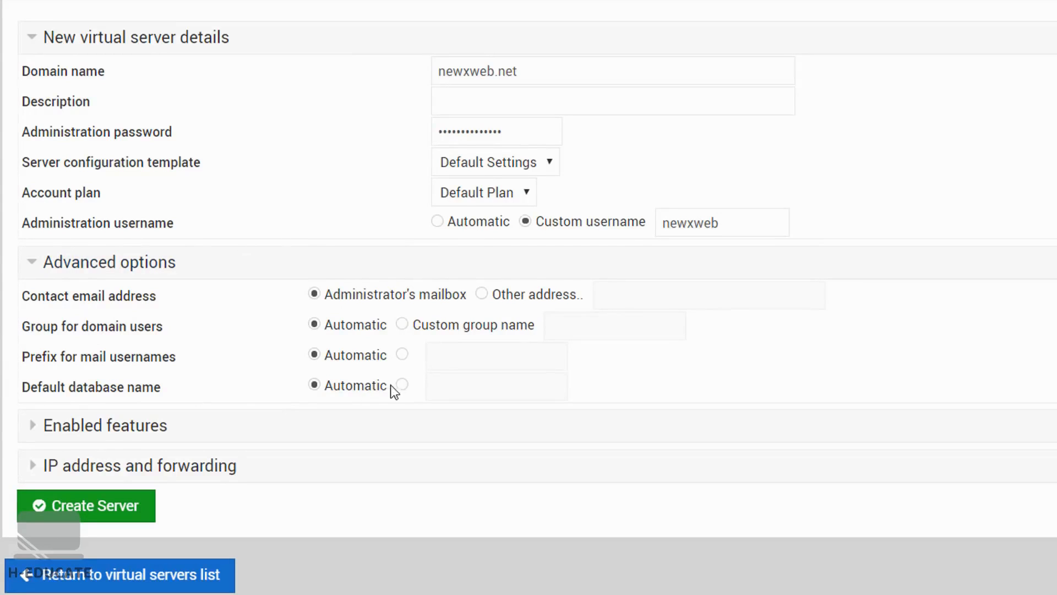
pyautogui.click(30, 259)
pyautogui.click(33, 307)
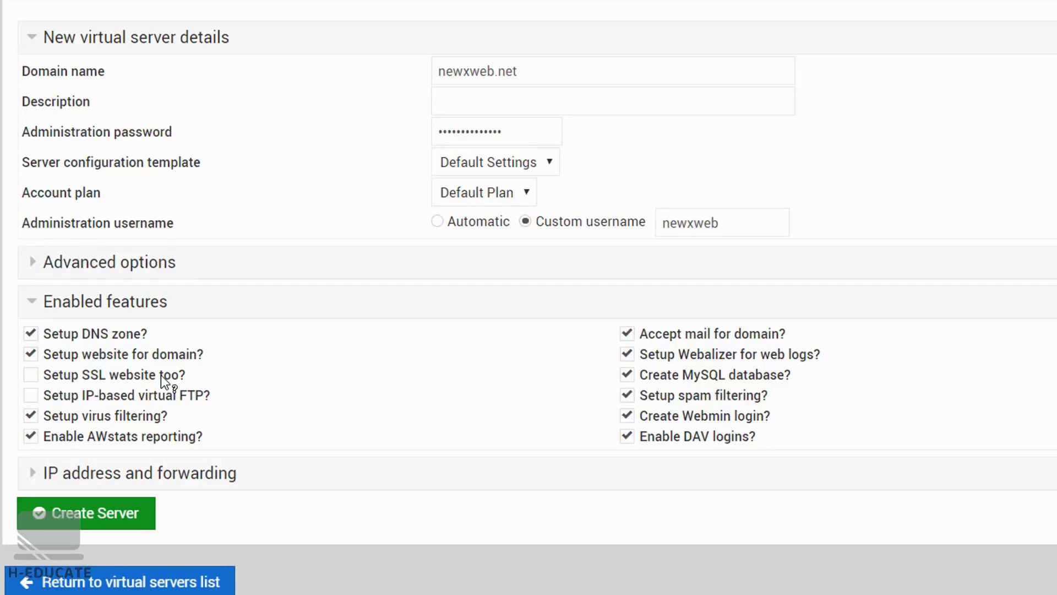
pyautogui.click(40, 302)
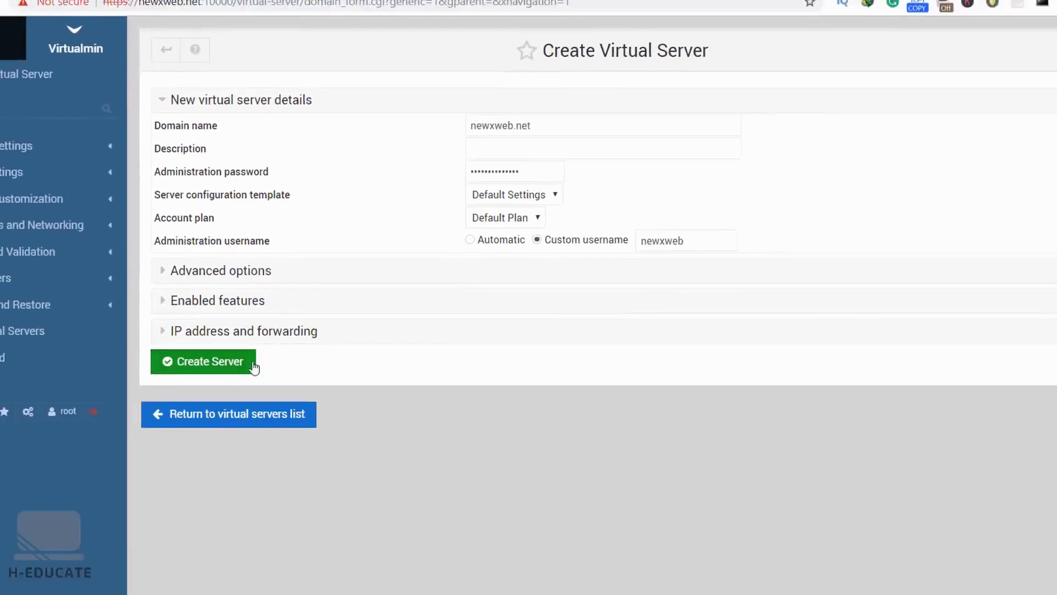
pyautogui.click(220, 362)
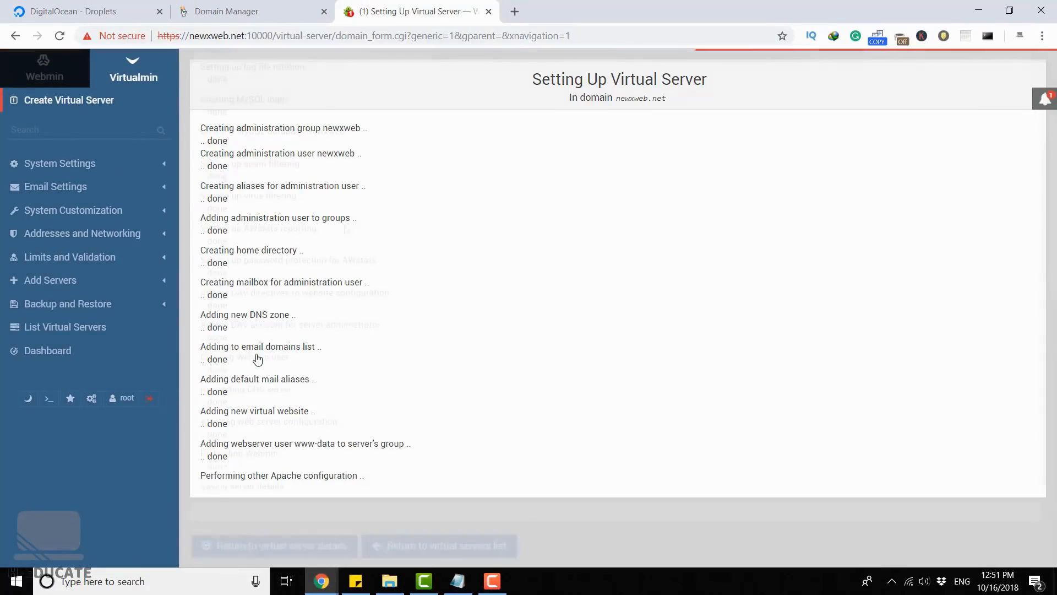
pyautogui.scroll(5, 482, 261)
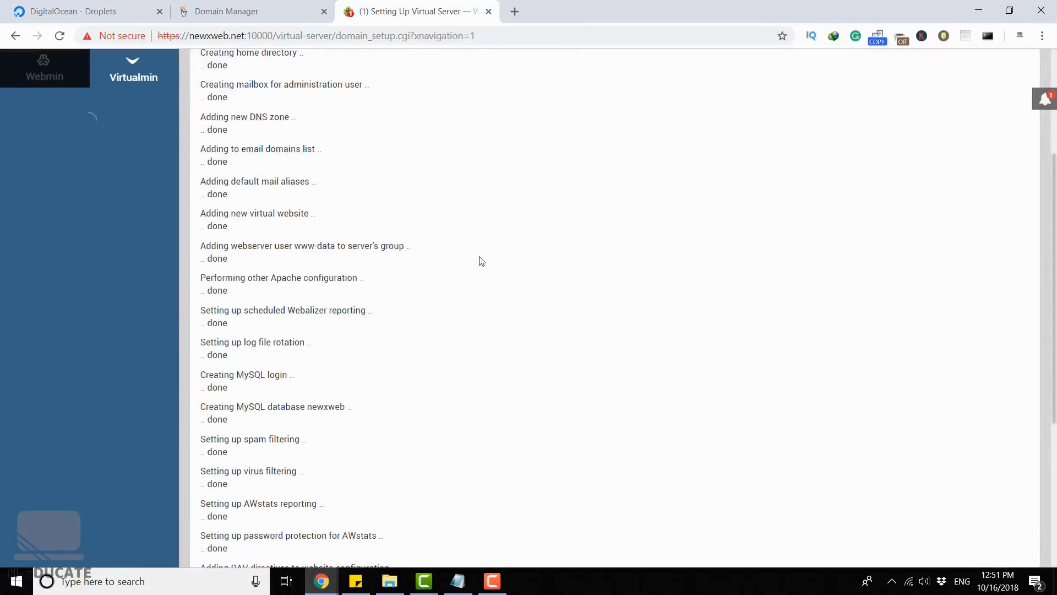
pyautogui.scroll(4, 482, 261)
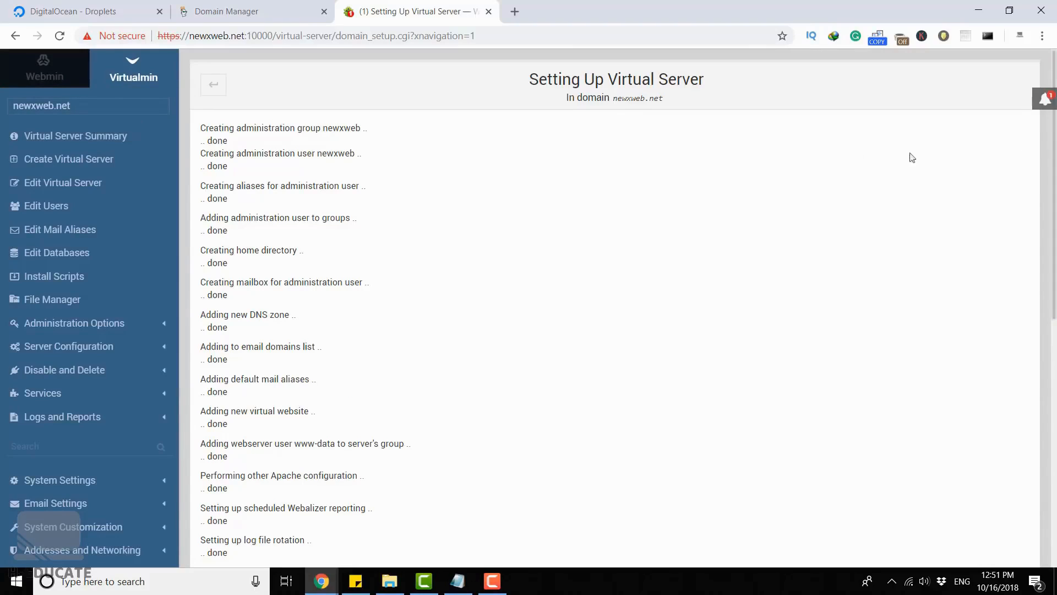
# - Start adding a user to the virtual server with the mailbox name support, and fill in the user's real name and password
pyautogui.click(36, 206)
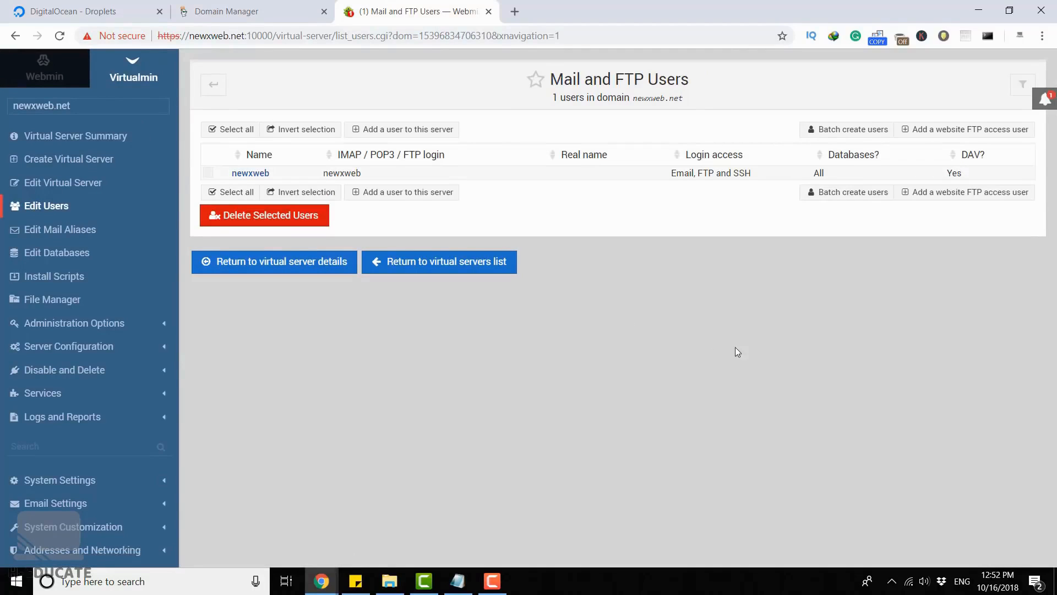
pyautogui.click(414, 131)
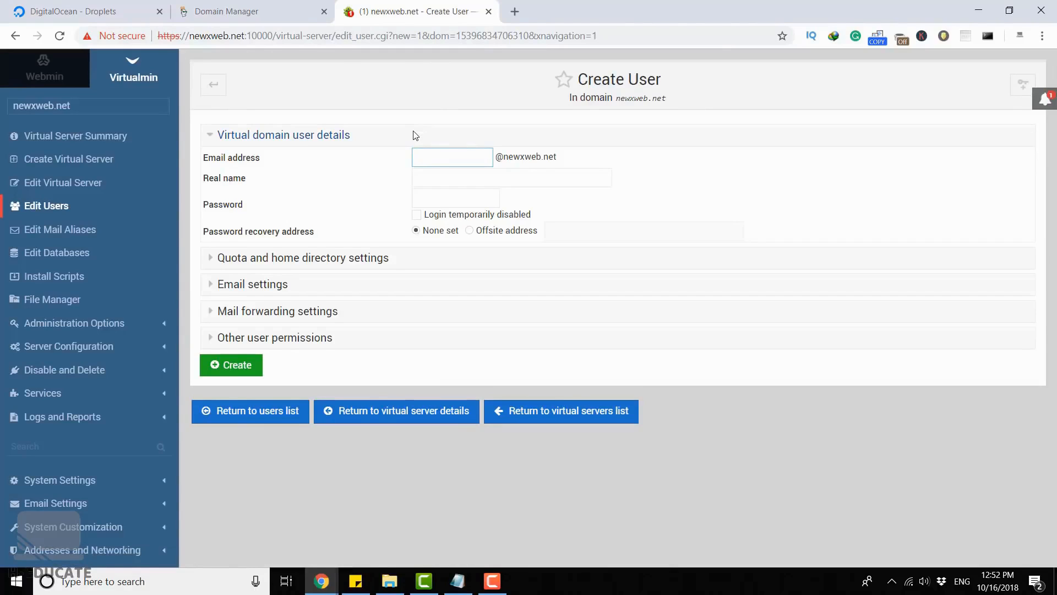
pyautogui.write('support')
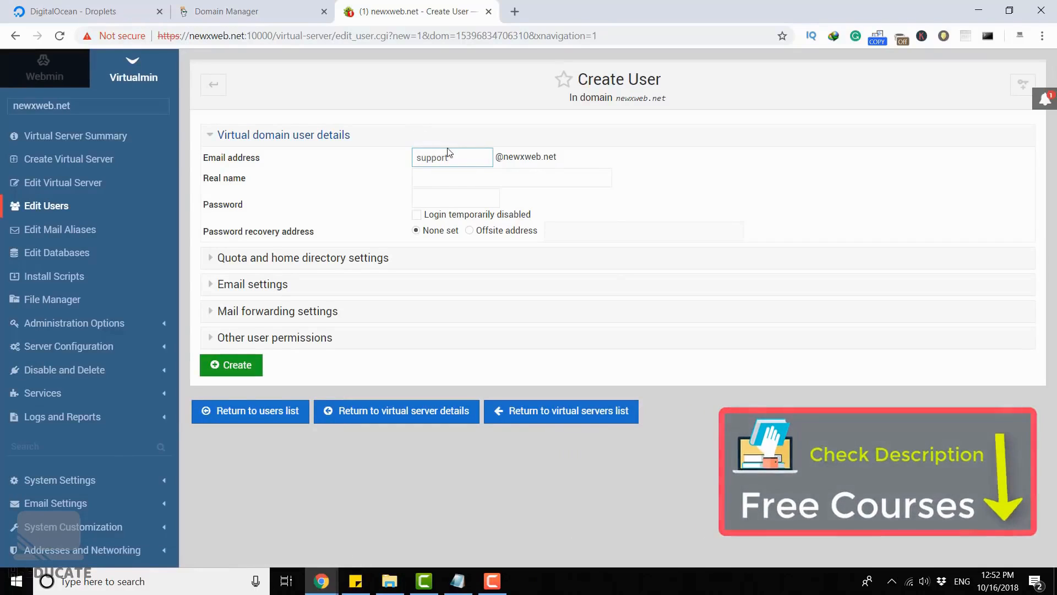
pyautogui.click(476, 177)
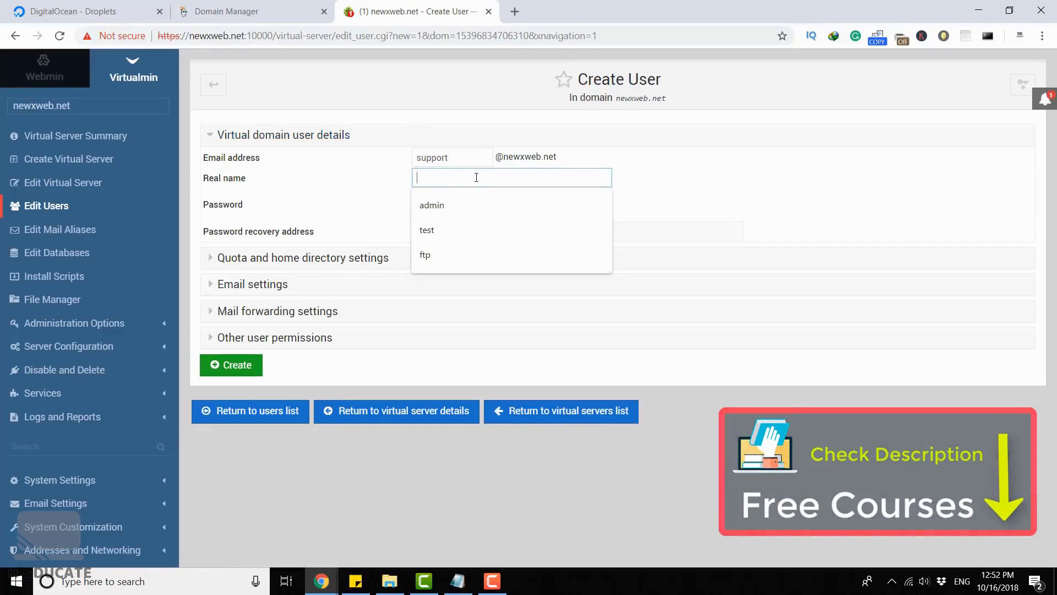
pyautogui.write('Hass')
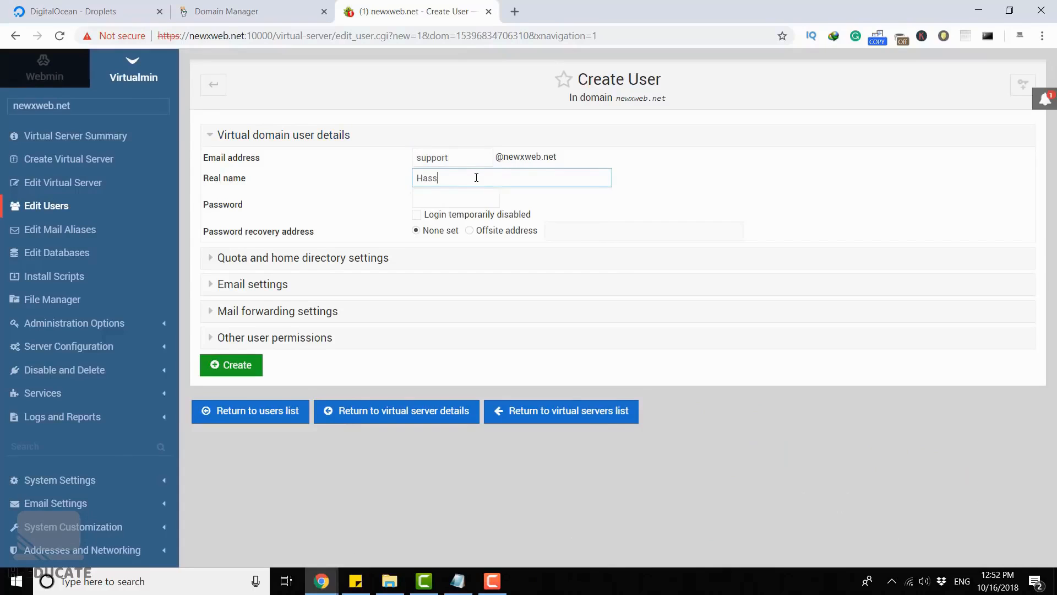
pyautogui.write('an')
pyautogui.press('Tab')
pyautogui.write('**********')
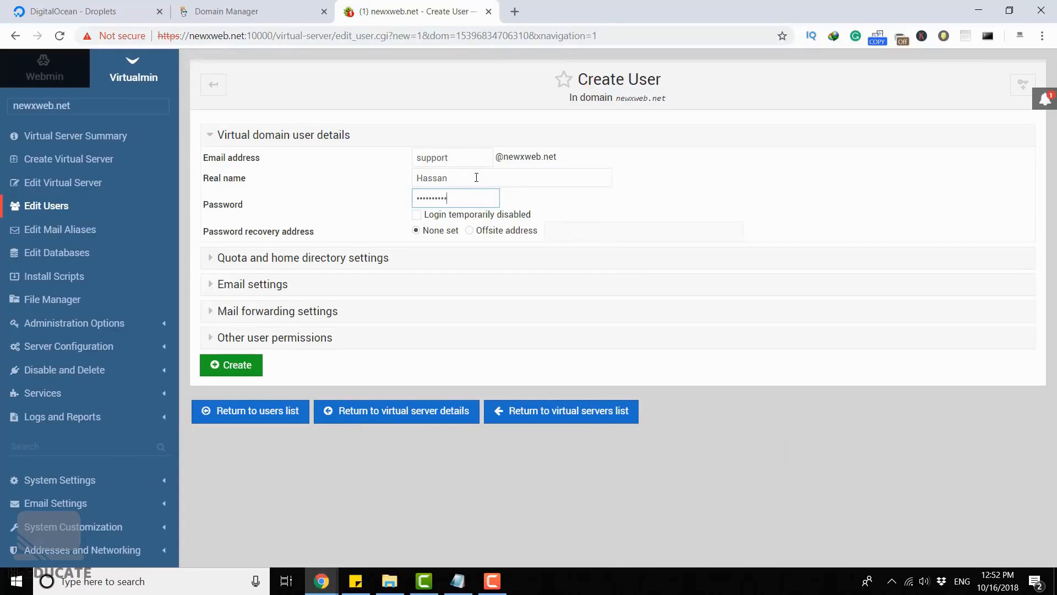
pyautogui.write('****')
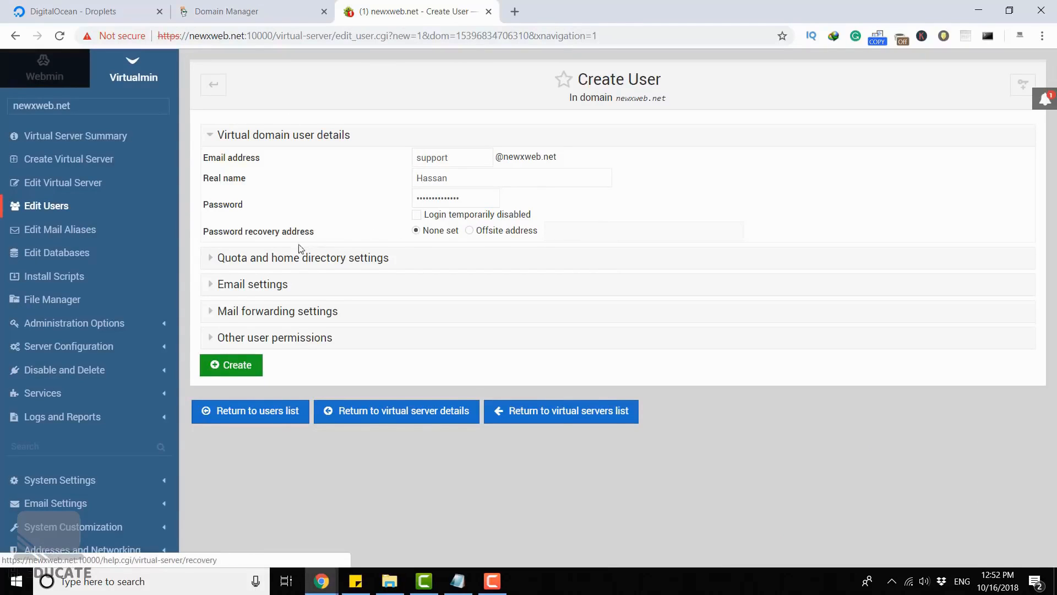
# - Examine the new user's quota and home directory settings and email settings, keeping the Automatic home directory
pyautogui.click(285, 257)
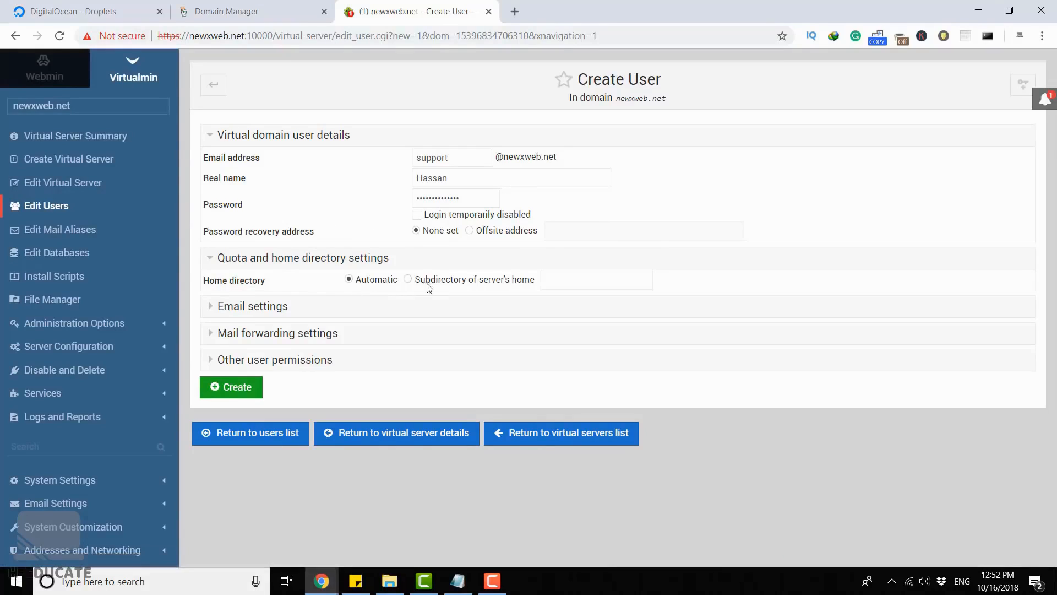
pyautogui.click(408, 280)
pyautogui.click(349, 280)
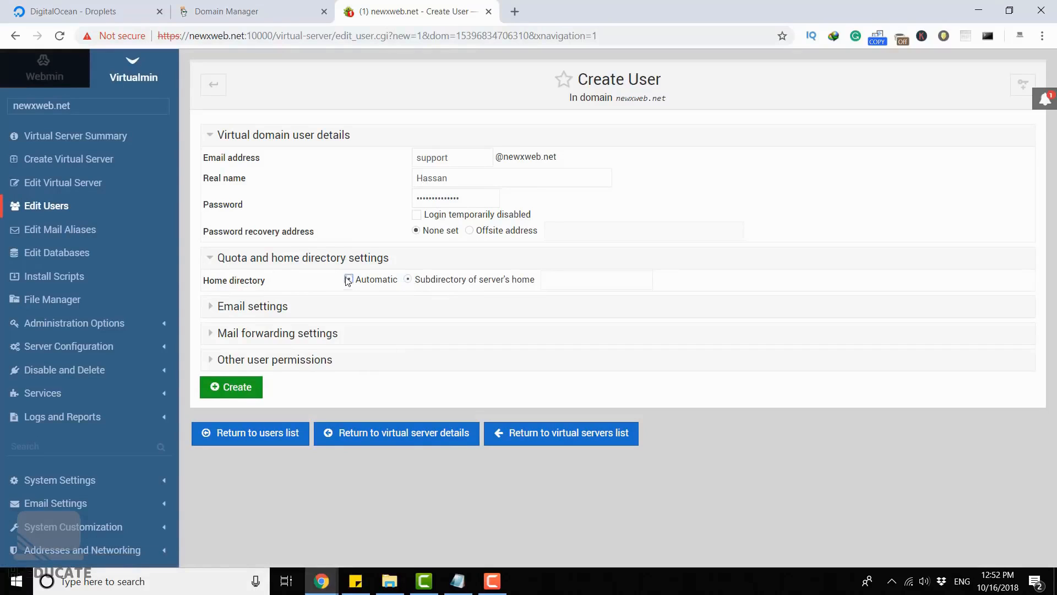
pyautogui.click(243, 259)
pyautogui.click(253, 281)
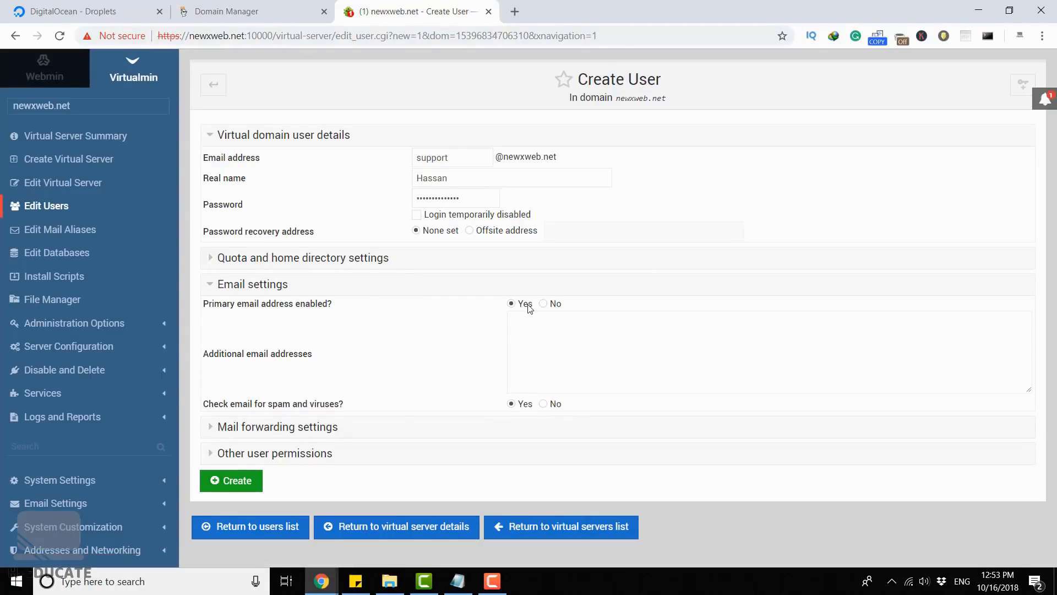
pyautogui.click(543, 320)
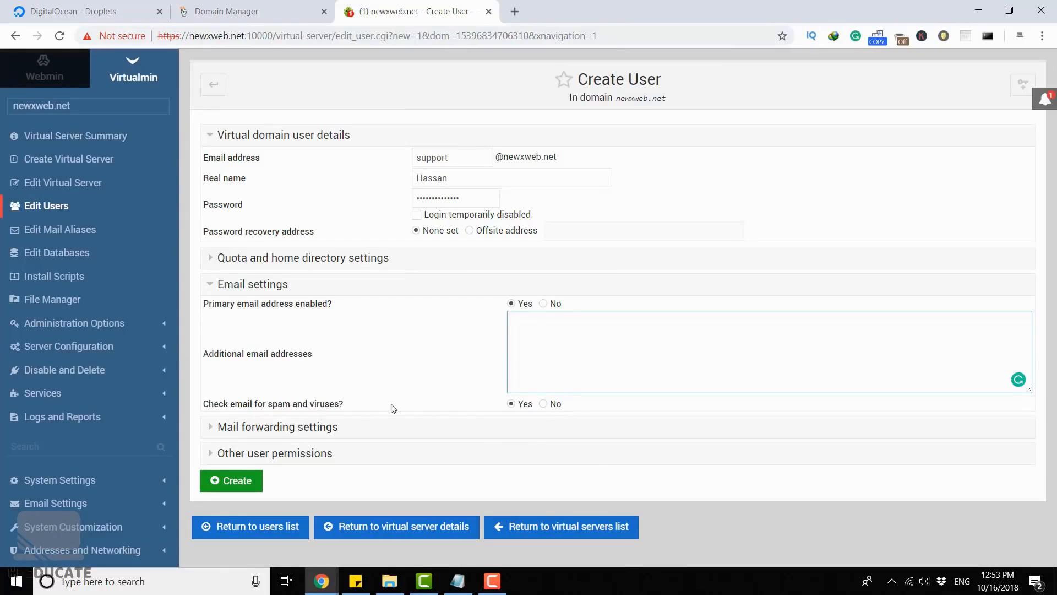
pyautogui.click(210, 284)
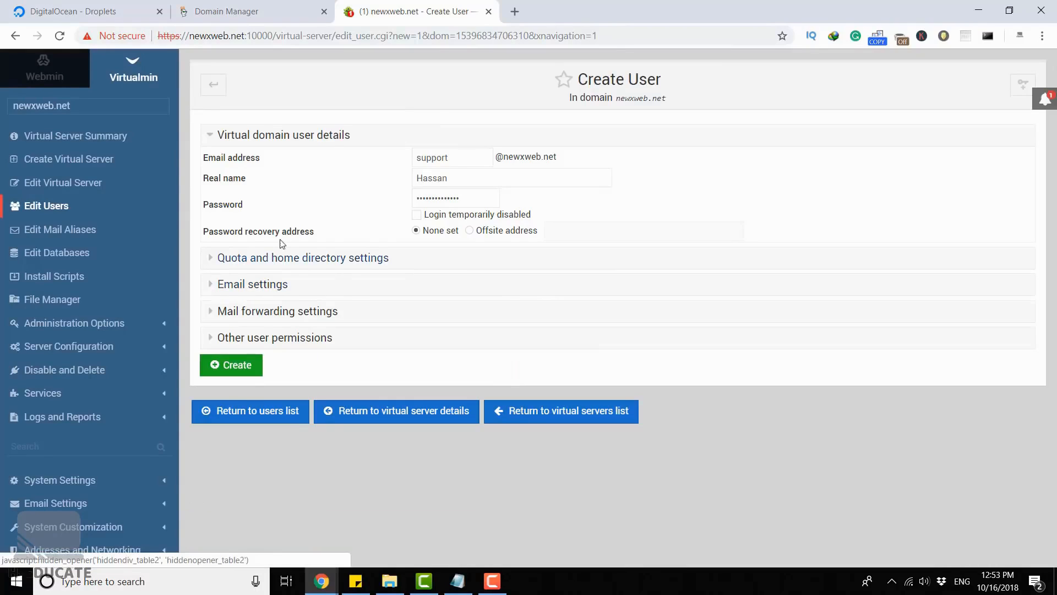
# - Examine the new user's mail forwarding settings and other user permissions without changing them
pyautogui.click(213, 312)
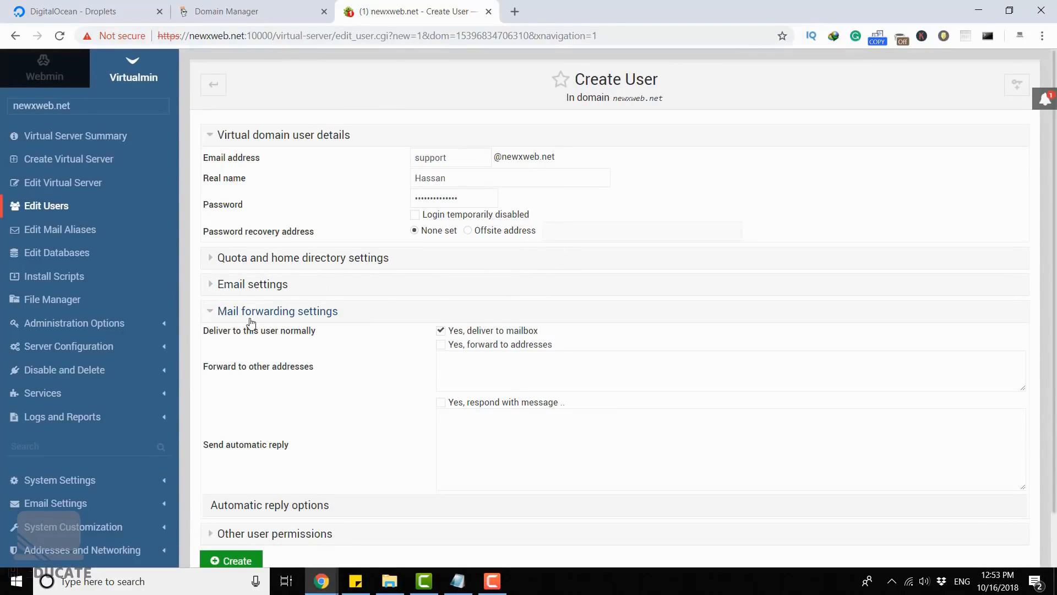
pyautogui.click(479, 368)
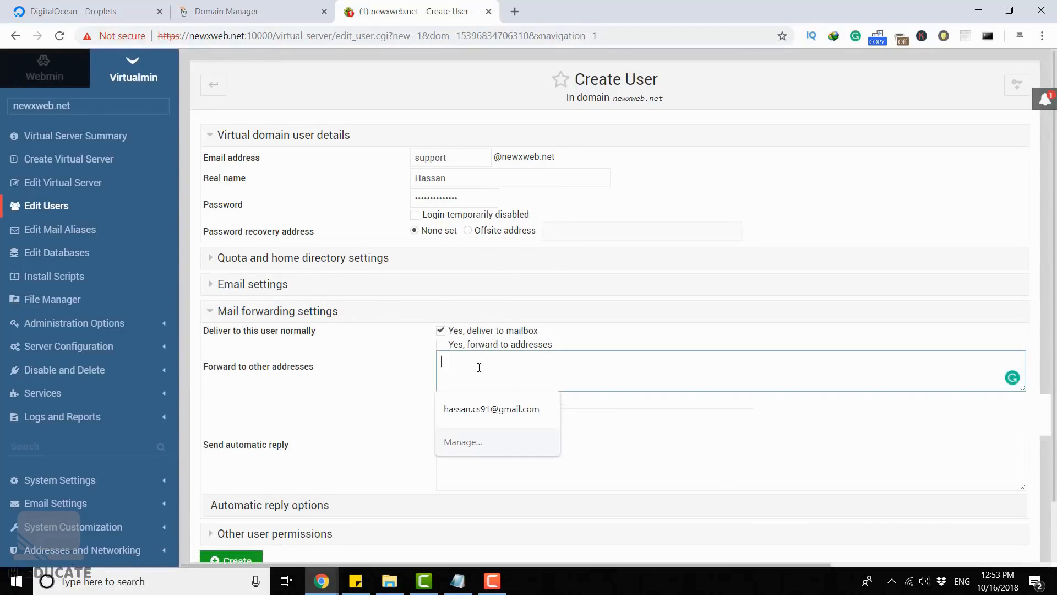
pyautogui.click(370, 370)
pyautogui.click(251, 318)
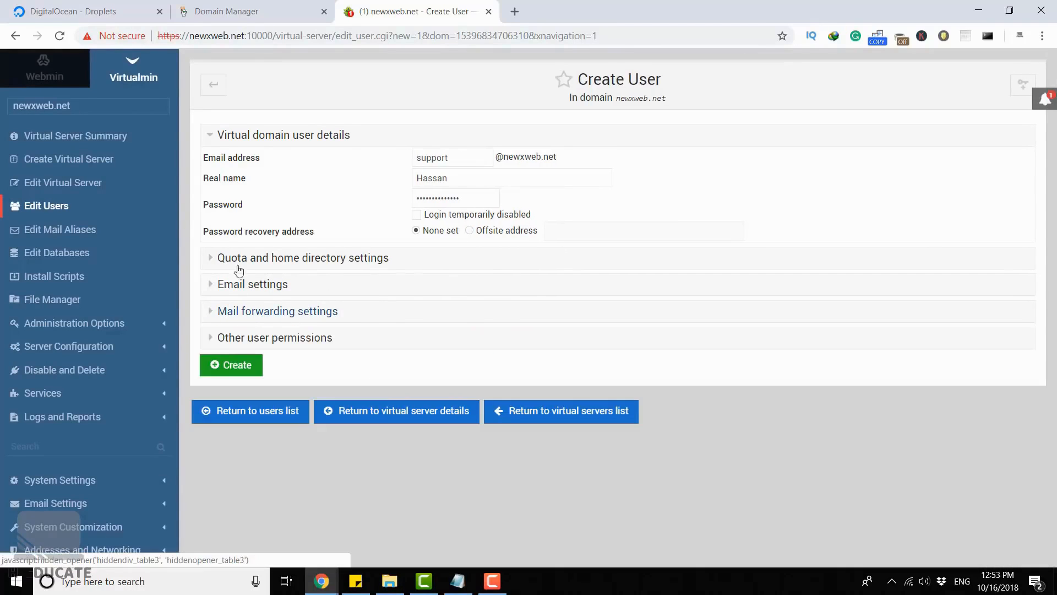
pyautogui.click(265, 338)
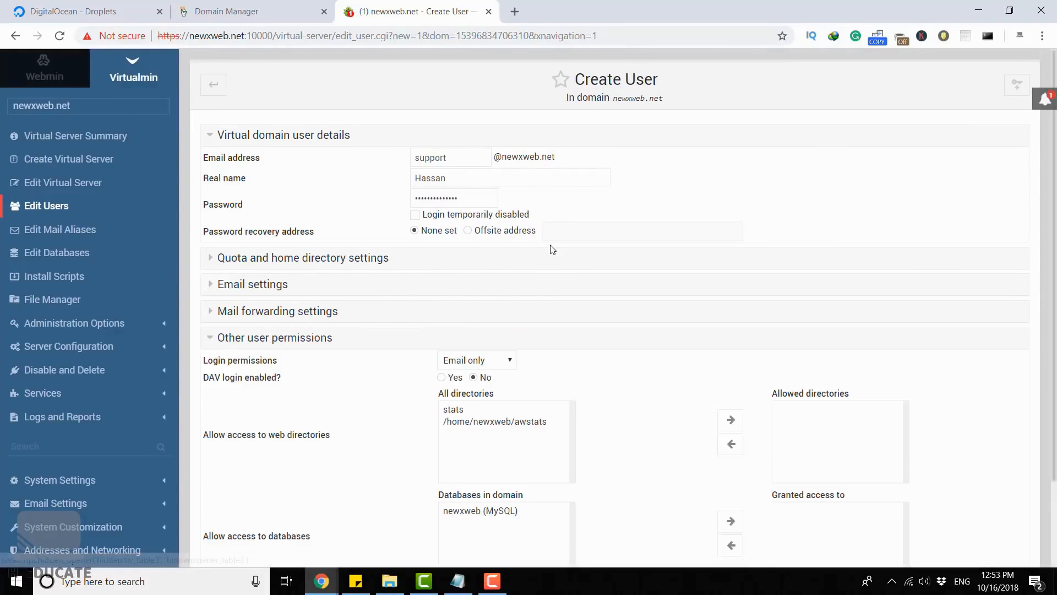
pyautogui.scroll(-2, 628, 264)
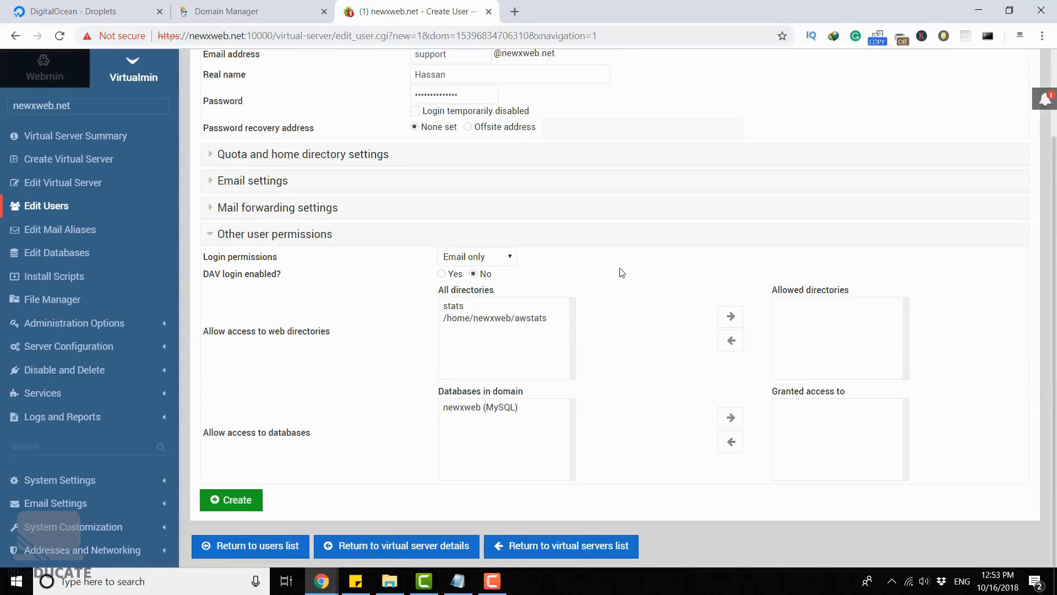
pyautogui.click(257, 241)
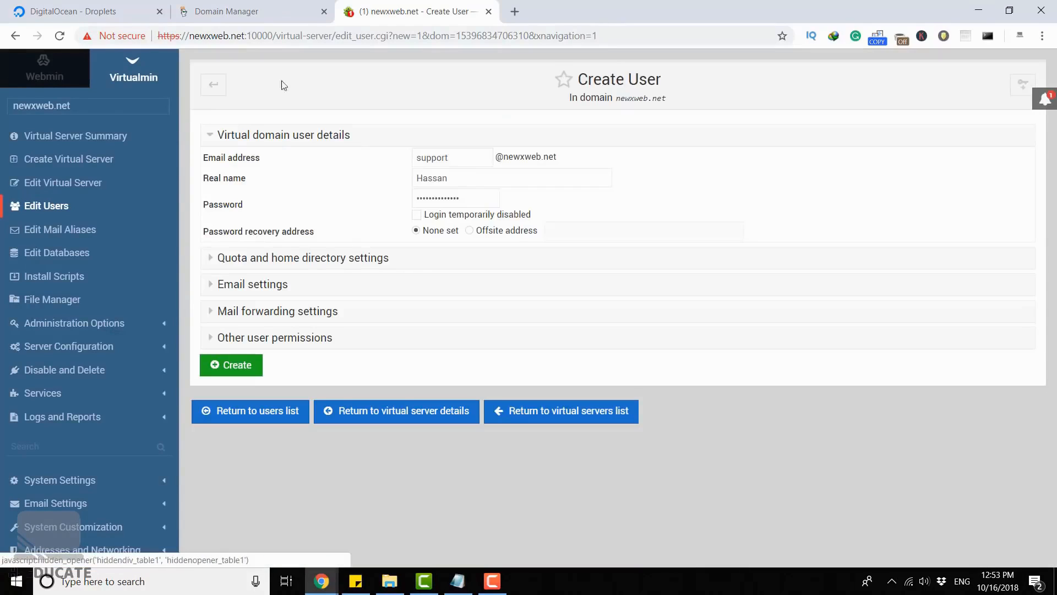
# - Create the support mail user with the details already filled in
pyautogui.click(245, 366)
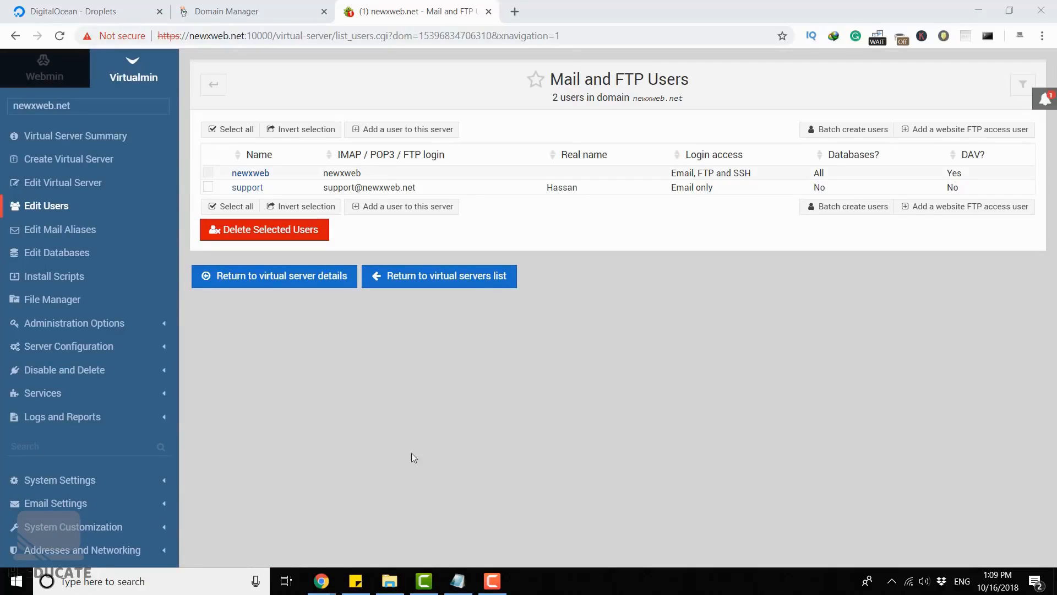
# - Install the RoundCube 1.3.7 script using the new MySQL database newxweb_roundcube and the sub-directory roundcube, and return to the virtual server details
pyautogui.click(46, 280)
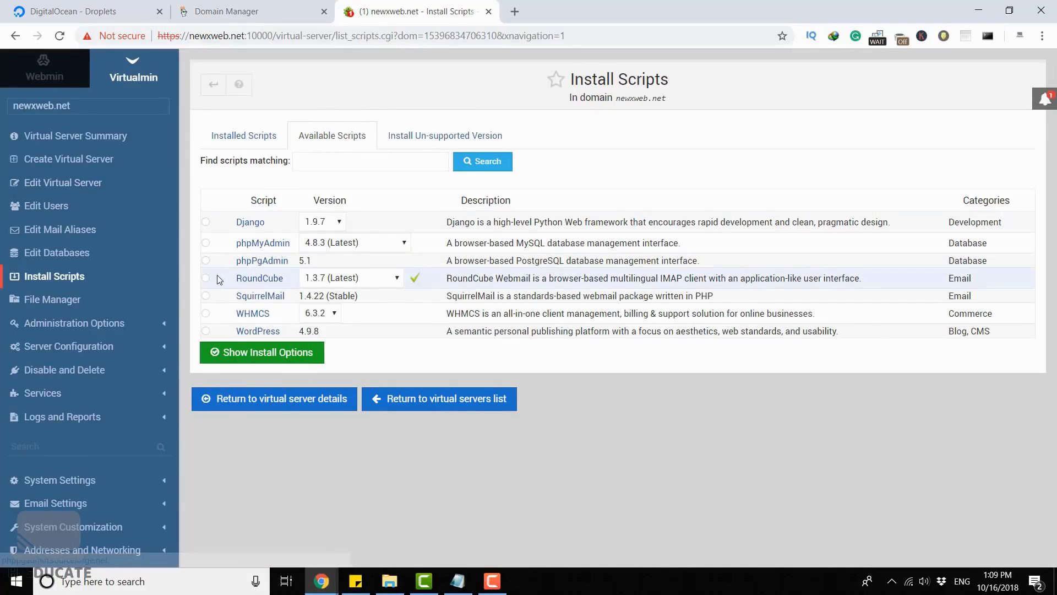
pyautogui.click(301, 280)
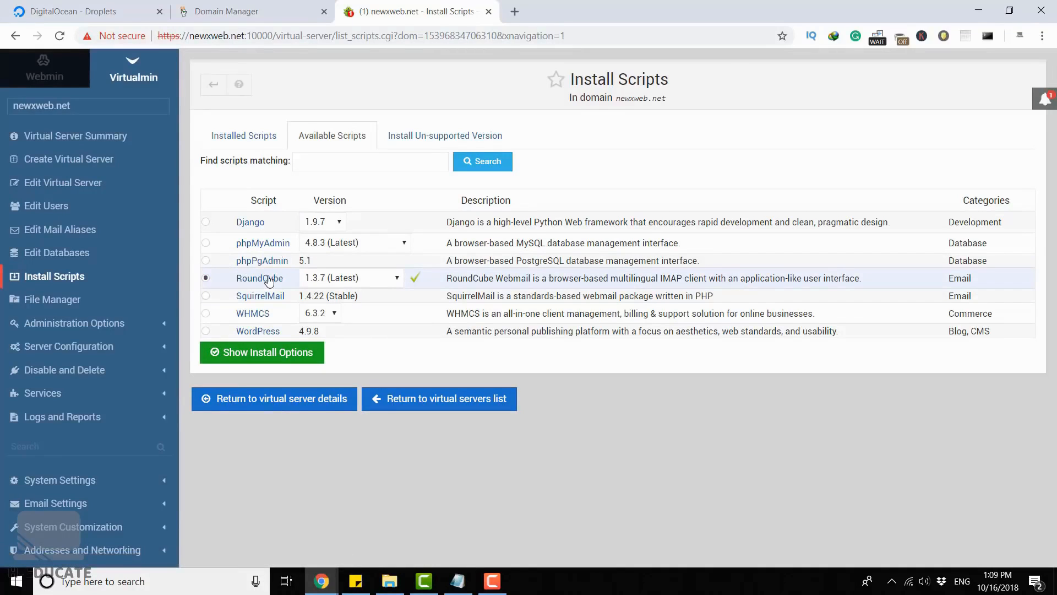
pyautogui.click(281, 354)
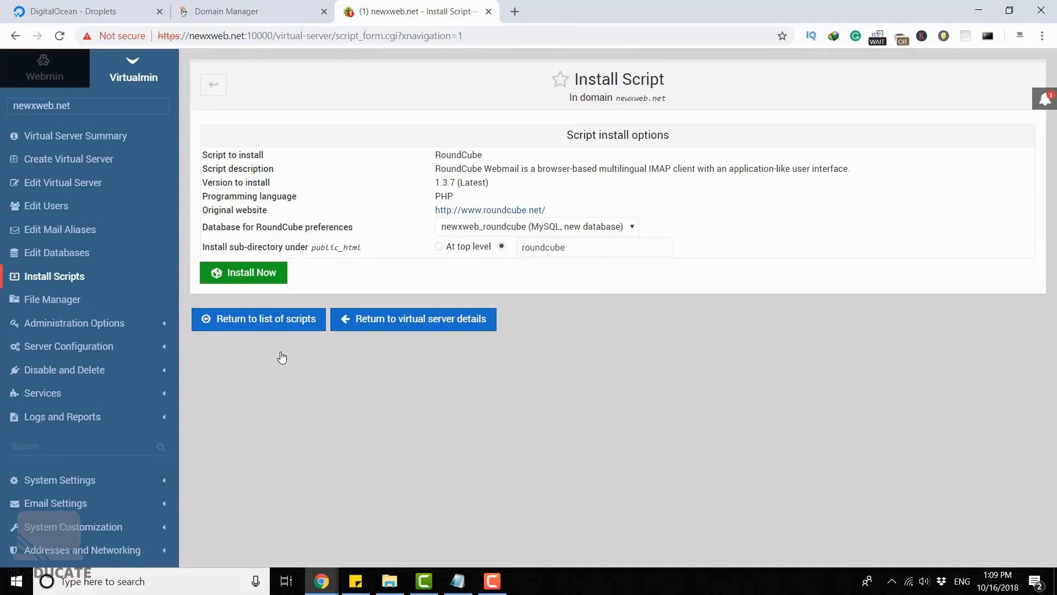
pyautogui.click(250, 274)
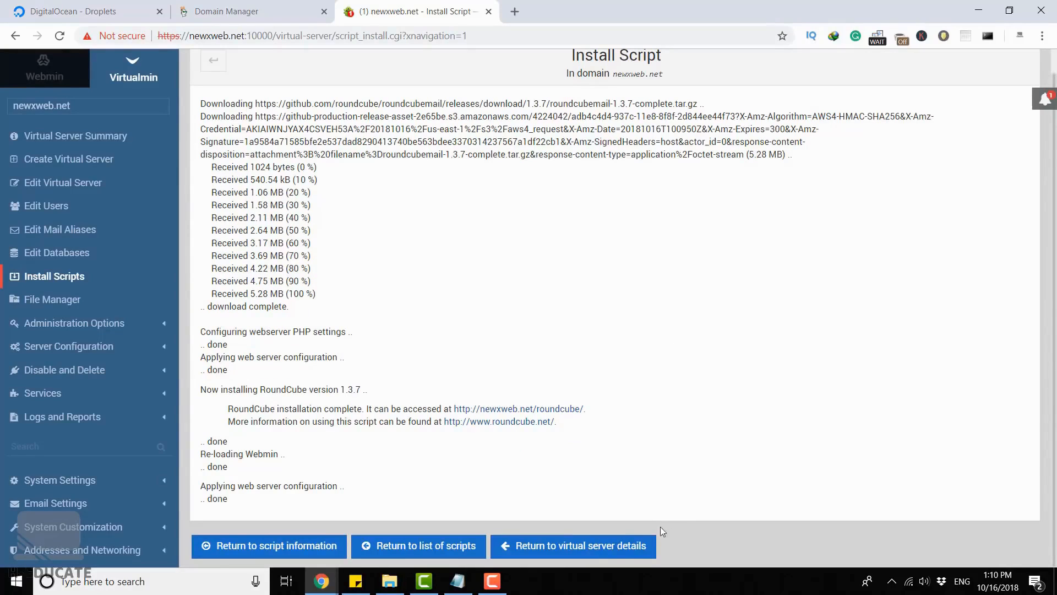
pyautogui.click(566, 545)
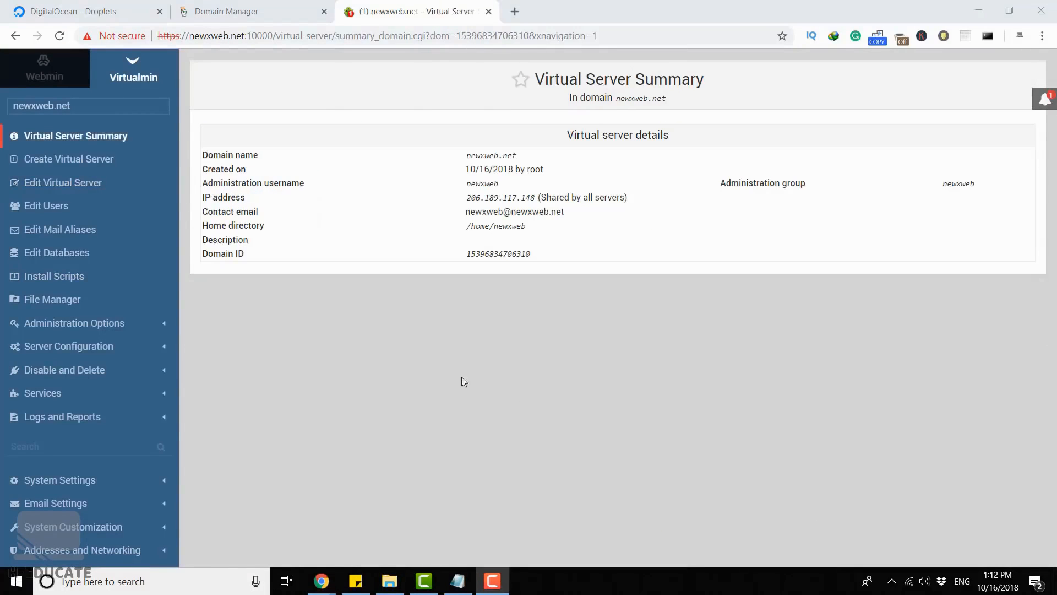
pyautogui.click(478, 368)
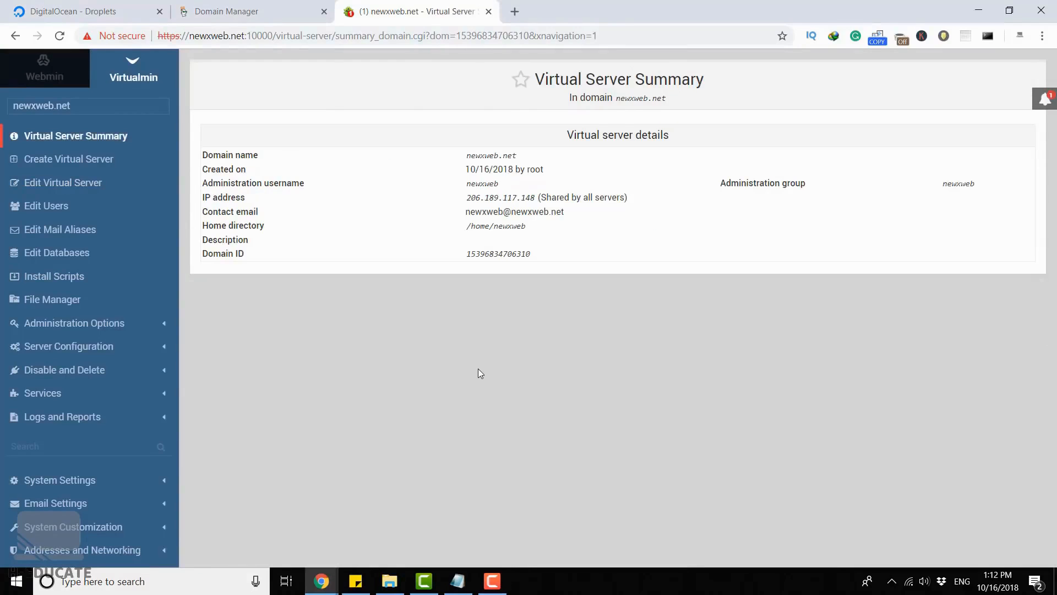
# - Look up the installed RoundCube script's URL in its details and open that address in a new browser tab
pyautogui.click(57, 278)
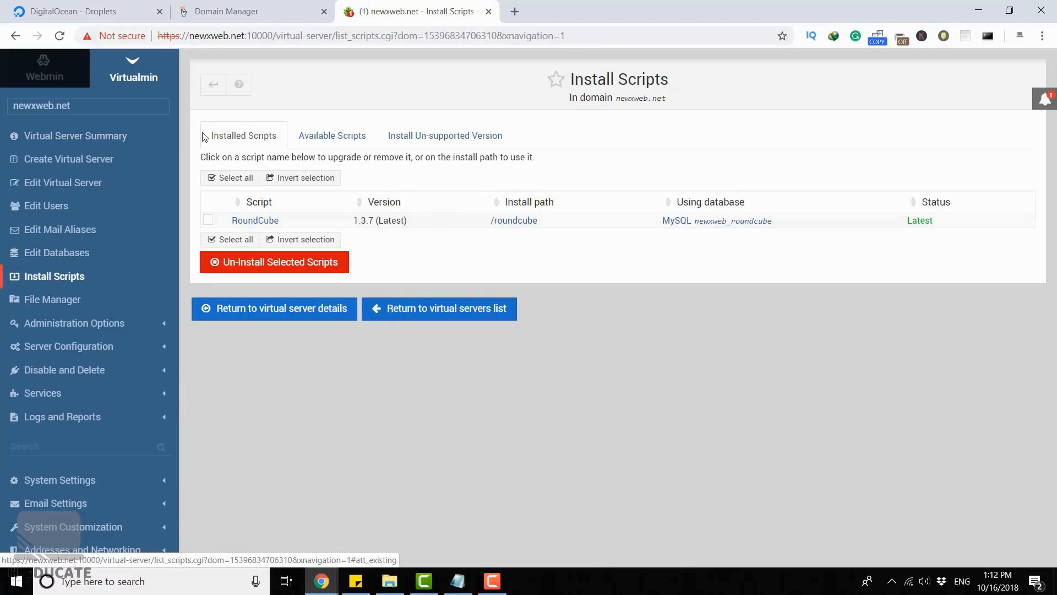
pyautogui.click(264, 220)
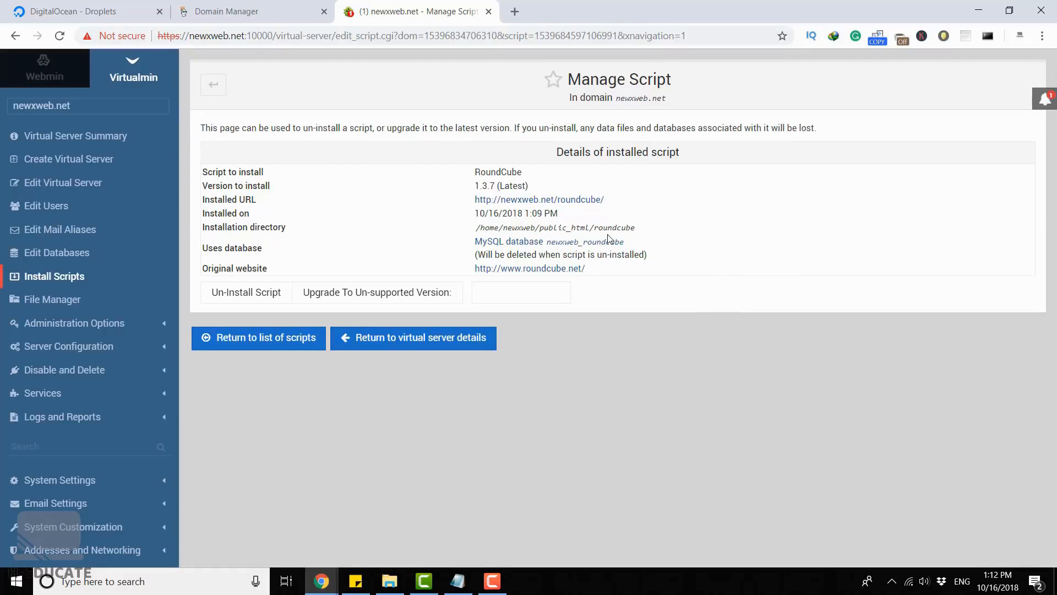
pyautogui.moveTo(605, 200); pyautogui.dragTo(462, 200)
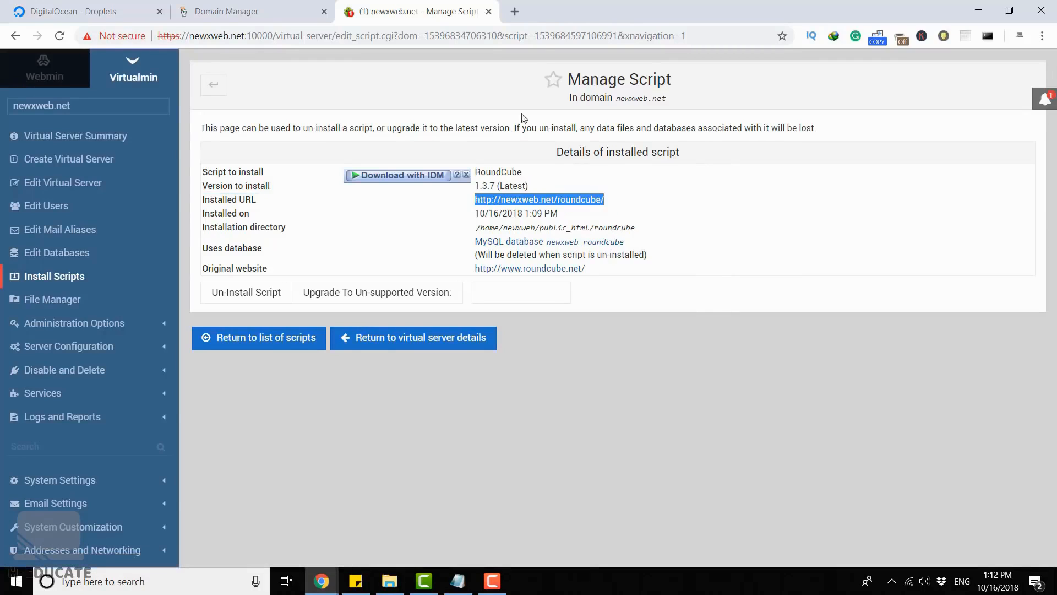
pyautogui.hotkey('ctrl', 'c')
pyautogui.click(515, 12)
pyautogui.hotkey('ctrl', 'v')
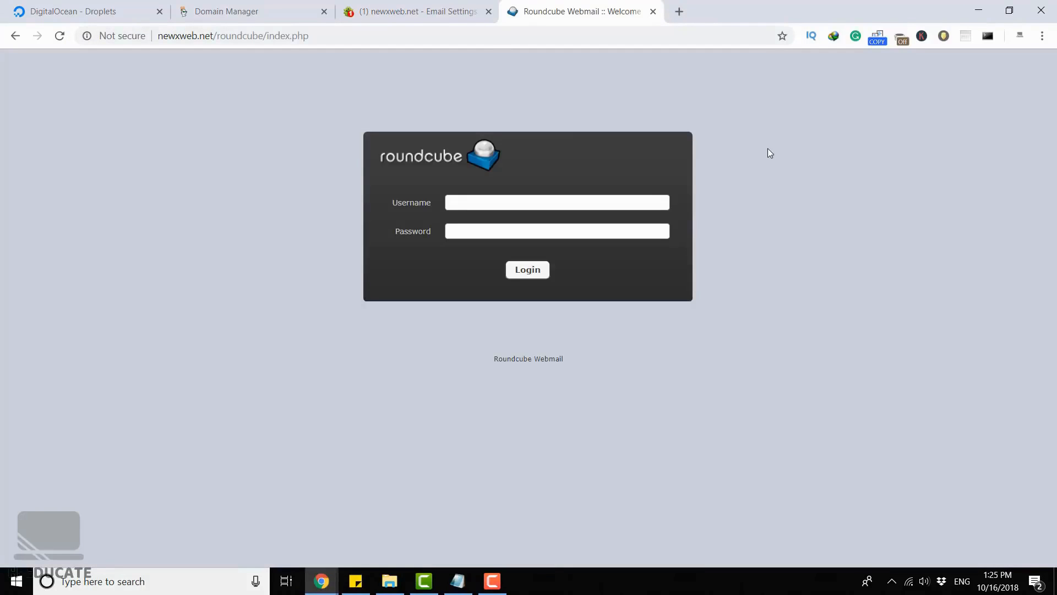
# - Log in to Roundcube with the support mailbox's full e-mail address and the account password
pyautogui.click(642, 197)
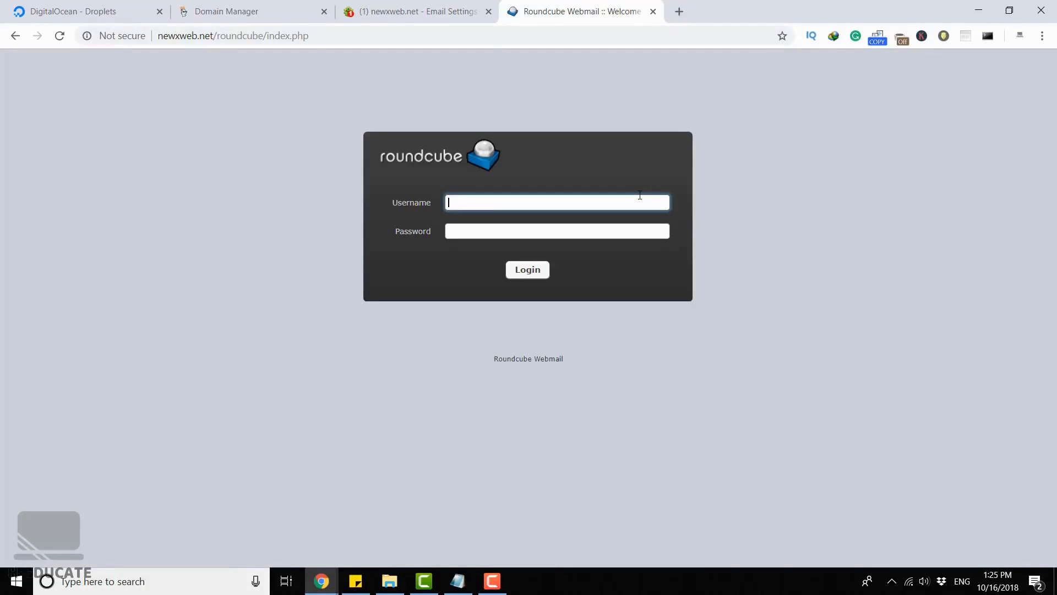
pyautogui.press('Tab')
pyautogui.write('••••••••••••')
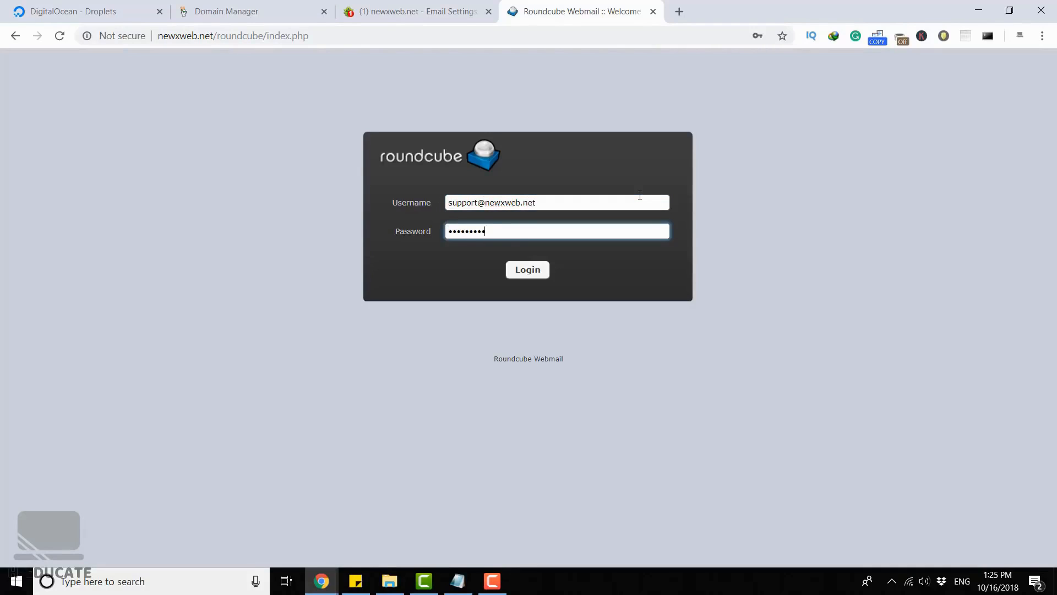
pyautogui.press('Return')
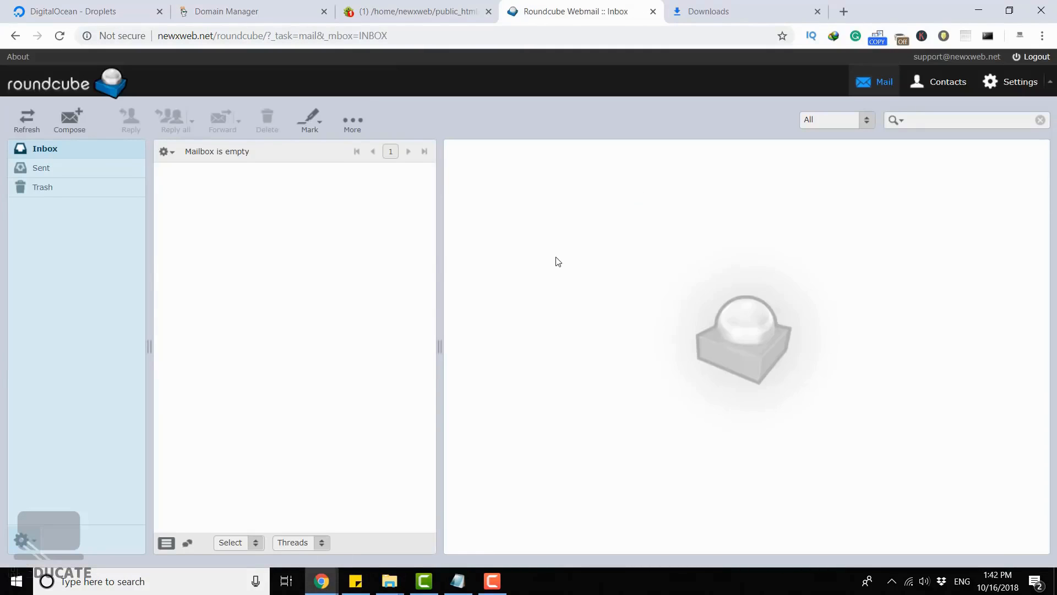
# - Start a new message, fill in the recipient's e-mail address, and set the subject to "Test email"
pyautogui.click(84, 123)
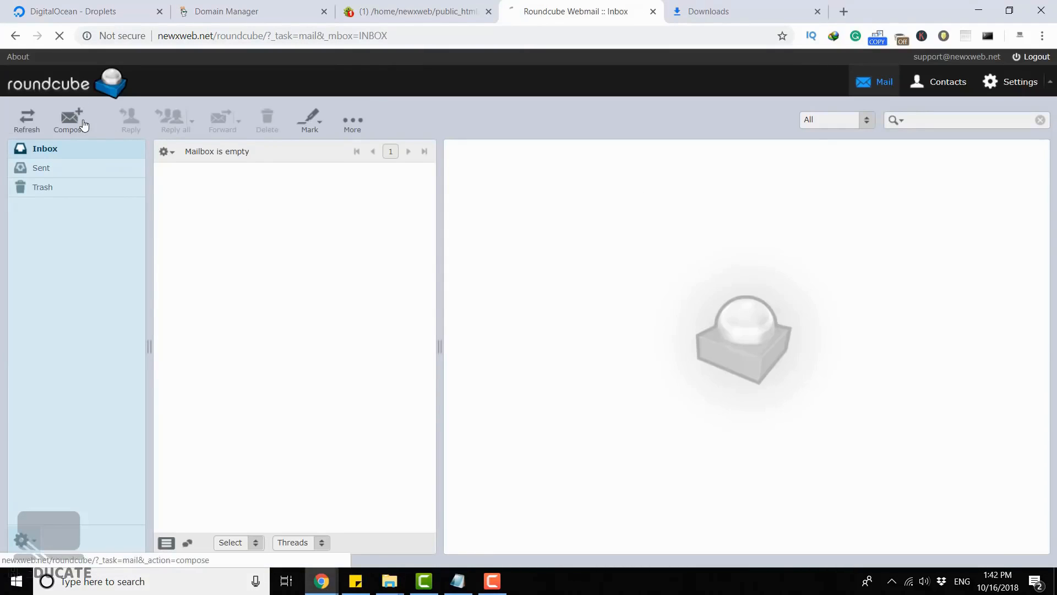
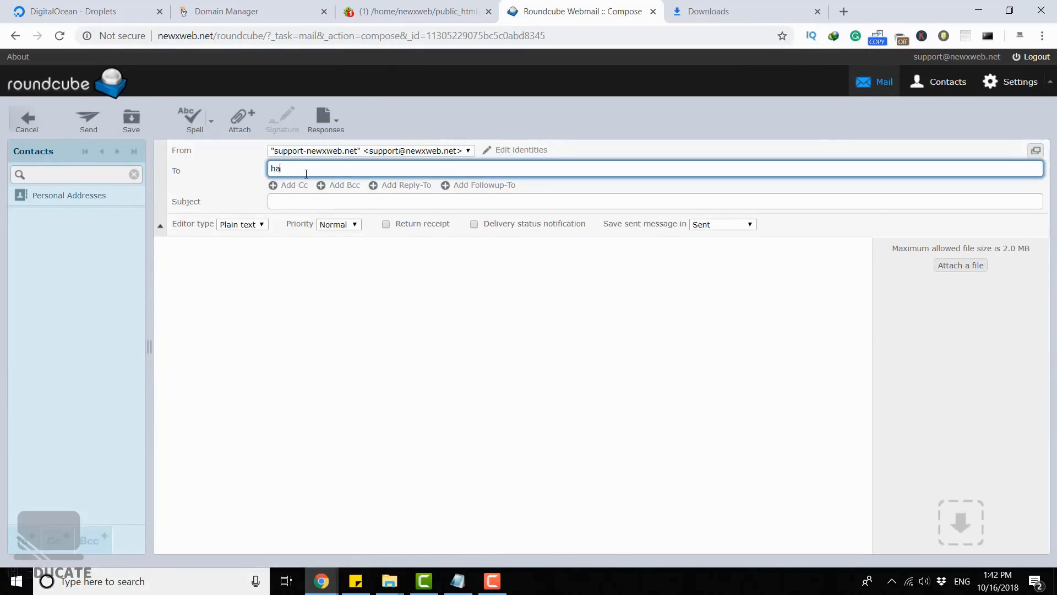
pyautogui.press('Tab')
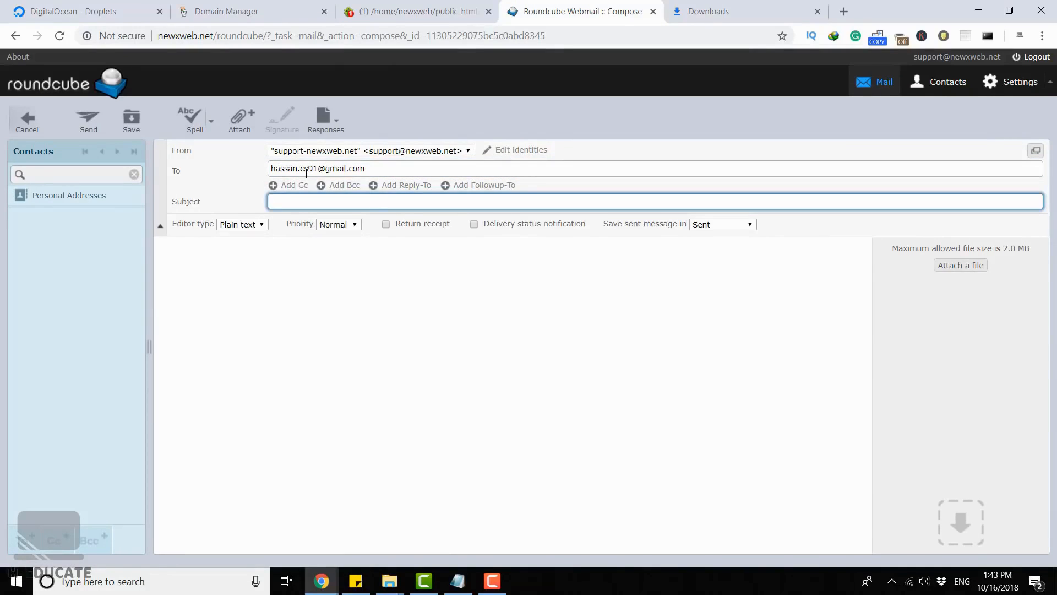
pyautogui.write('Test email')
pyautogui.press('Tab')
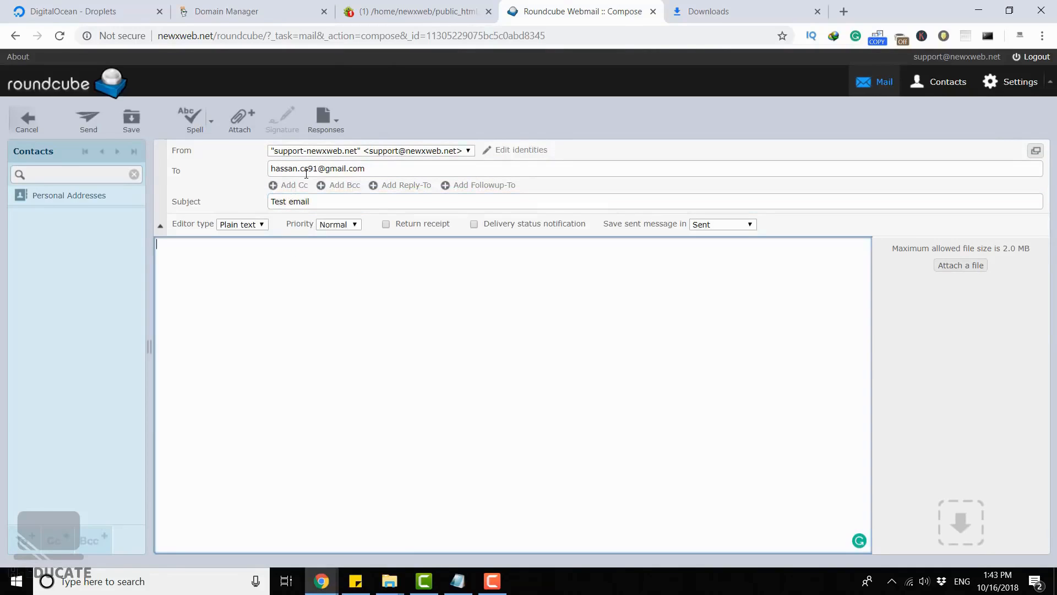
# - Write "This is a test email from webmin" as the message body and try to send the message
pyautogui.write('This is a test email from webmin')
pyautogui.hotkey('ctrl', 'a')
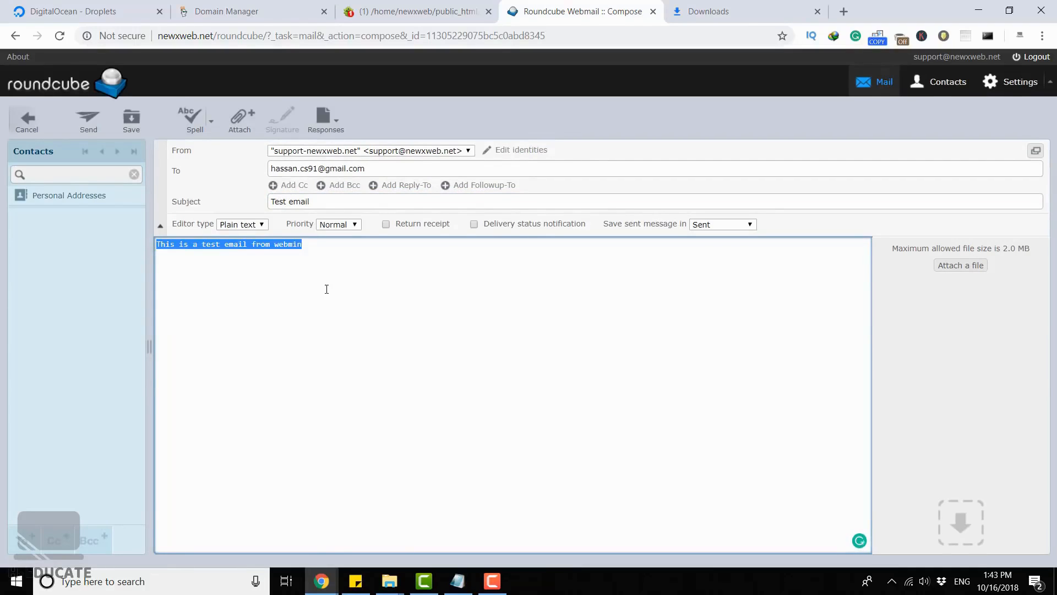
pyautogui.click(327, 289)
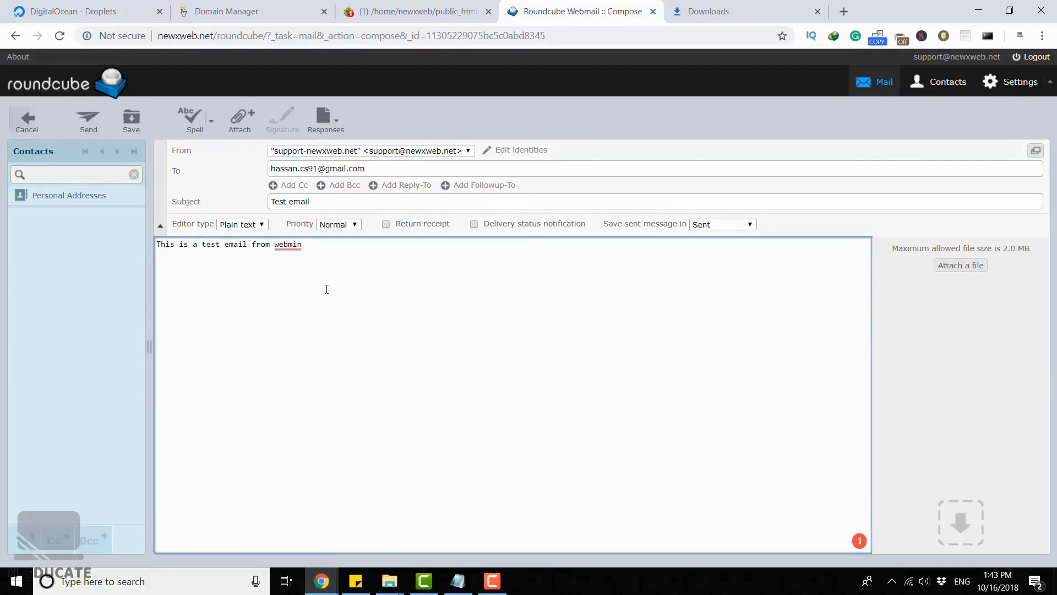
pyautogui.click(88, 119)
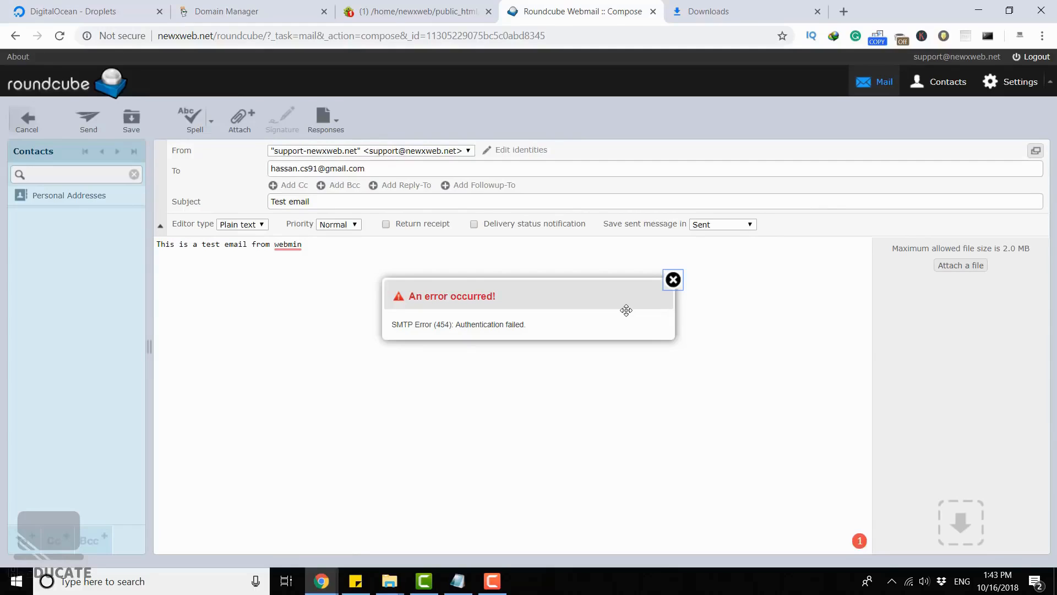
pyautogui.press('Escape')
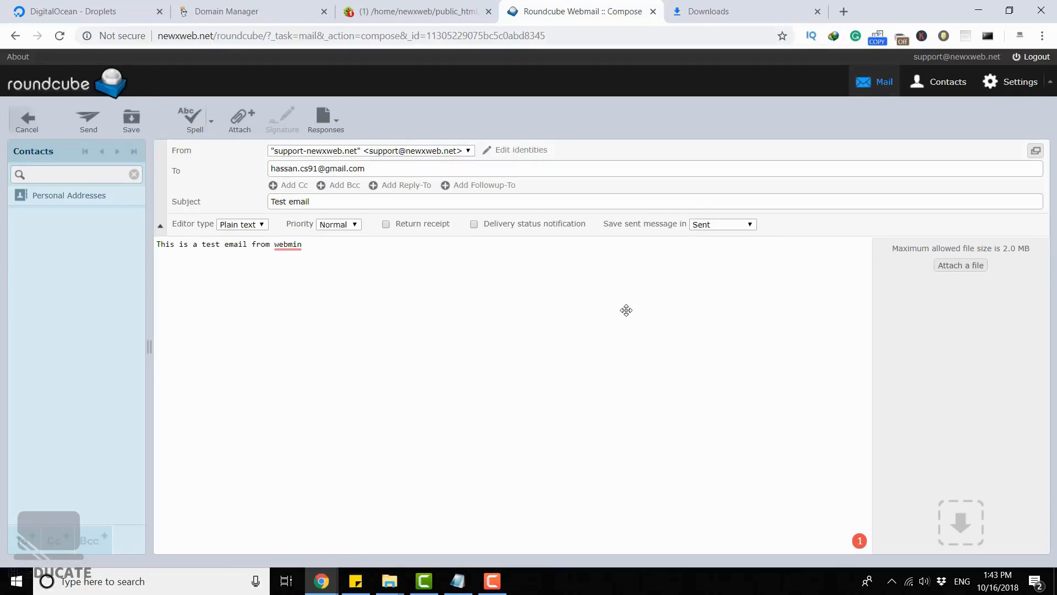
# - Switch back to Virtualmin and open config.inc.php from public_html/roundcube/config for editing in the File Manager
pyautogui.click(411, 11)
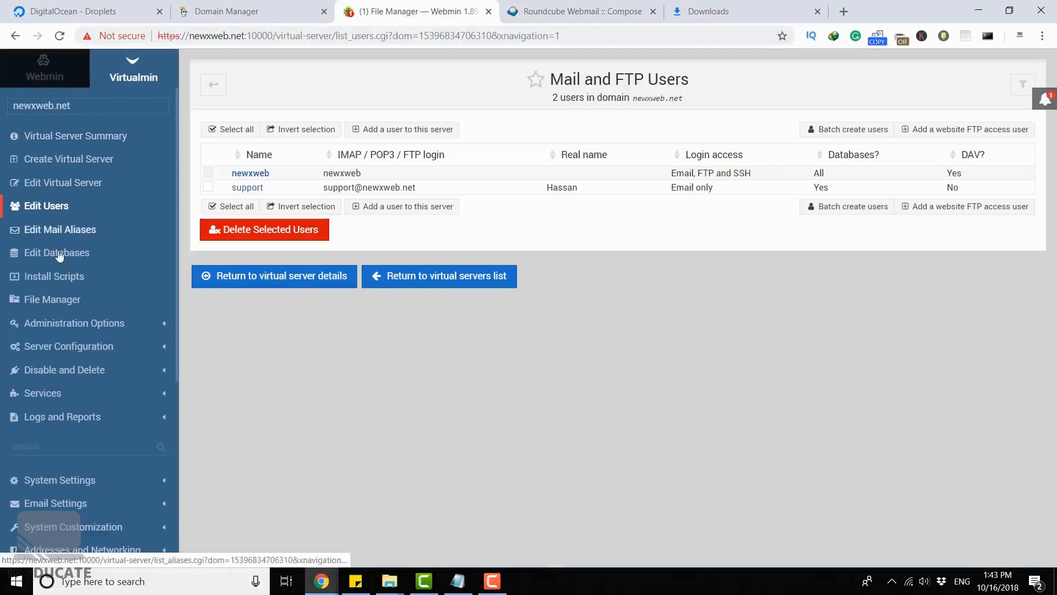
pyautogui.click(57, 302)
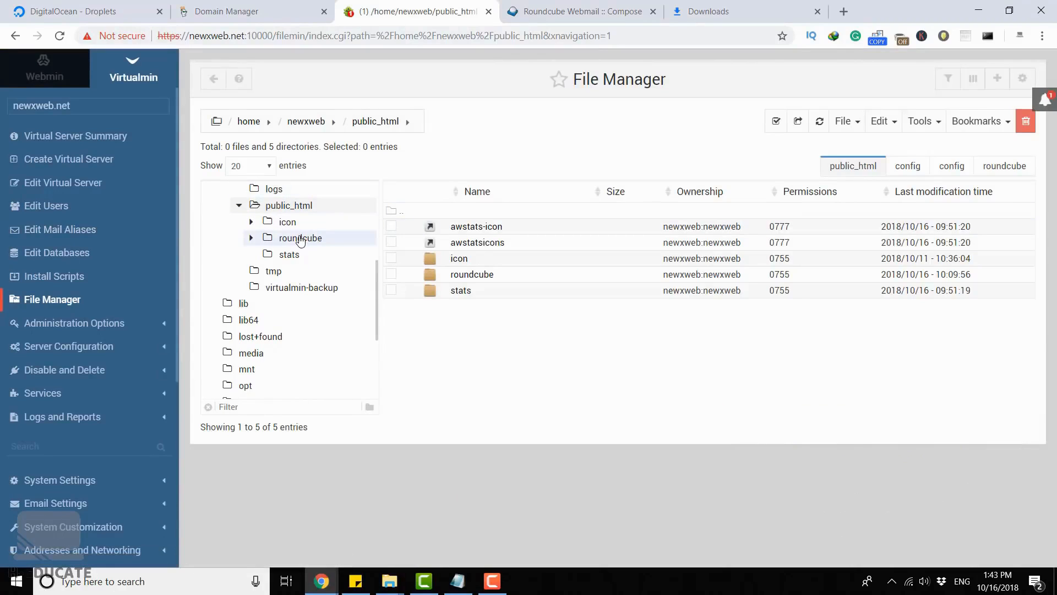
pyautogui.click(301, 238)
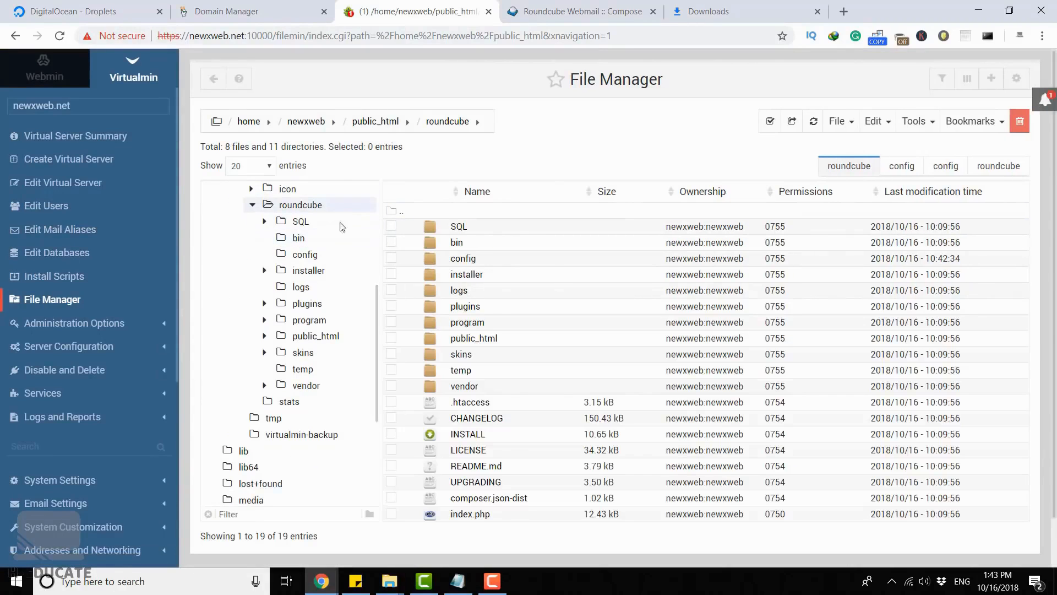
pyautogui.click(303, 257)
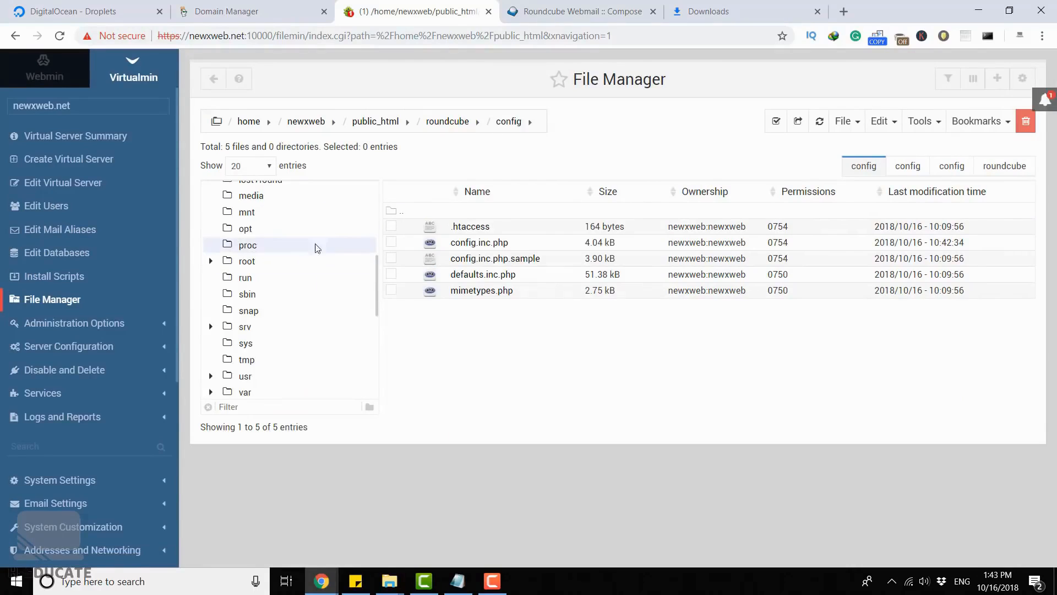
pyautogui.rightClick(489, 246)
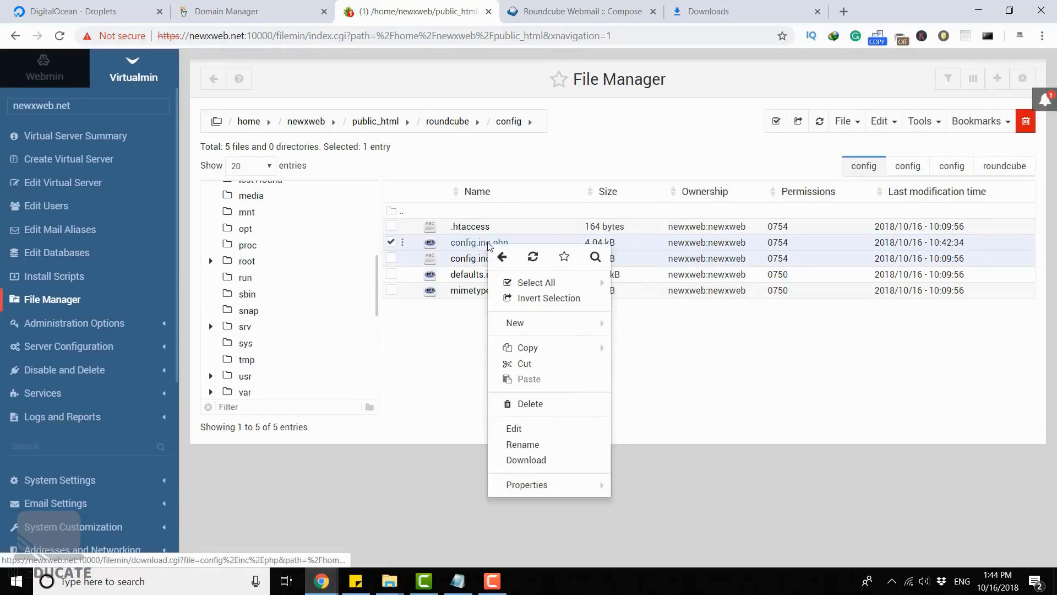
pyautogui.click(551, 432)
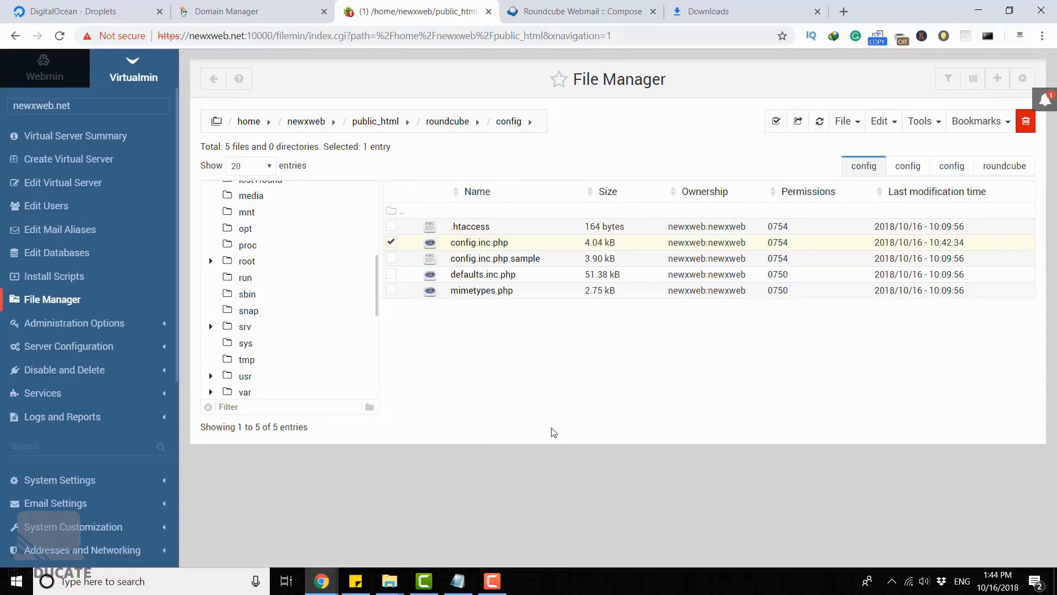
# - Clear the smtp_user and smtp_pass values to empty strings in config.inc.php, save the file and close the editor
pyautogui.scroll(-8, 266, 268)
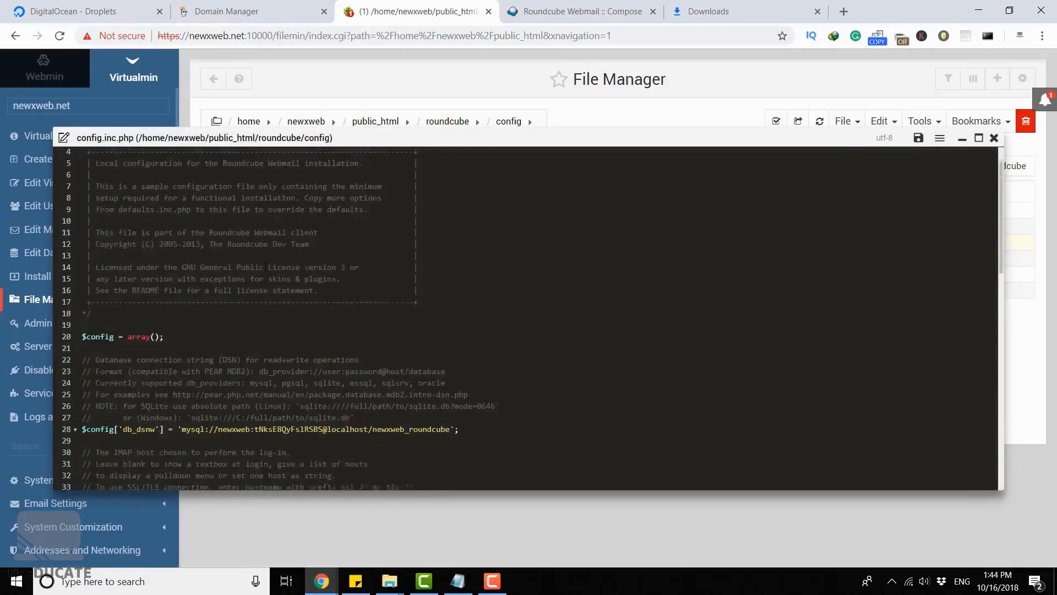
pyautogui.scroll(-4, 266, 268)
pyautogui.scroll(3, 203, 349)
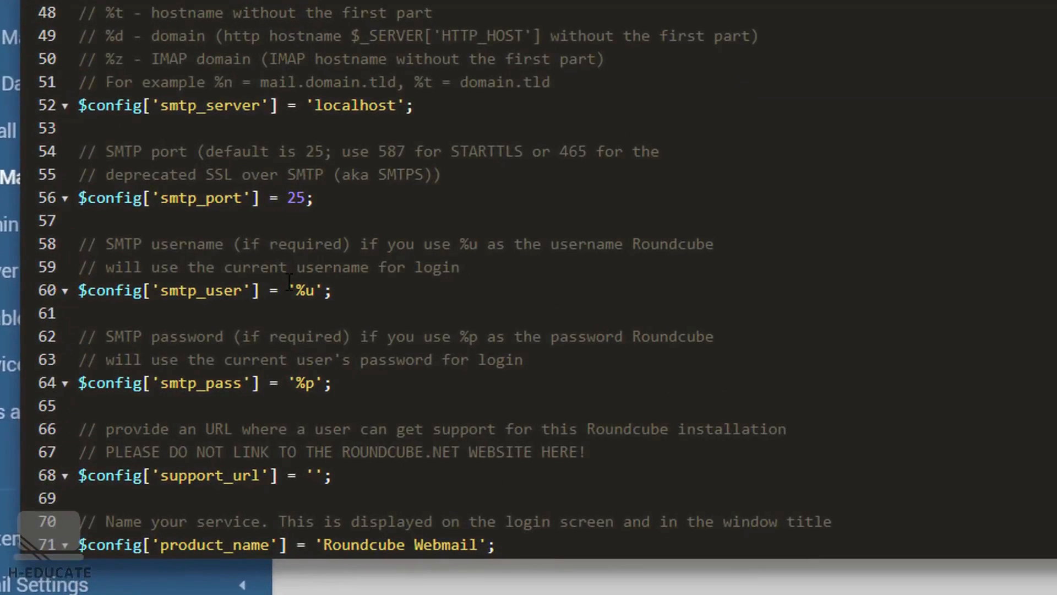
pyautogui.moveTo(296, 289); pyautogui.dragTo(315, 290)
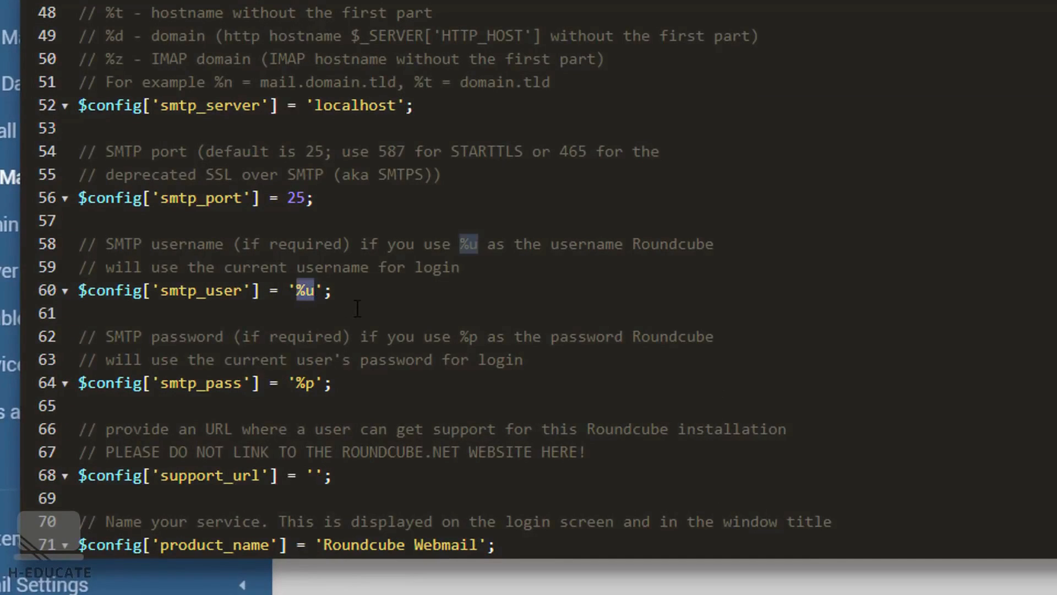
pyautogui.press('BackSpace')
pyautogui.moveTo(296, 383); pyautogui.dragTo(314, 384)
pyautogui.press('BackSpace')
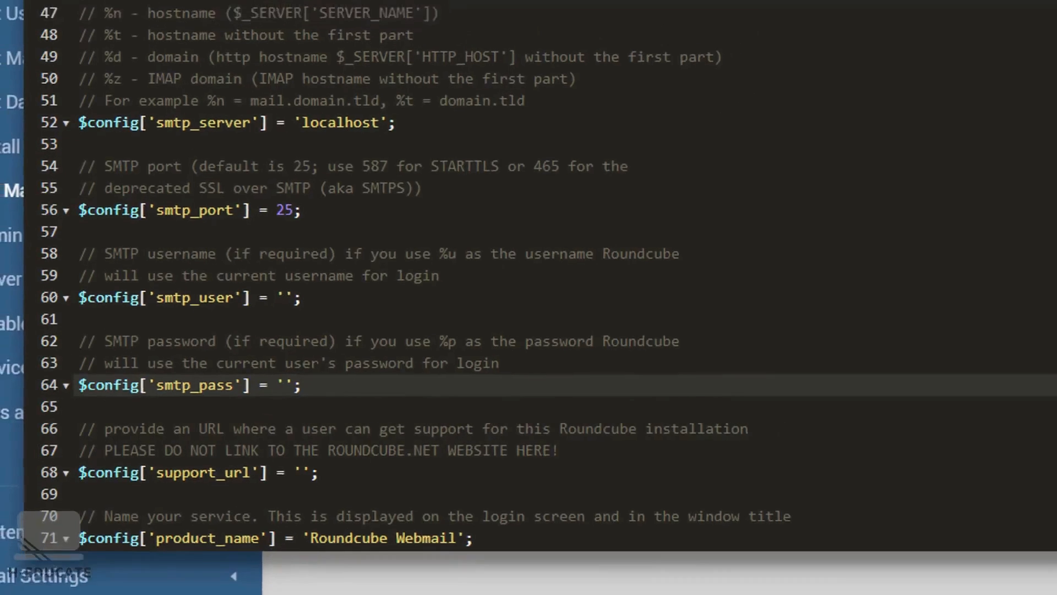
pyautogui.click(1041, 100)
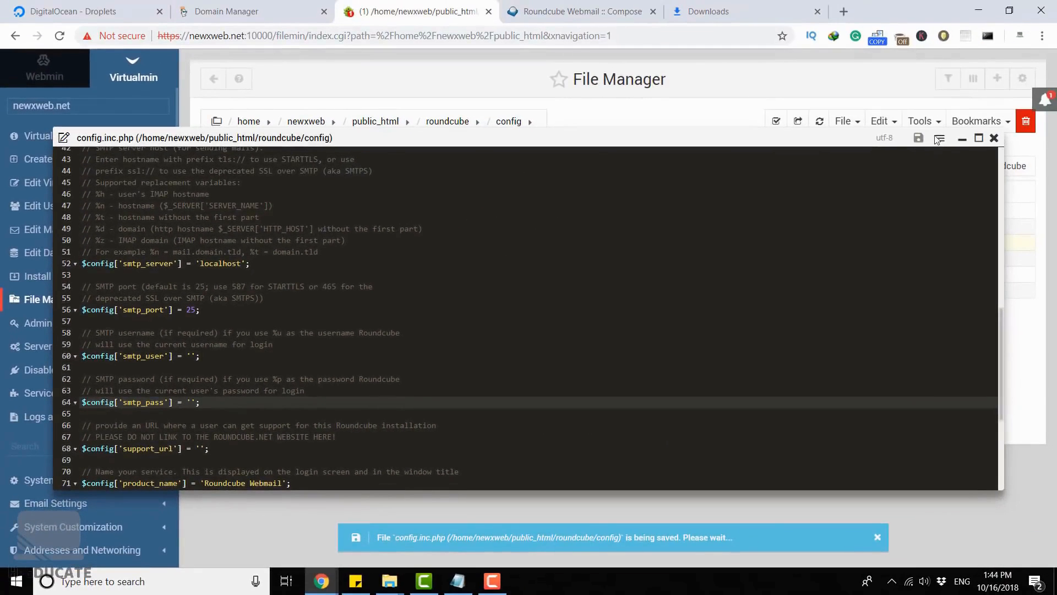
pyautogui.click(994, 138)
# - Switch back to the Roundcube draft and send the test message again
pyautogui.click(592, 6)
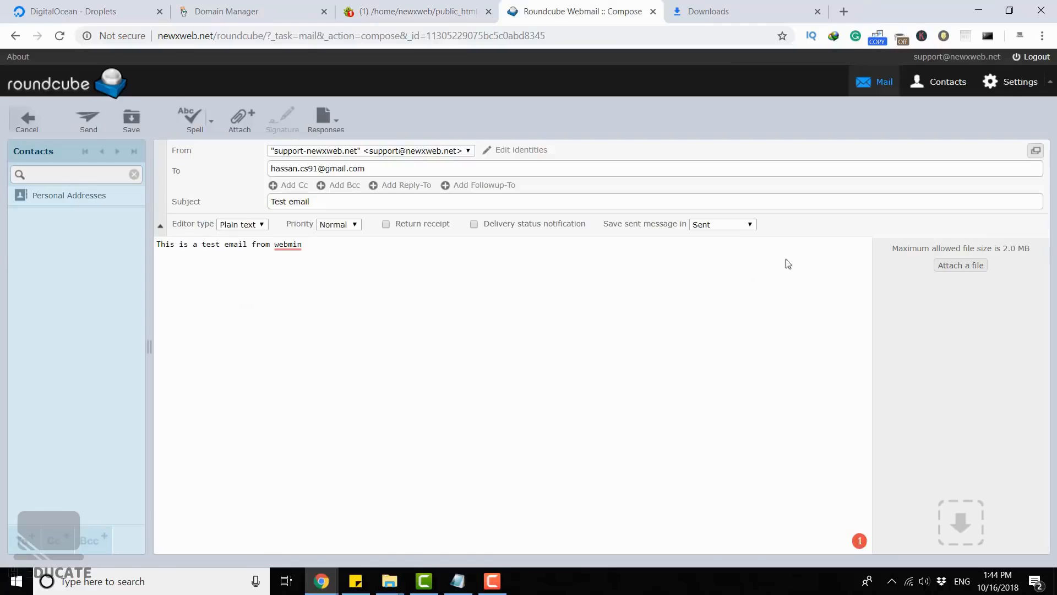
pyautogui.click(88, 119)
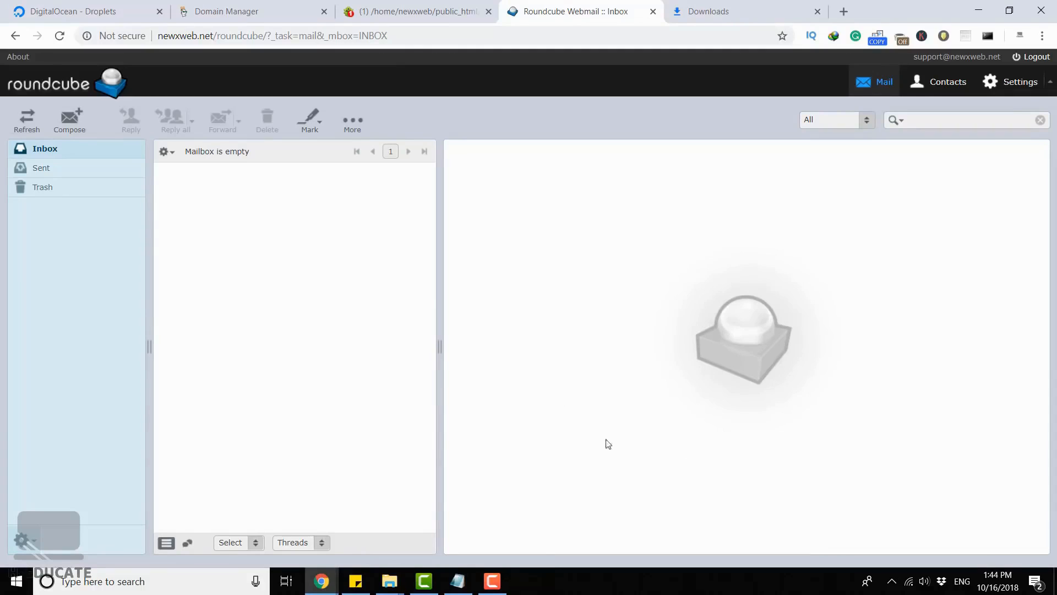
# - Check Roundcube's Sent folder, switch to Gmail and open the received "Test email" message in the Spam folder
pyautogui.click(51, 166)
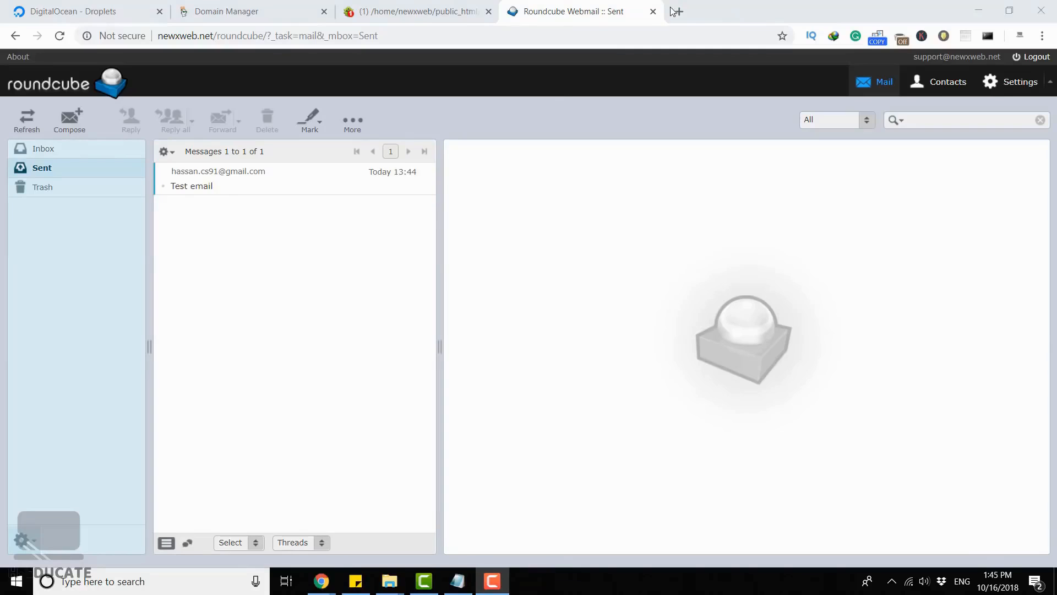
pyautogui.click(677, 11)
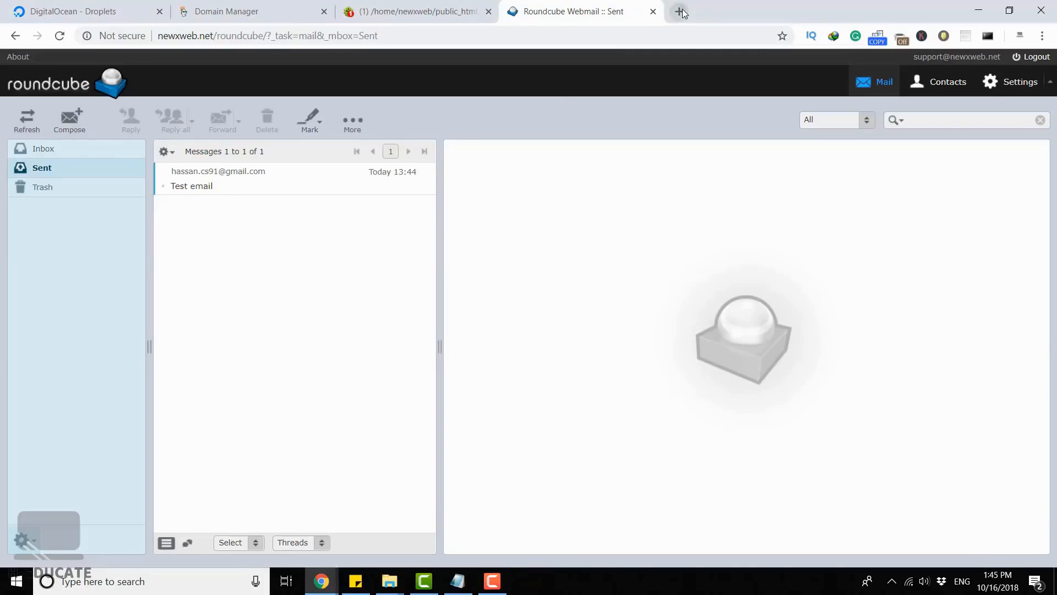
pyautogui.write('gmail.')
pyautogui.press('Return')
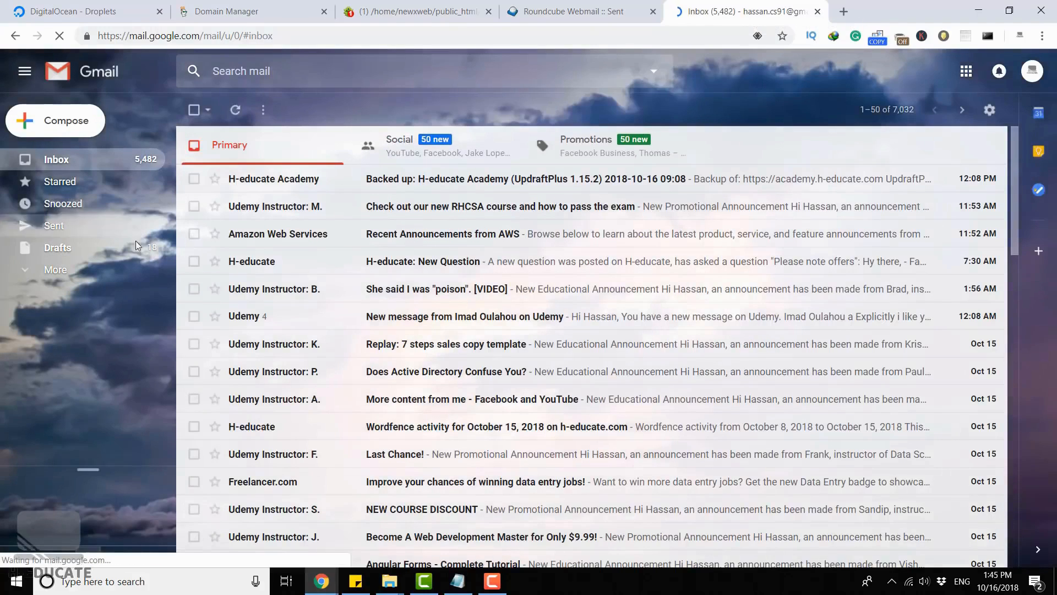
pyautogui.click(55, 269)
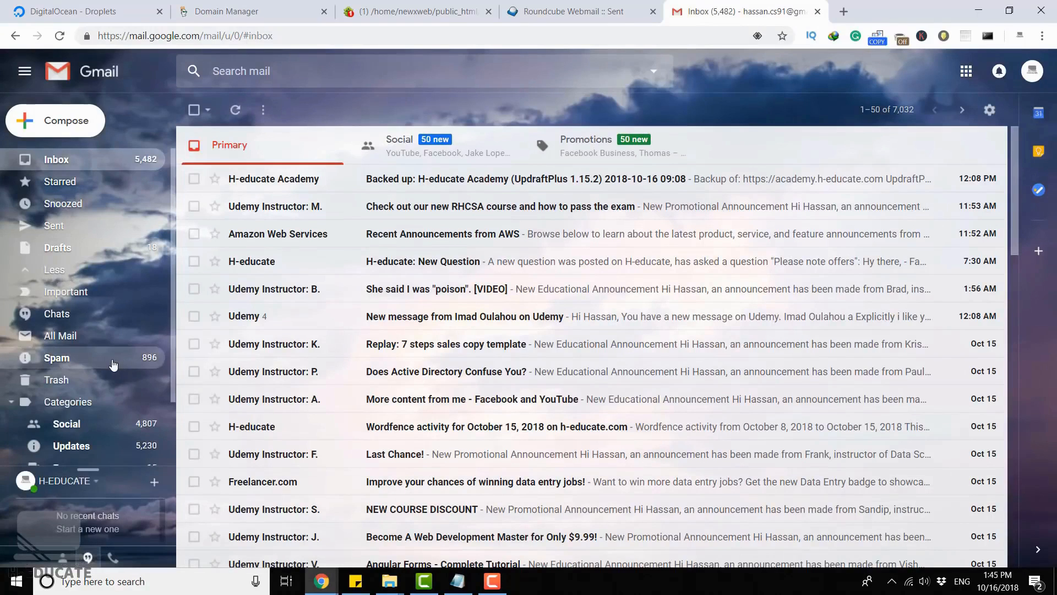
pyautogui.click(79, 363)
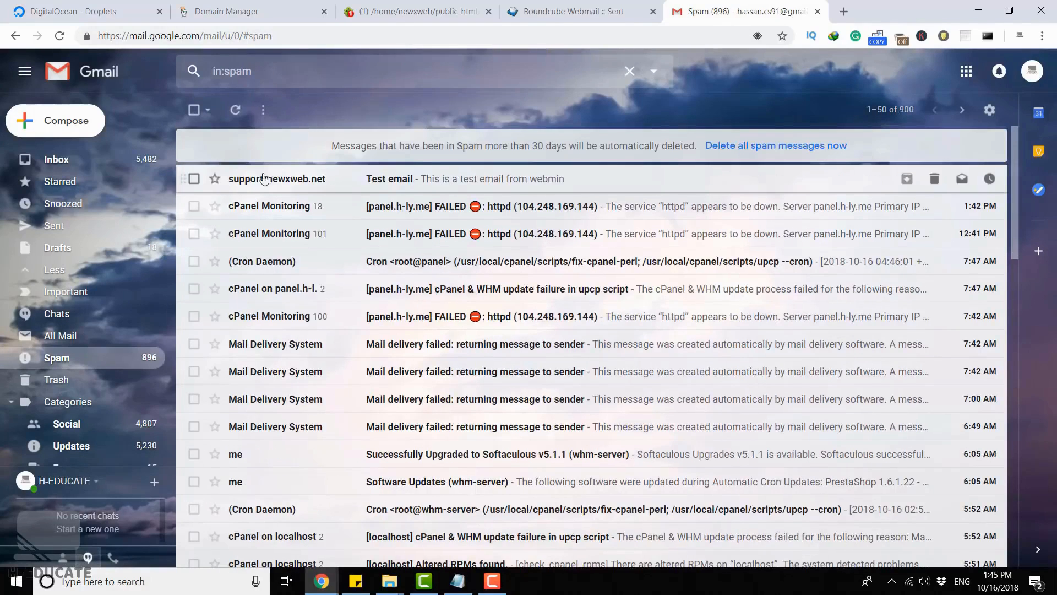
pyautogui.click(425, 183)
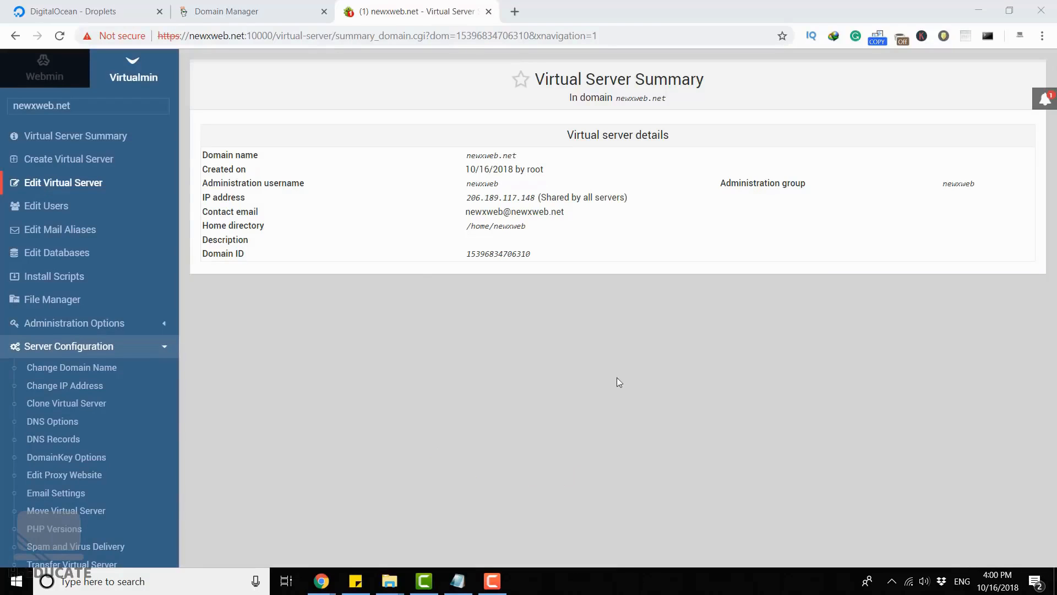
# - Enable the Apache SSL website feature for the newxweb.net virtual server and save the virtual server
pyautogui.click(59, 184)
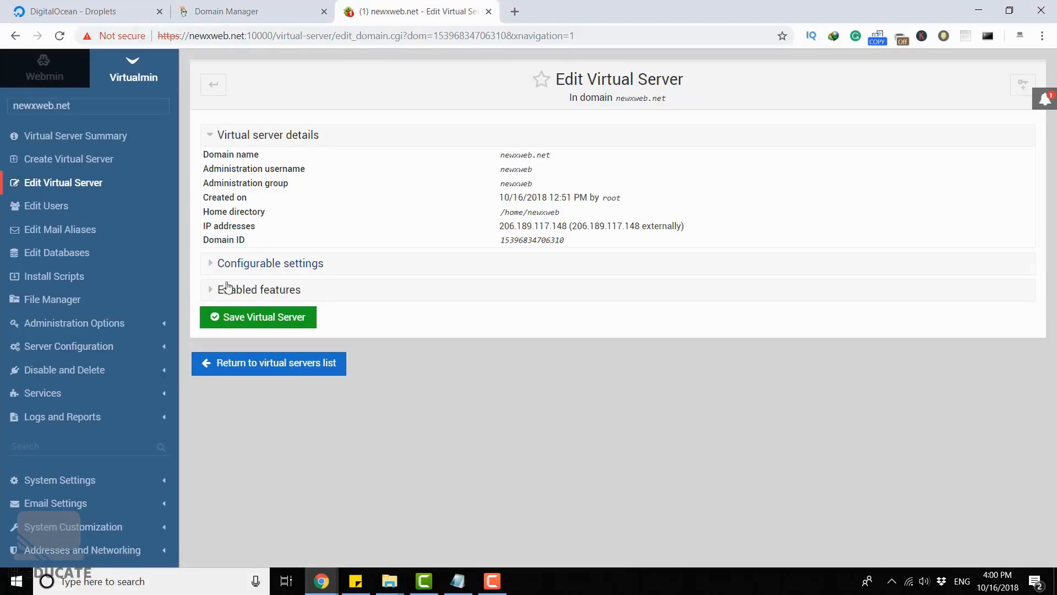
pyautogui.click(230, 289)
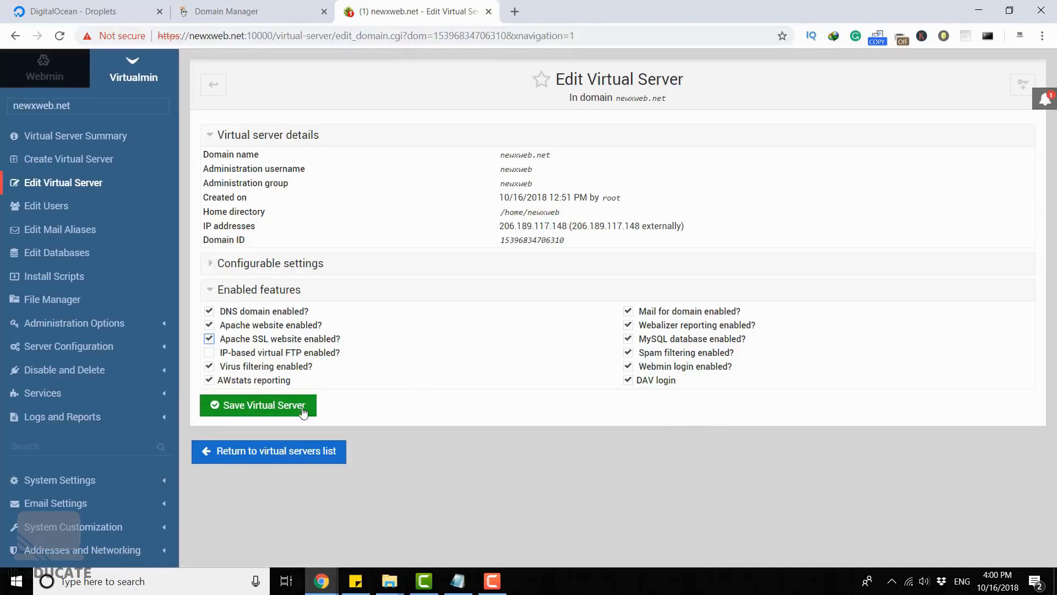
pyautogui.click(270, 410)
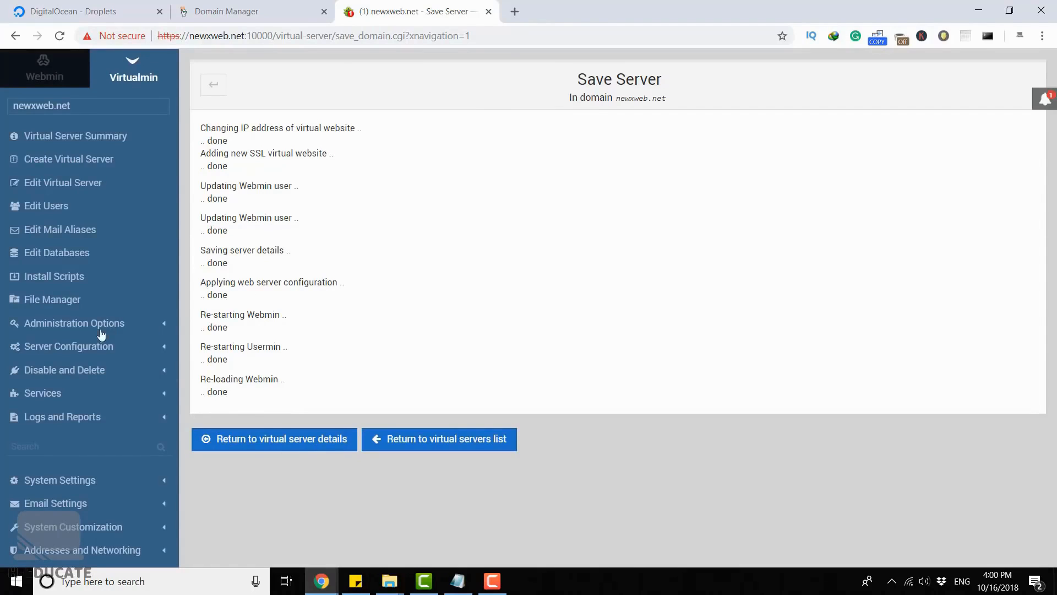
# - Request a Let's Encrypt SSL certificate for newxweb.net with 2 months between automatic renewals
pyautogui.click(63, 346)
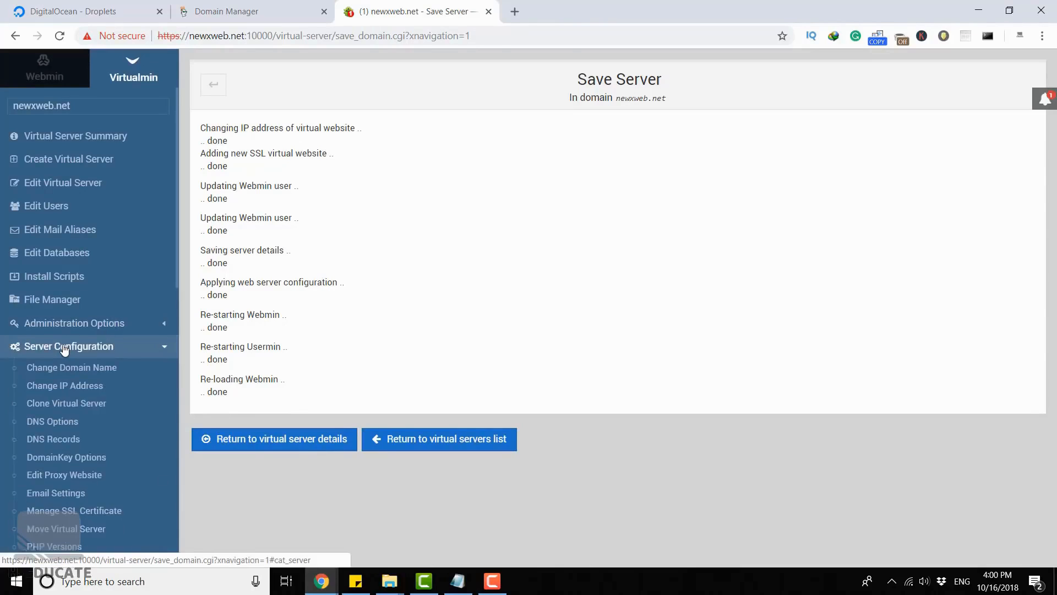
pyautogui.scroll(-3, 64, 348)
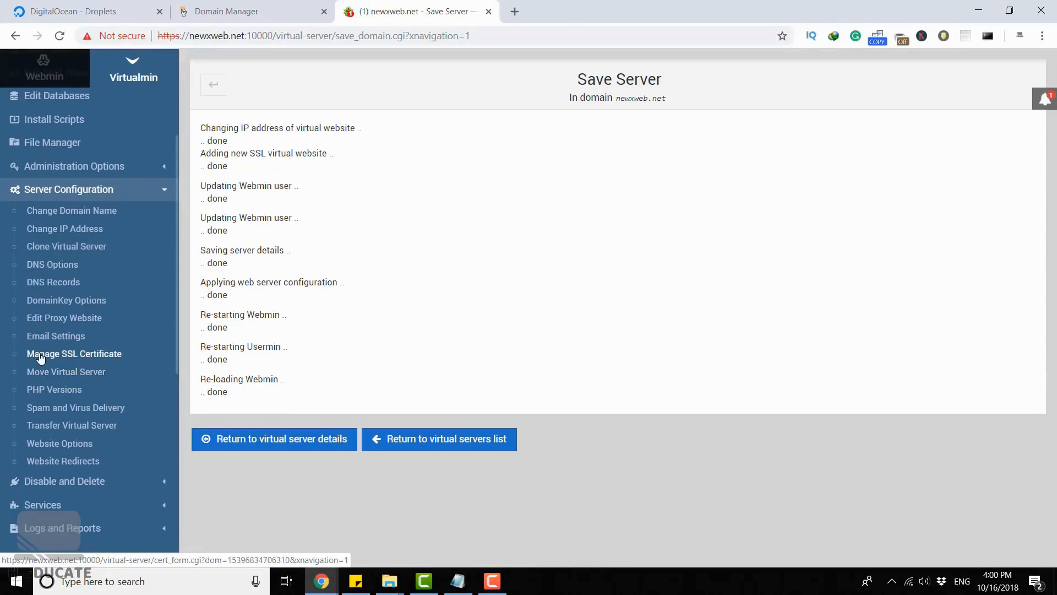
pyautogui.click(79, 355)
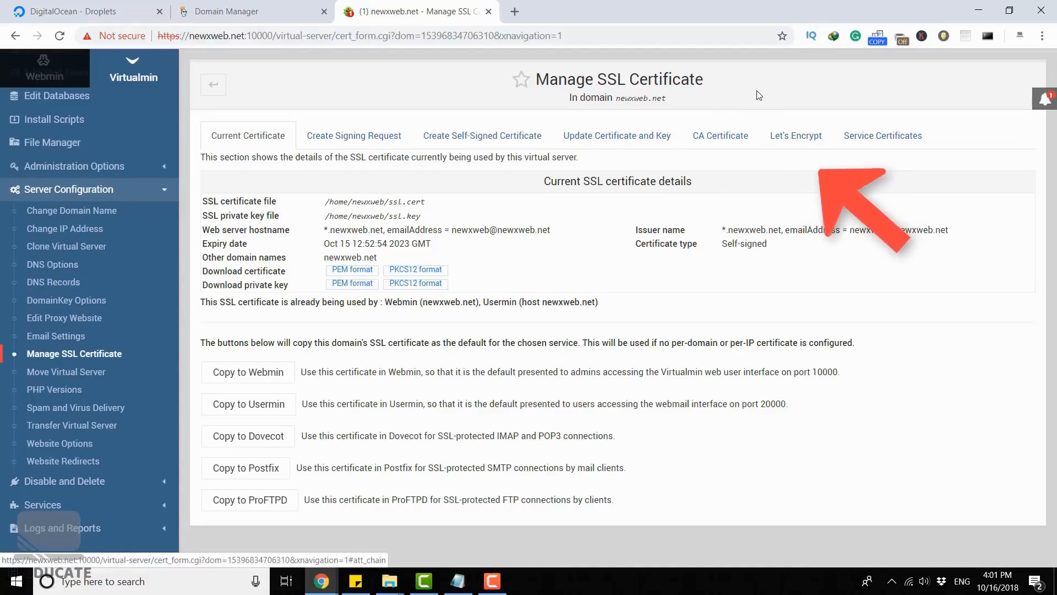
pyautogui.click(794, 141)
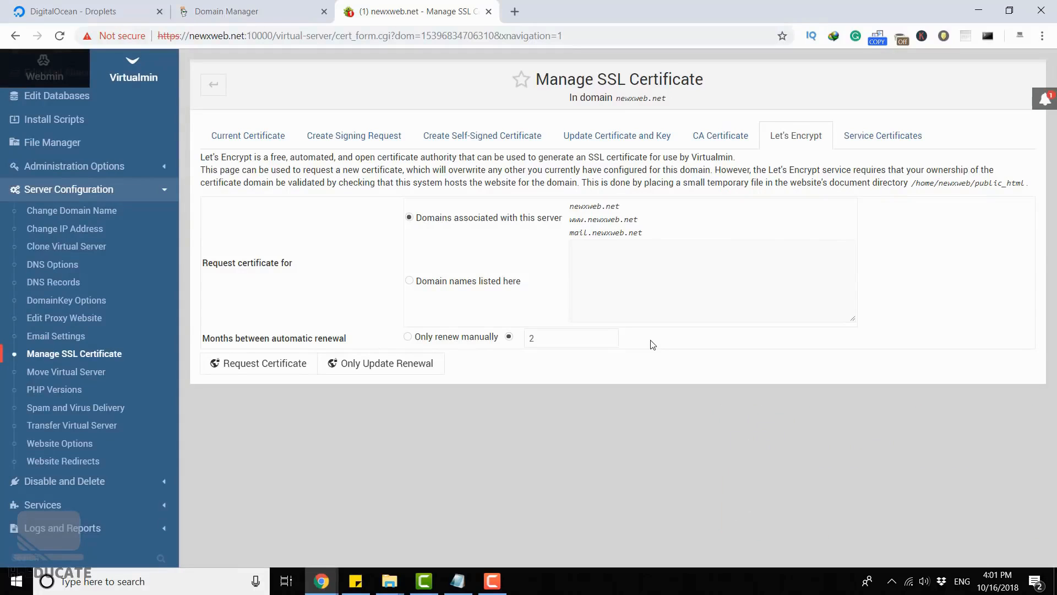
pyautogui.click(247, 365)
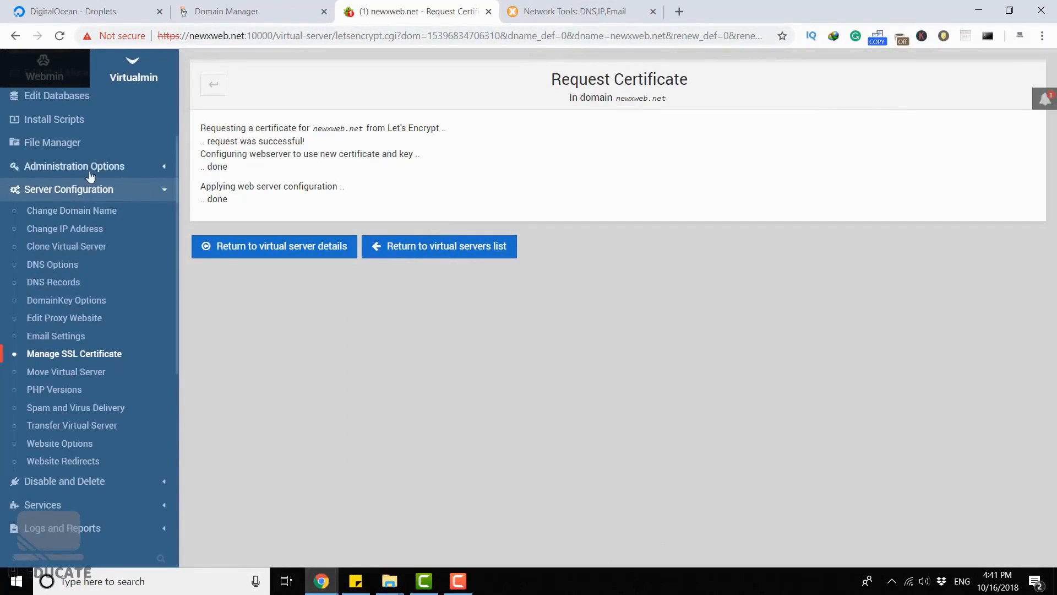
# - Collapse the server configuration options and return to the Virtual Server Summary of newxweb.net
pyautogui.click(68, 188)
pyautogui.scroll(5, 60, 165)
pyautogui.click(56, 136)
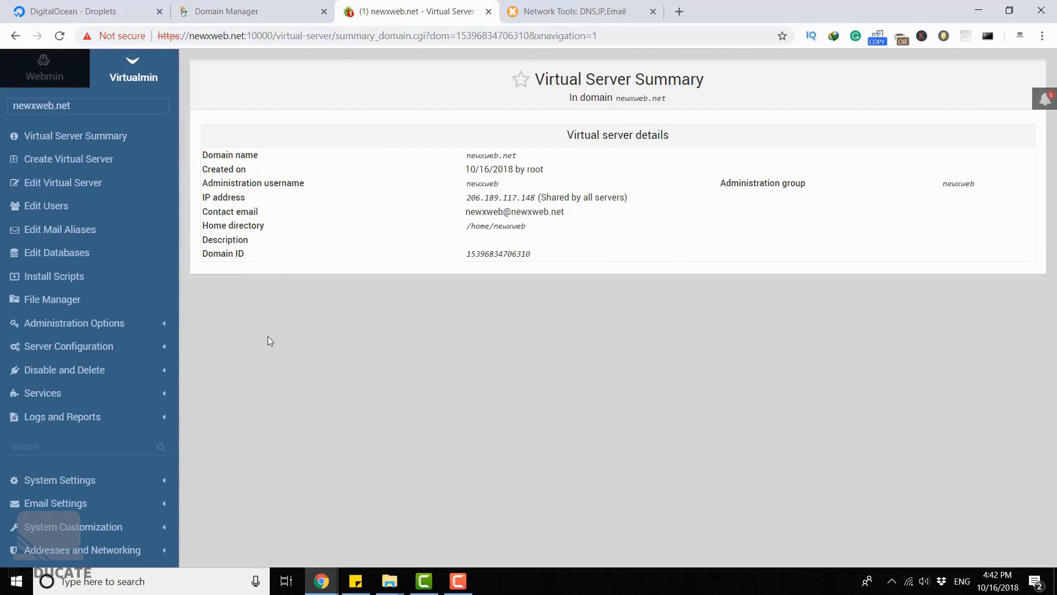
pyautogui.press('super')
pyautogui.write('fire')
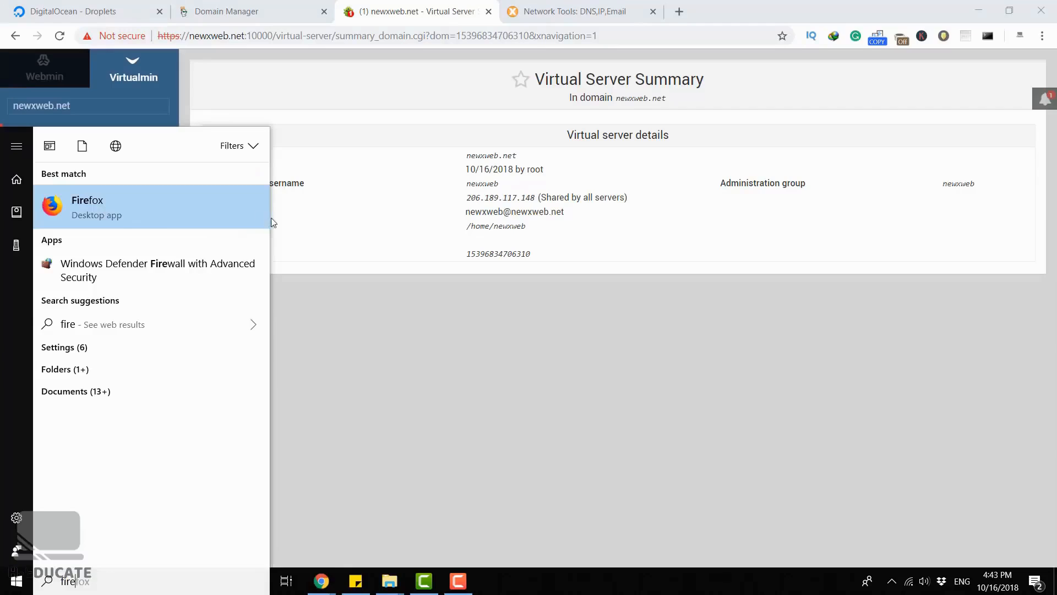
pyautogui.click(184, 212)
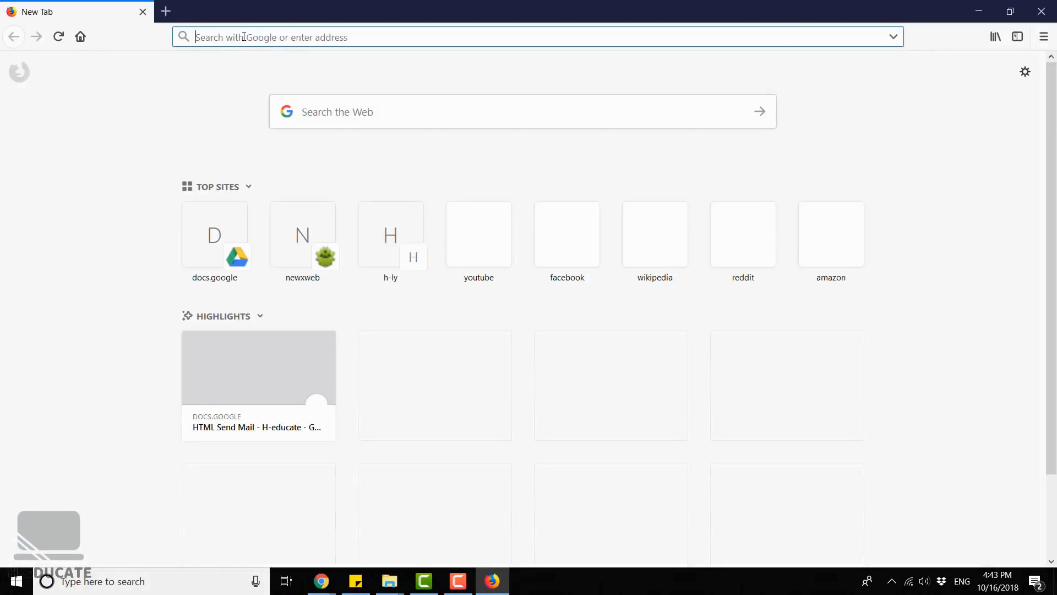
pyautogui.write('https://newxweb.net:10000/')
pyautogui.press('Return')
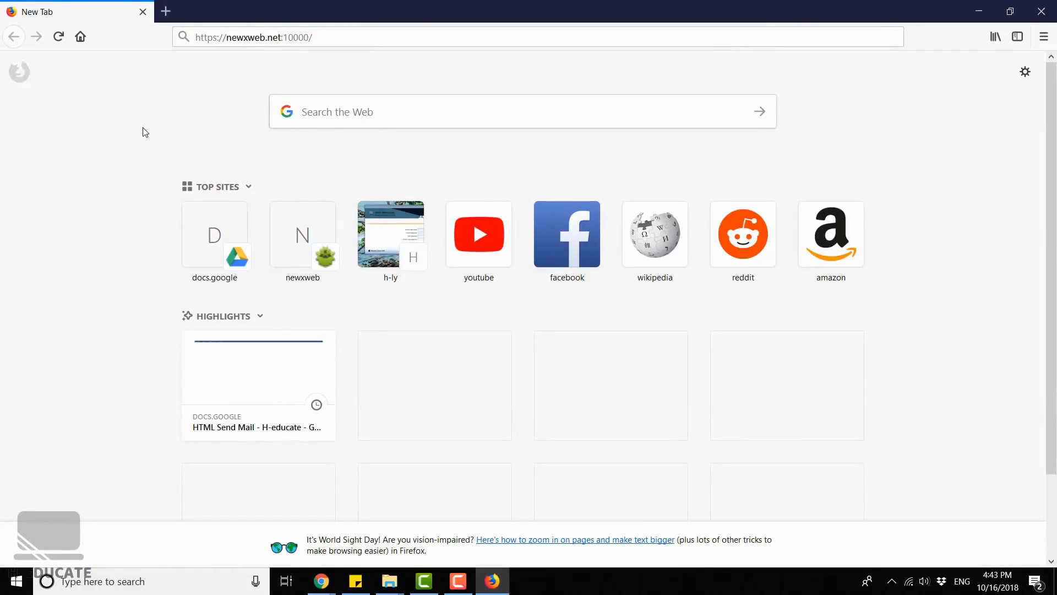
pyautogui.click(414, 36)
pyautogui.press('Return')
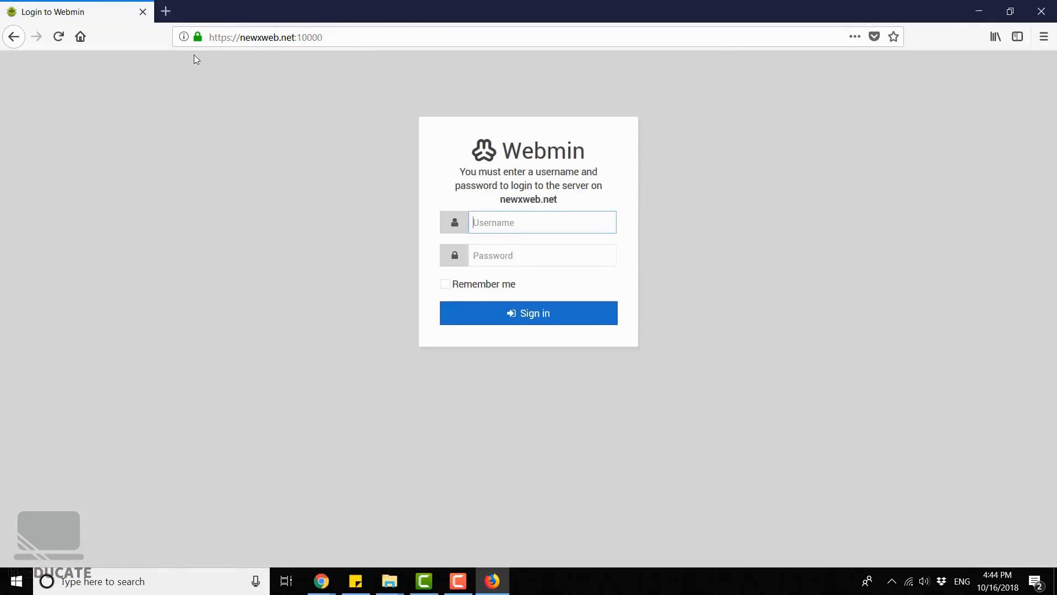
pyautogui.click(196, 39)
pyautogui.click(406, 70)
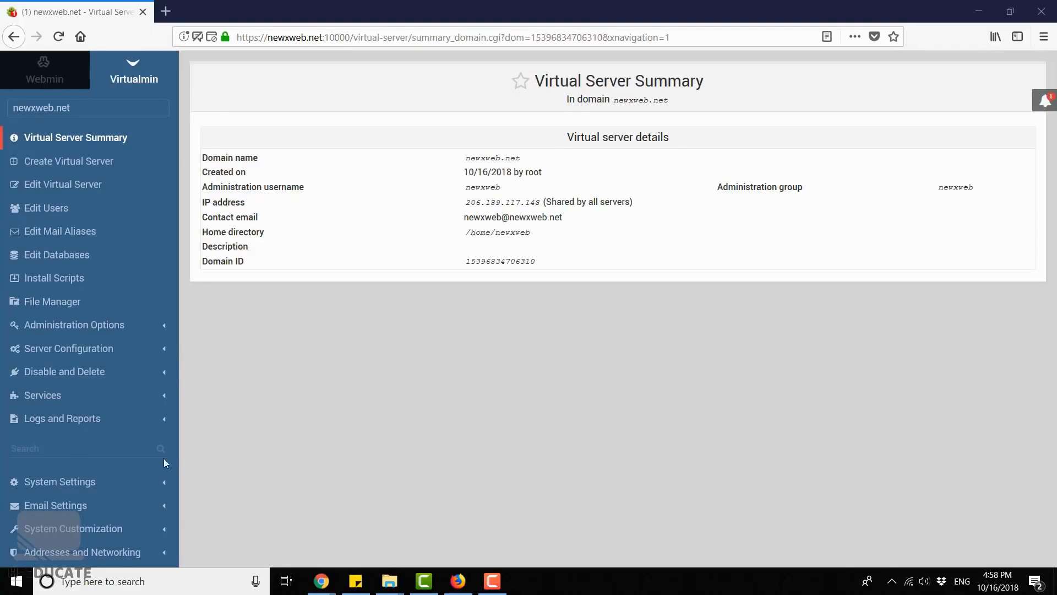
# - Enable mail client autoconfiguration for the virtual servers, save it and reopen the Mail Client Configuration page
pyautogui.click(106, 504)
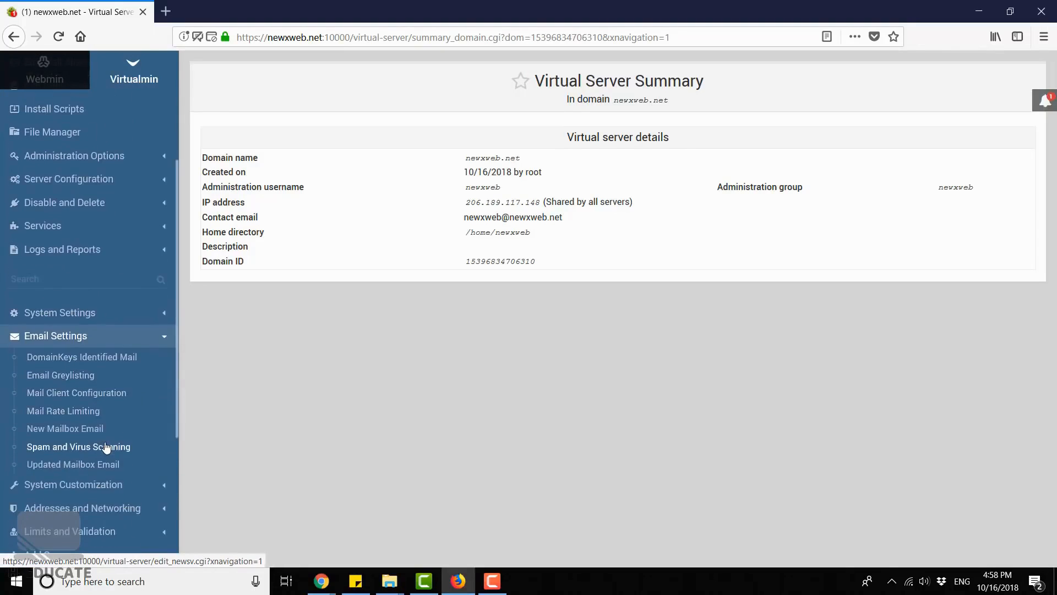
pyautogui.click(70, 395)
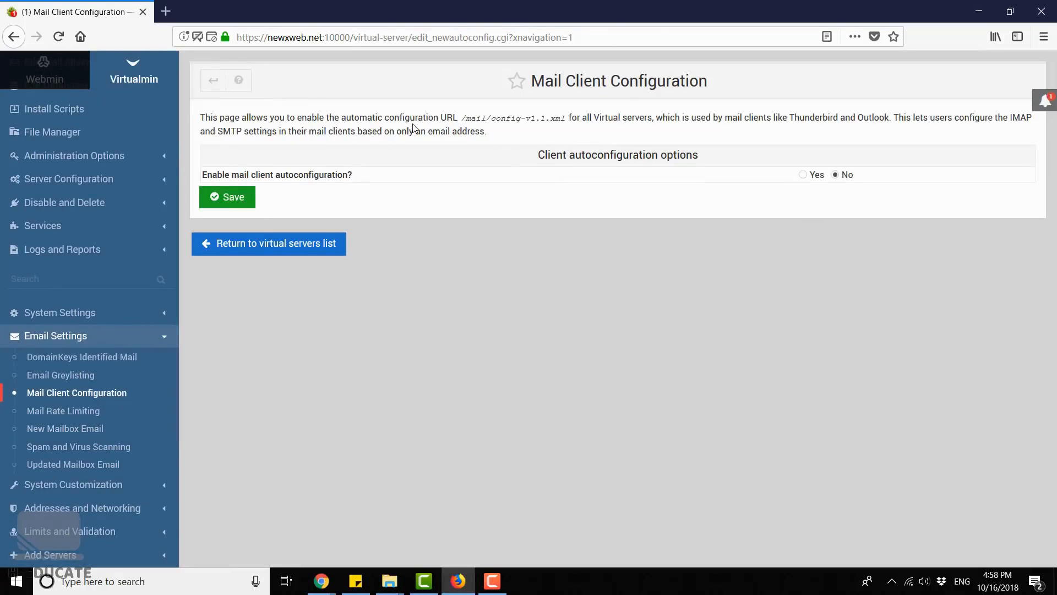
pyautogui.click(803, 174)
pyautogui.click(227, 197)
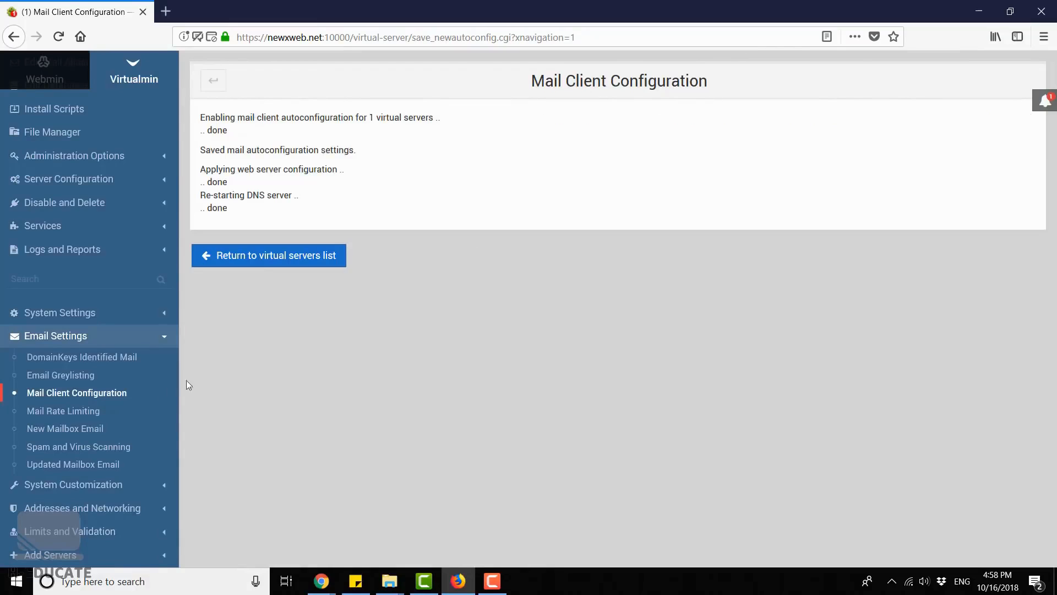
pyautogui.click(117, 399)
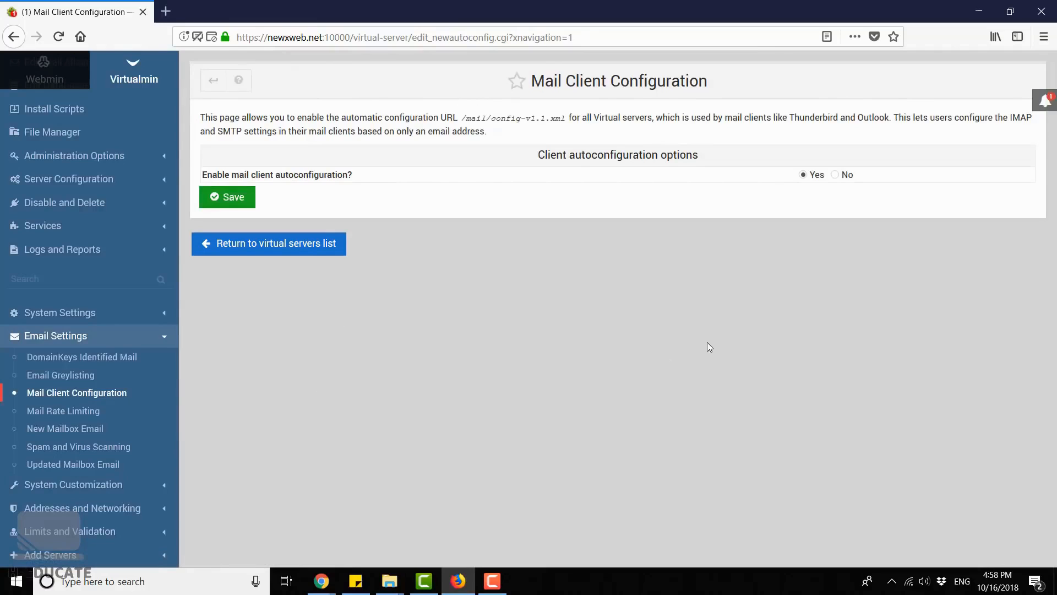
# - Switch to Outlook 2016 and start adding a new e-mail account
pyautogui.press('super')
pyautogui.write('out')
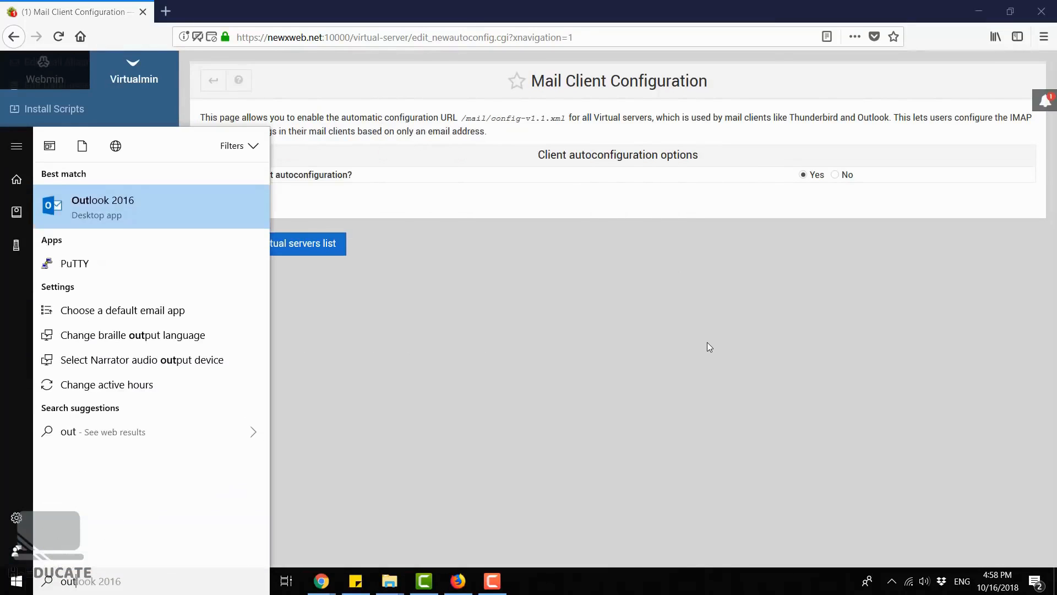
pyautogui.click(121, 206)
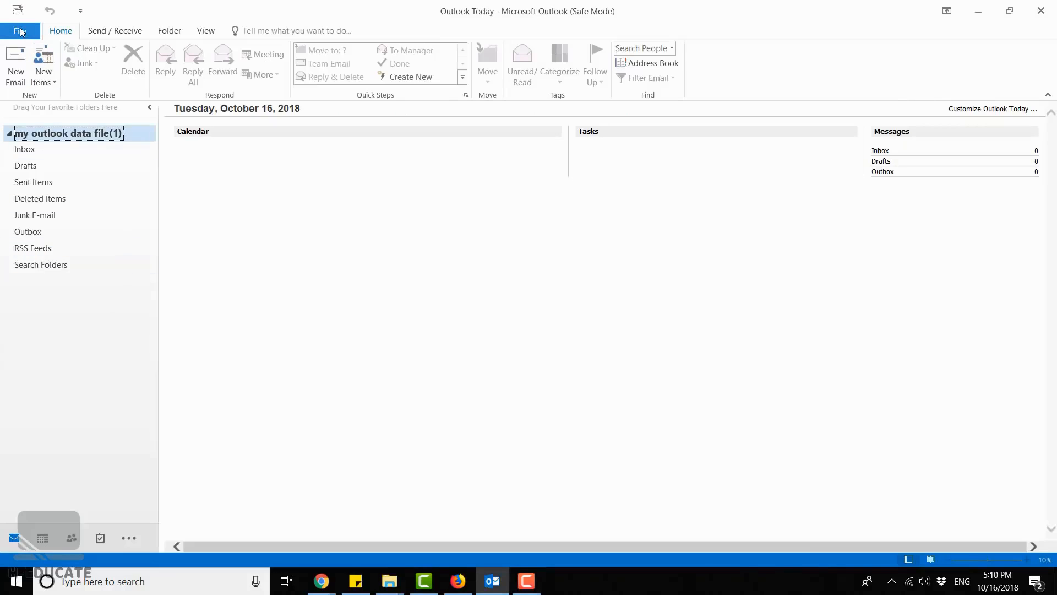
pyautogui.click(21, 32)
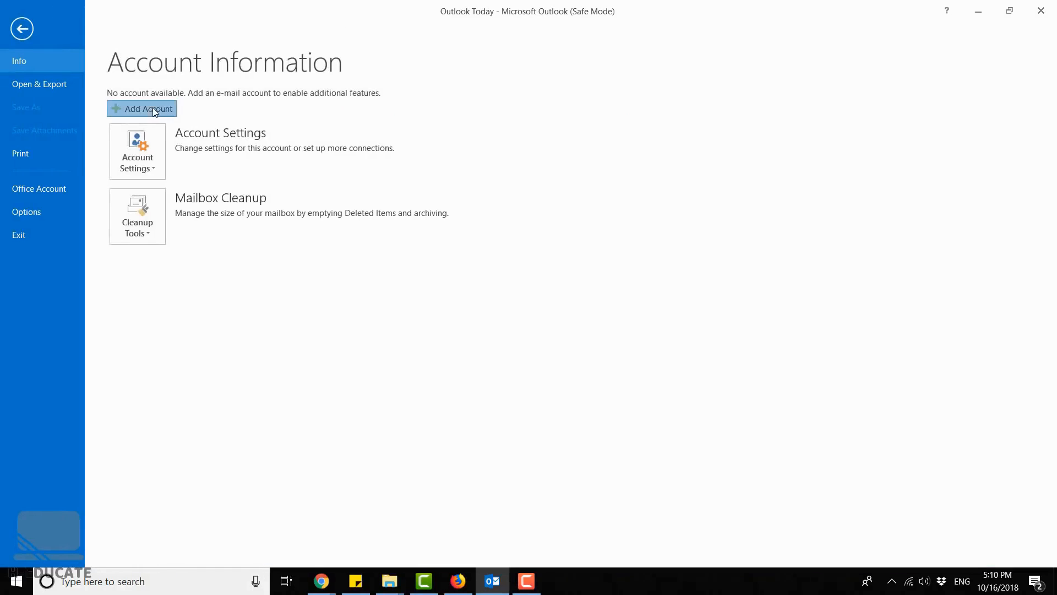
pyautogui.click(155, 112)
pyautogui.moveTo(224, 28); pyautogui.dragTo(567, 128)
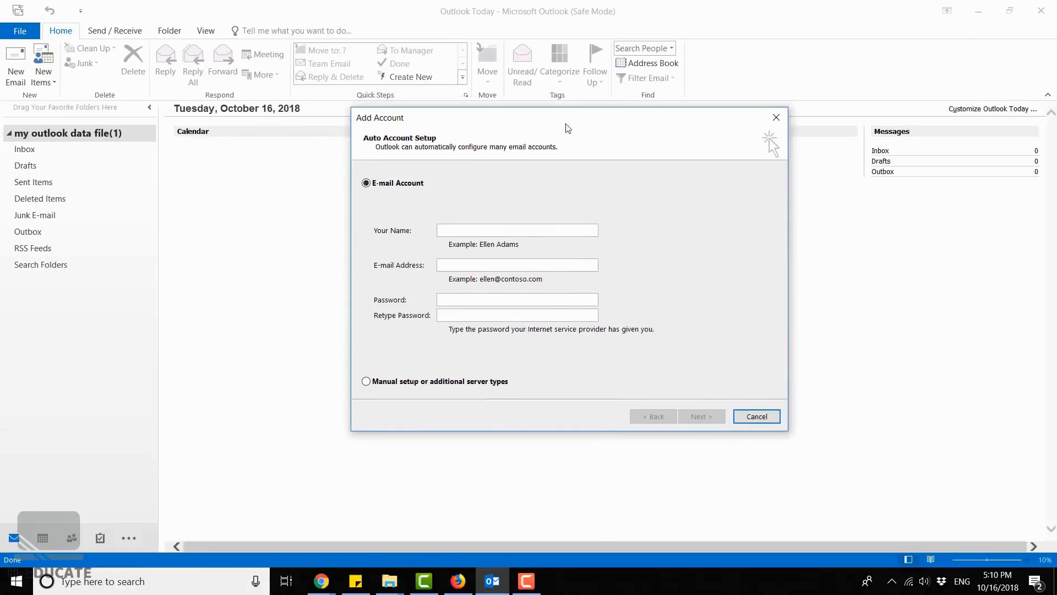
# - Fill in the account owner's name and the support mailbox's e-mail address for the automatic account setup
pyautogui.click(538, 229)
pyautogui.write('Hassa')
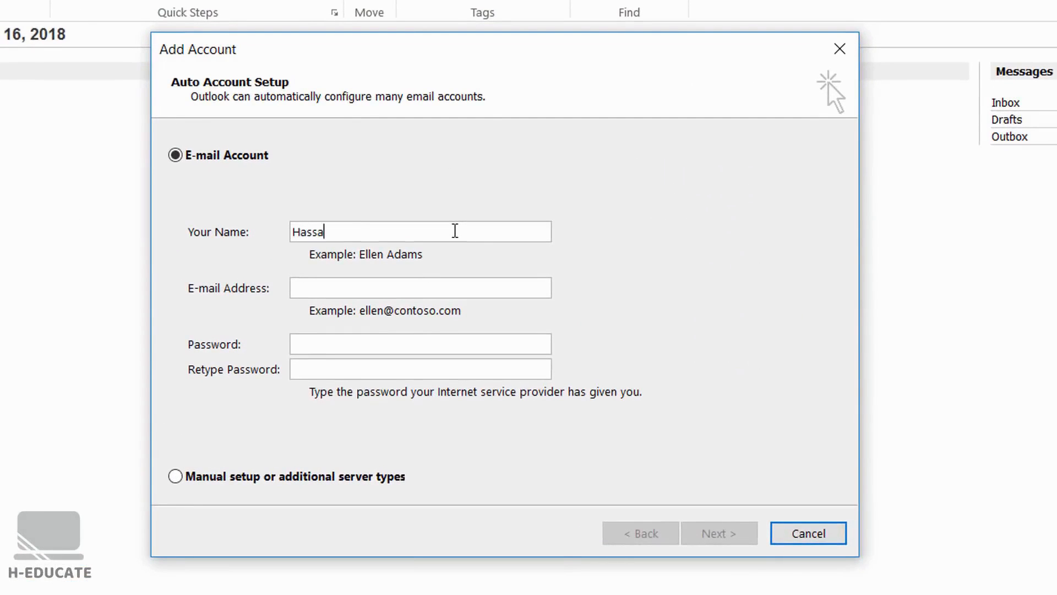
pyautogui.write('n')
pyautogui.press('Tab')
pyautogui.press('Tab')
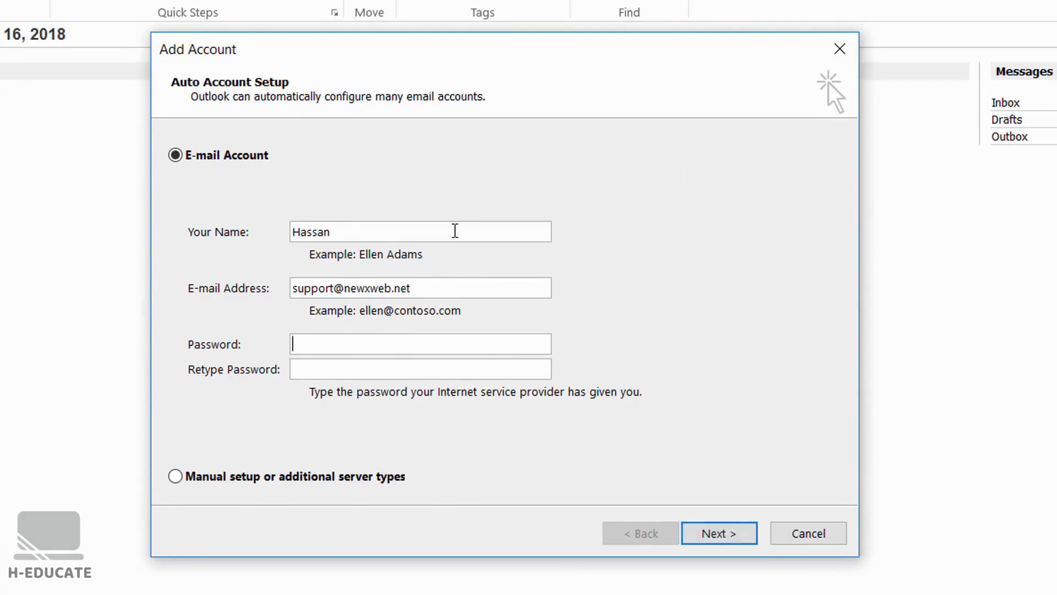
# - Enter the mailbox password and retype it to confirm
pyautogui.write('*****')
pyautogui.press('BackSpace')
pyautogui.press('BackSpace')
pyautogui.press('BackSpace')
pyautogui.press('BackSpace')
pyautogui.press('BackSpace')
pyautogui.write('***************')
pyautogui.press('Tab')
pyautogui.write('***************')
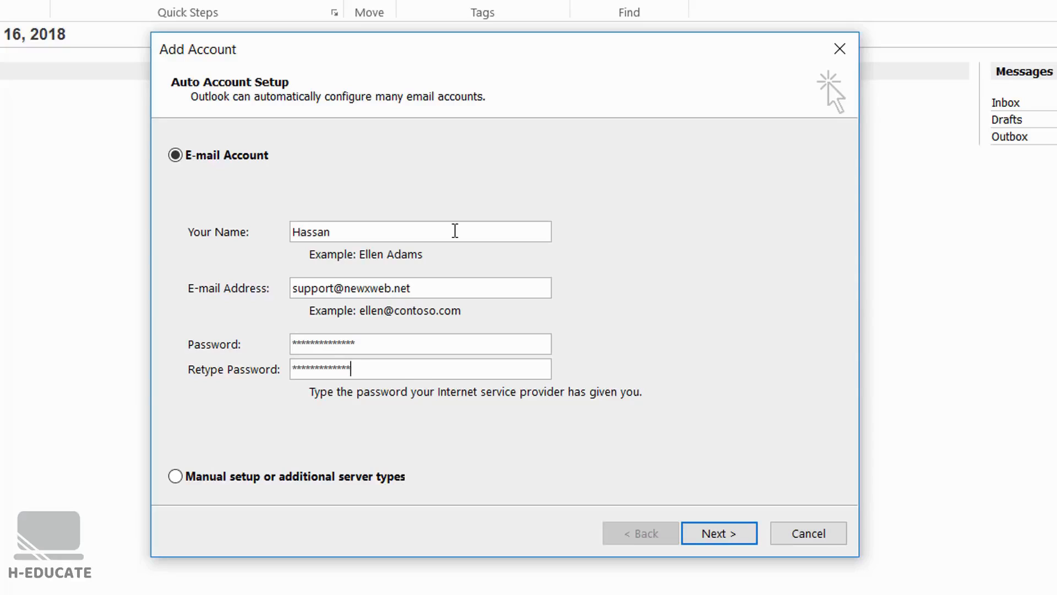
# - Run the automatic account setup, finish it and open the inbox of the added account
pyautogui.click(711, 533)
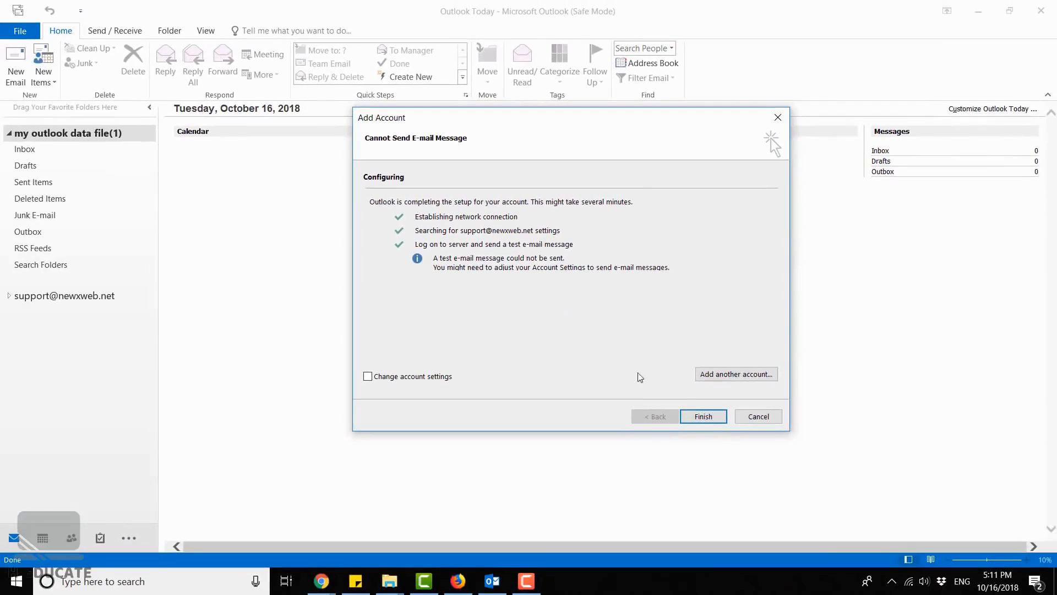
pyautogui.click(703, 416)
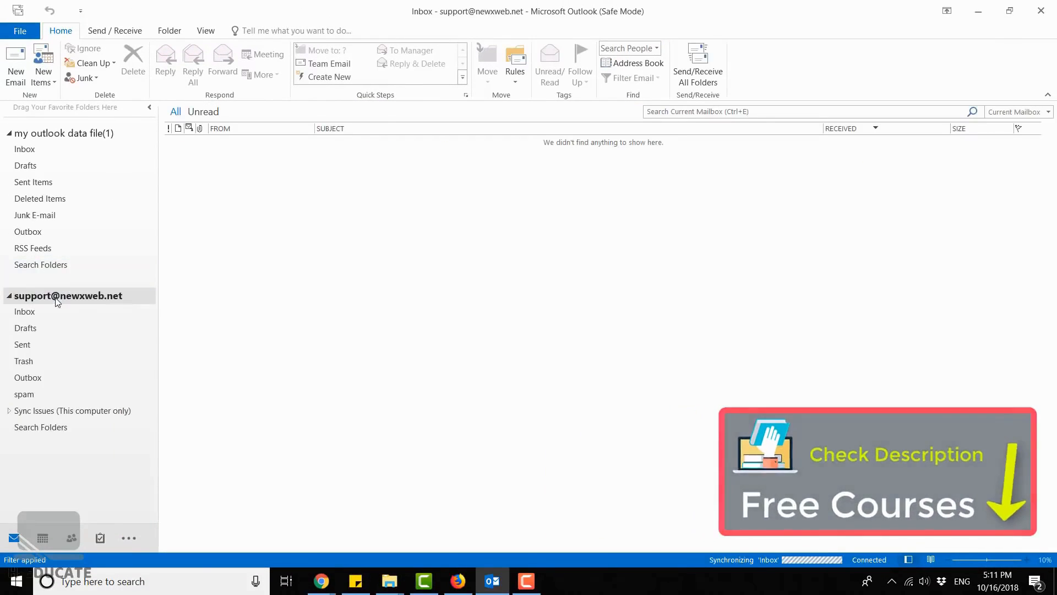
pyautogui.click(47, 316)
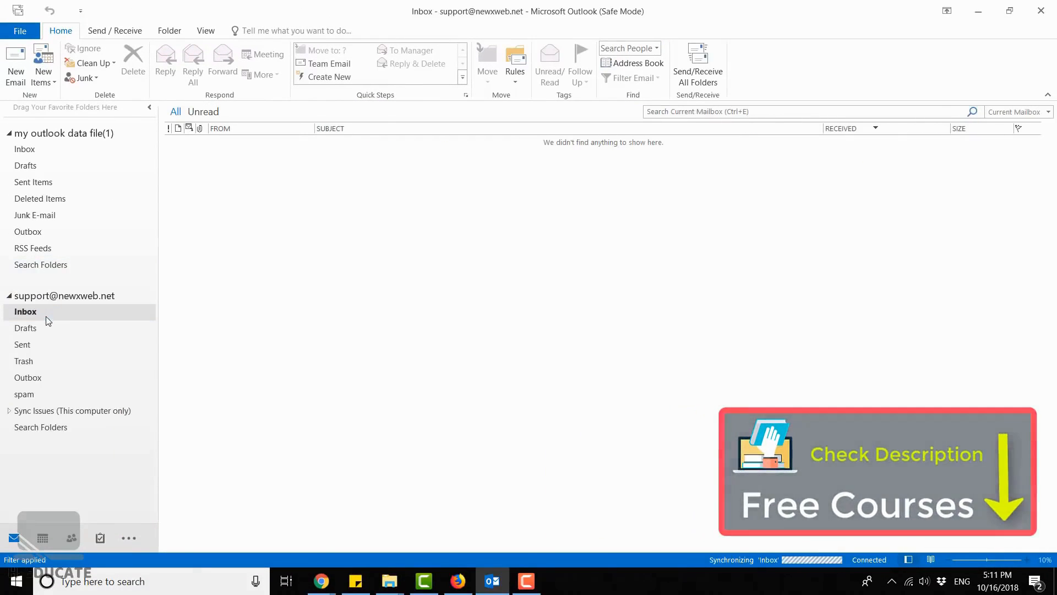